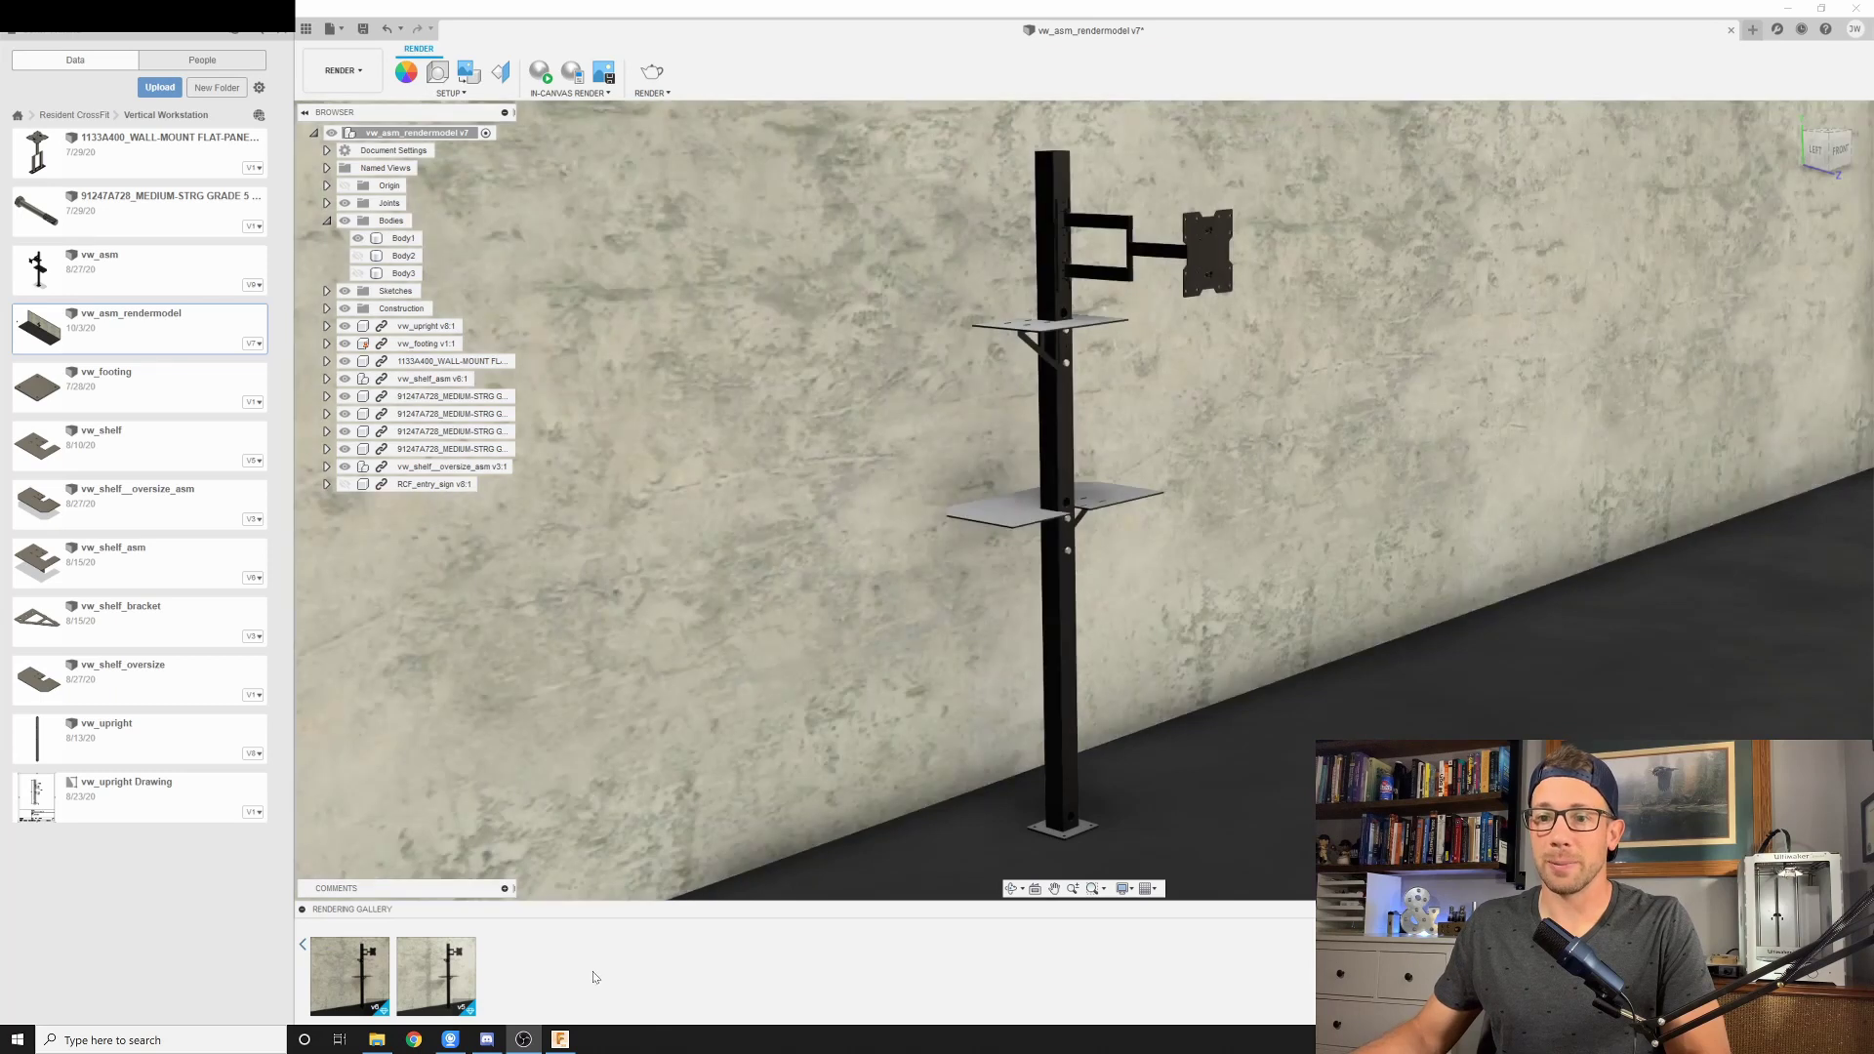
# Look over the earlier render, then identify Body1 and Body2 by selecting them in the Browser
pyautogui.click(348, 1004)
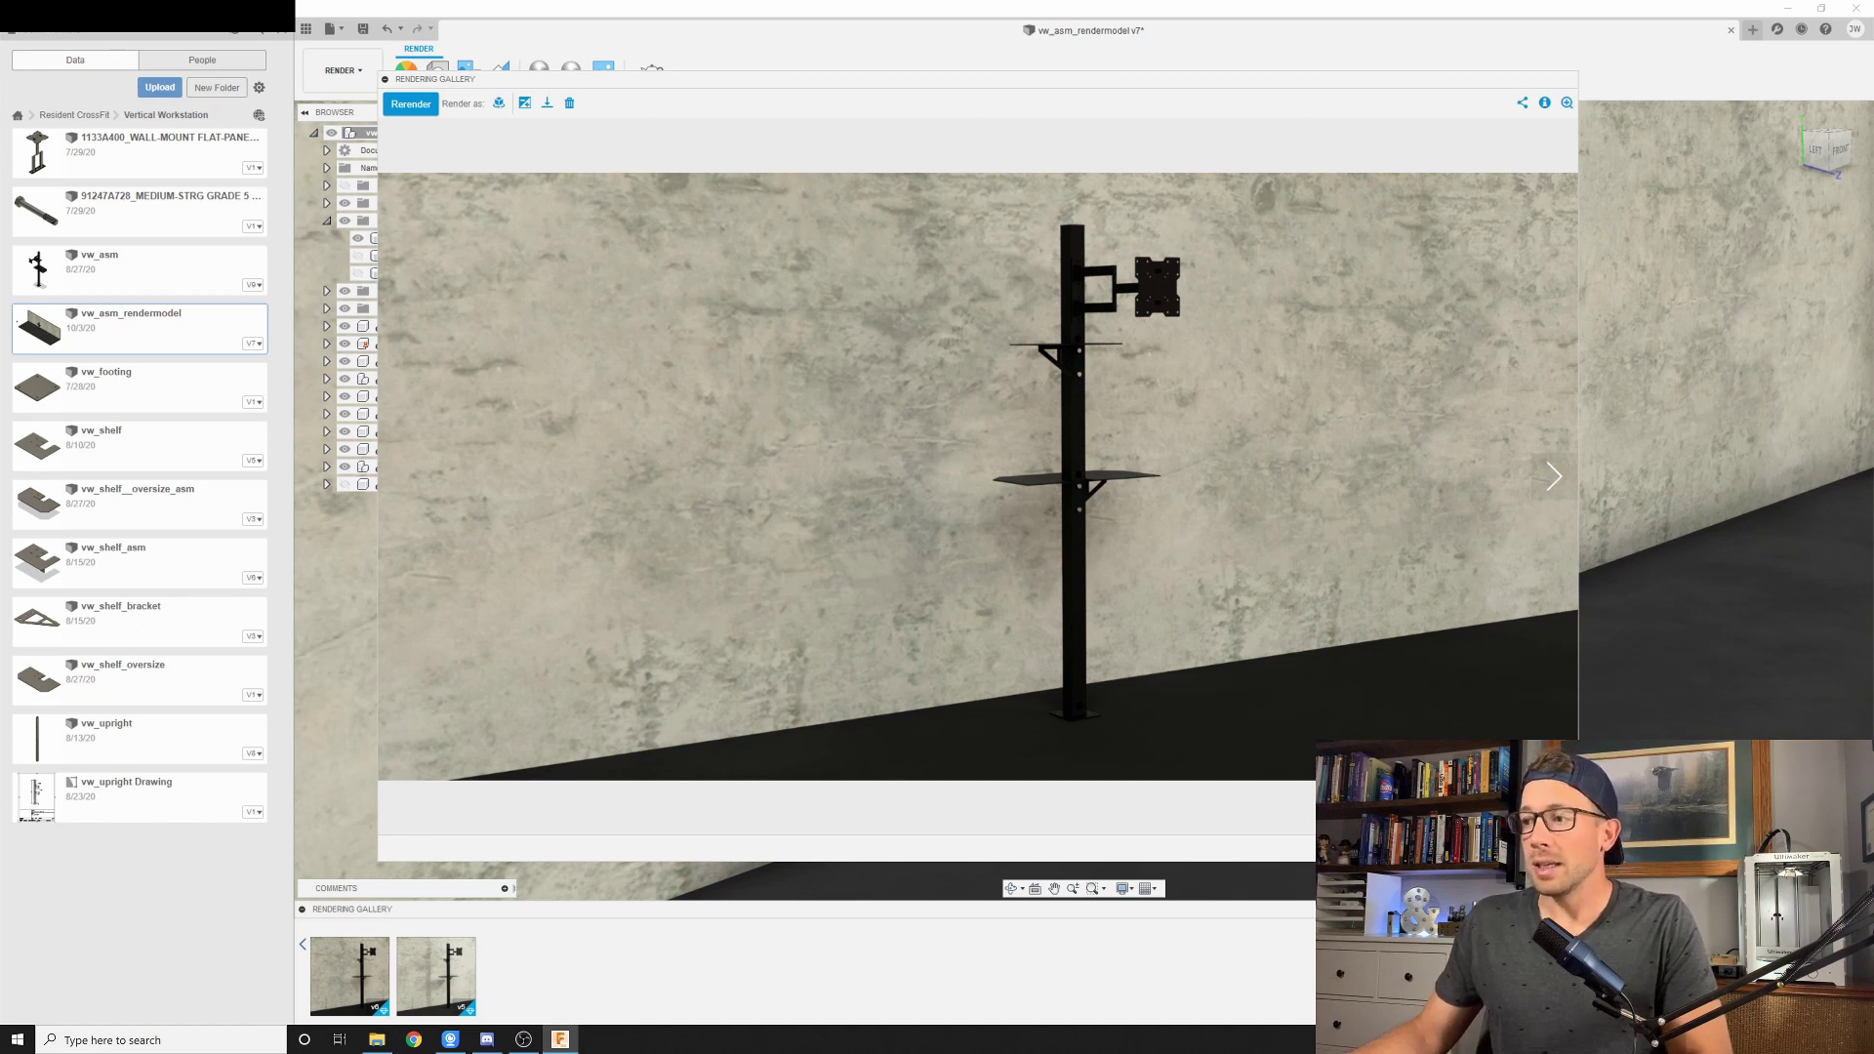
pyautogui.press('Escape')
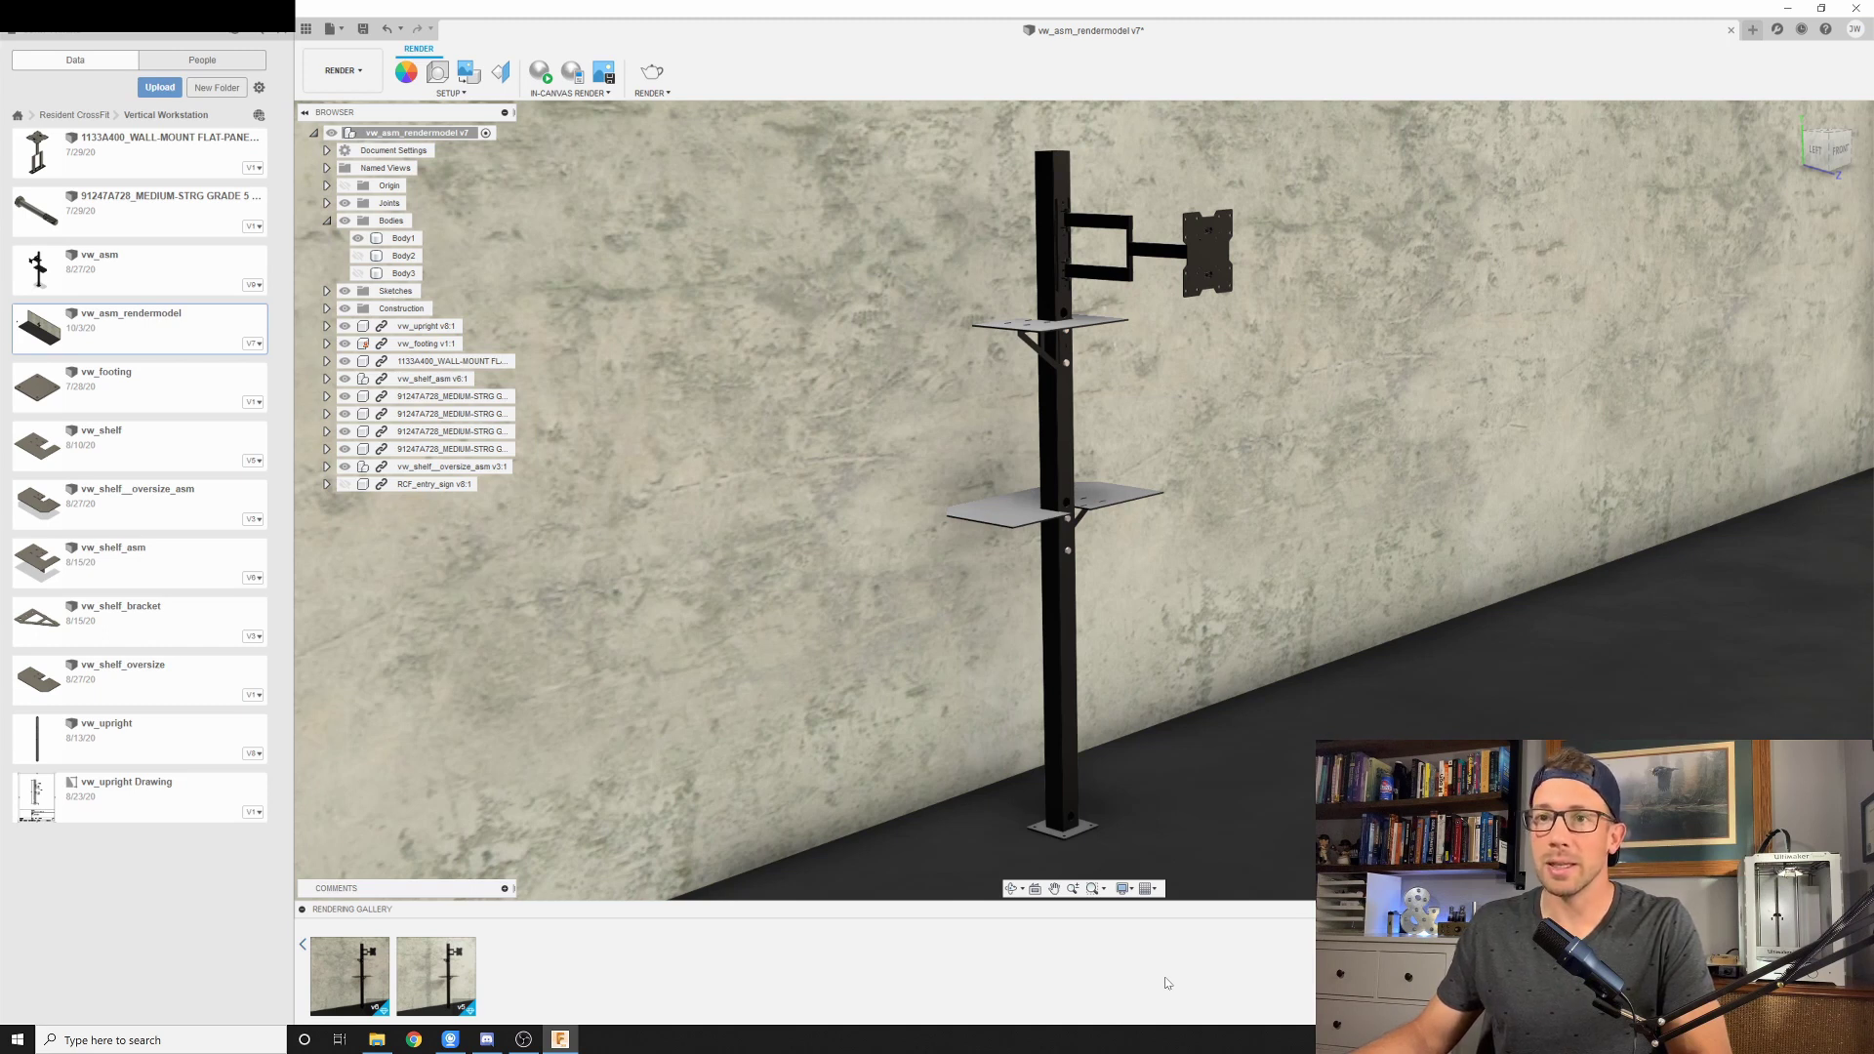
pyautogui.click(926, 823)
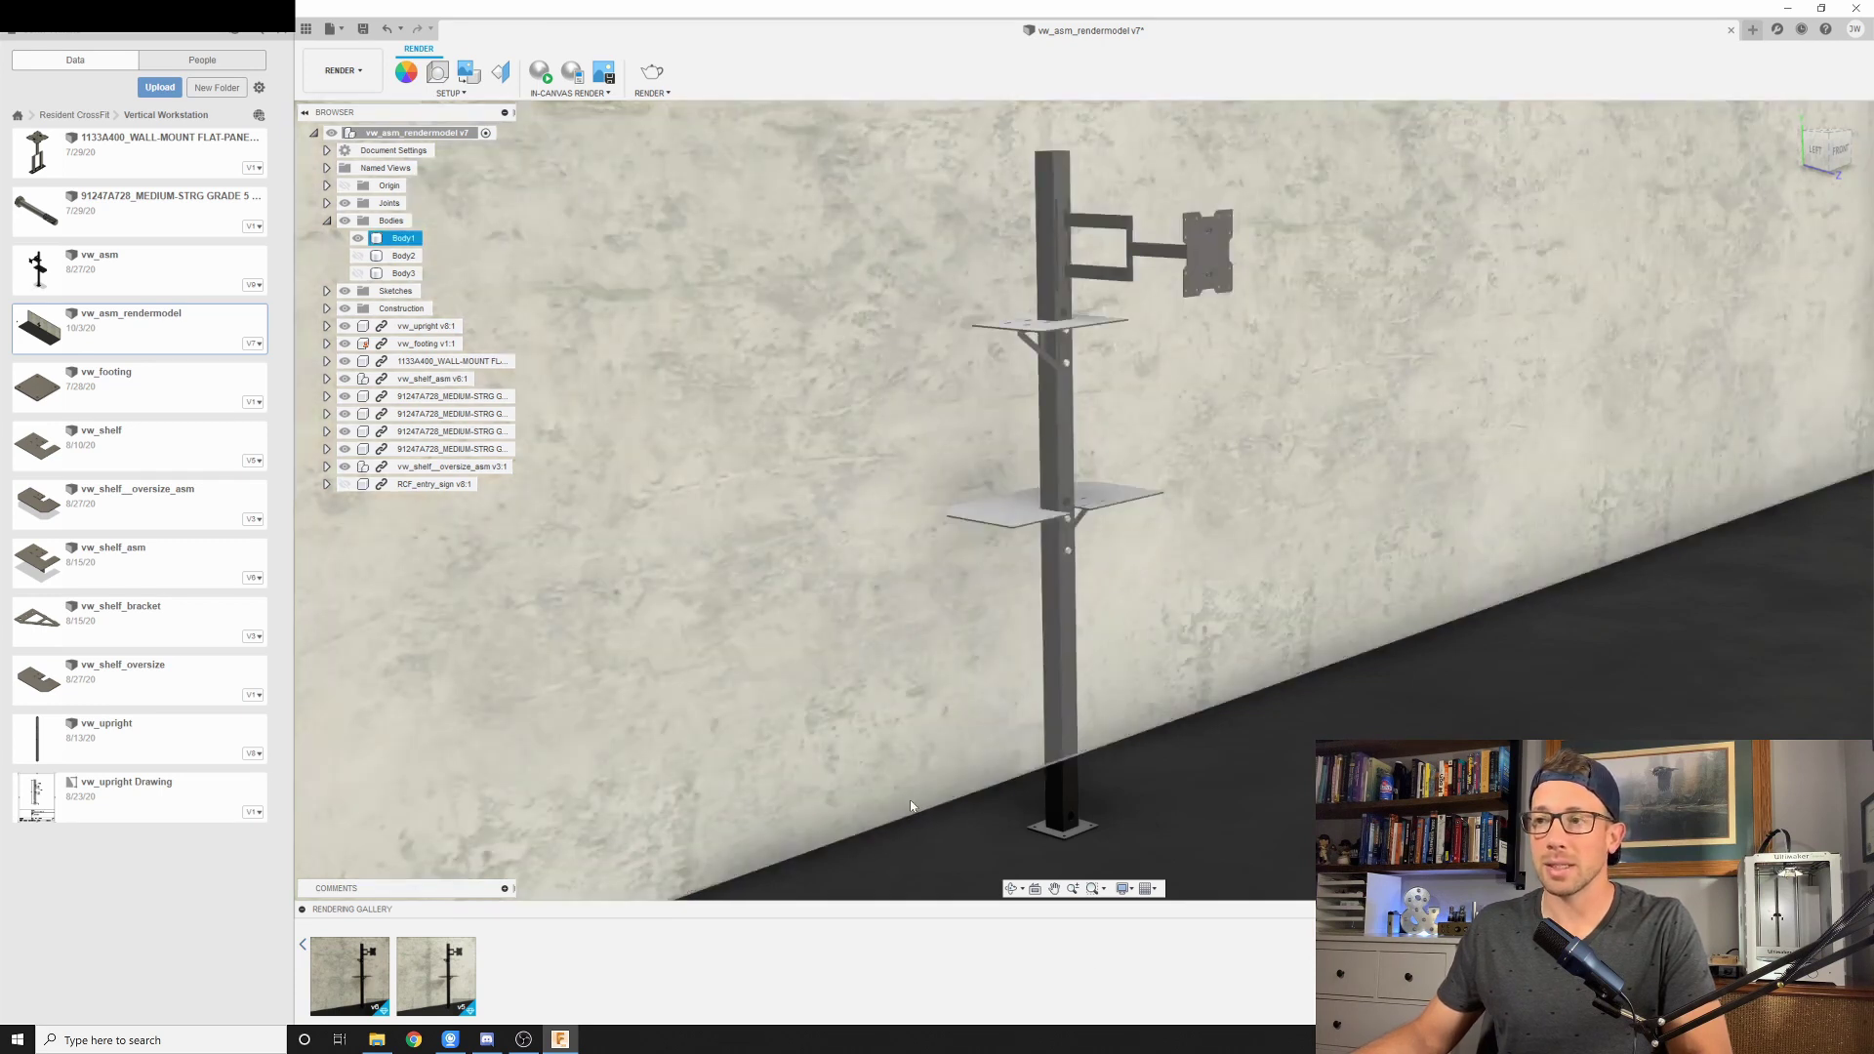
pyautogui.click(536, 627)
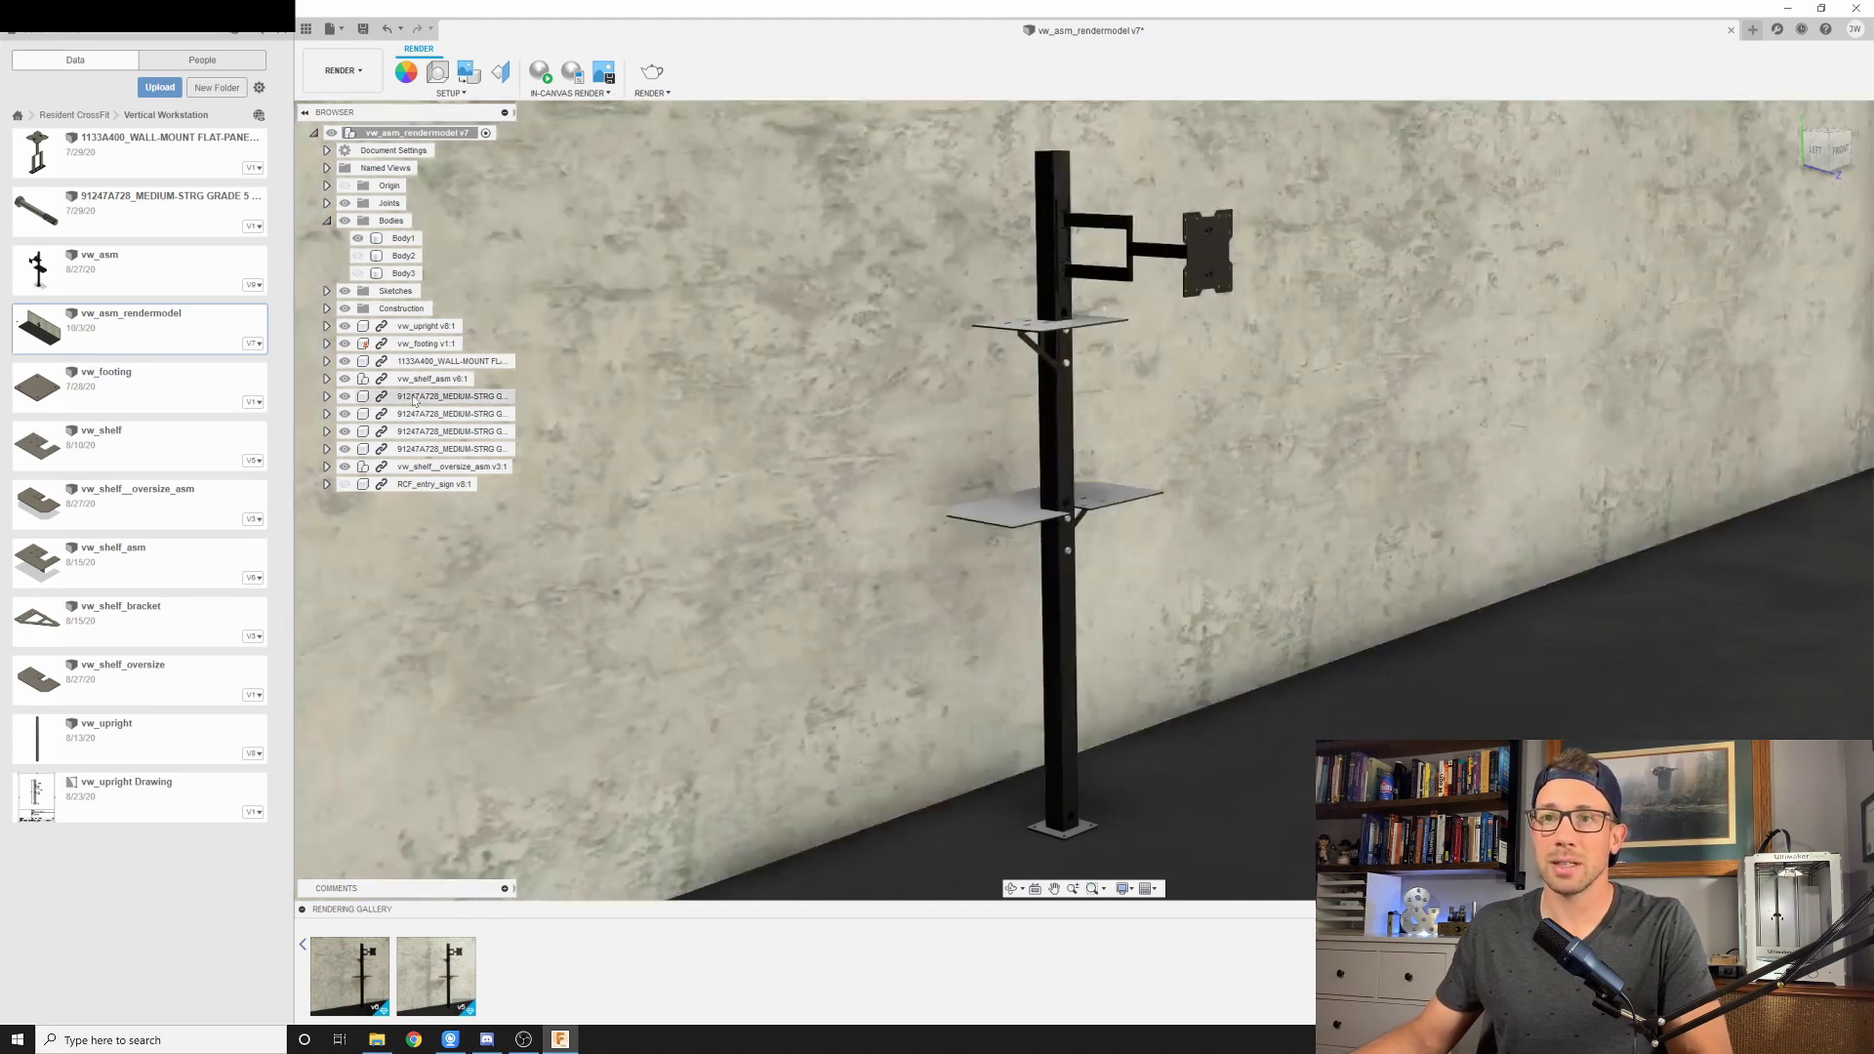
pyautogui.click(403, 258)
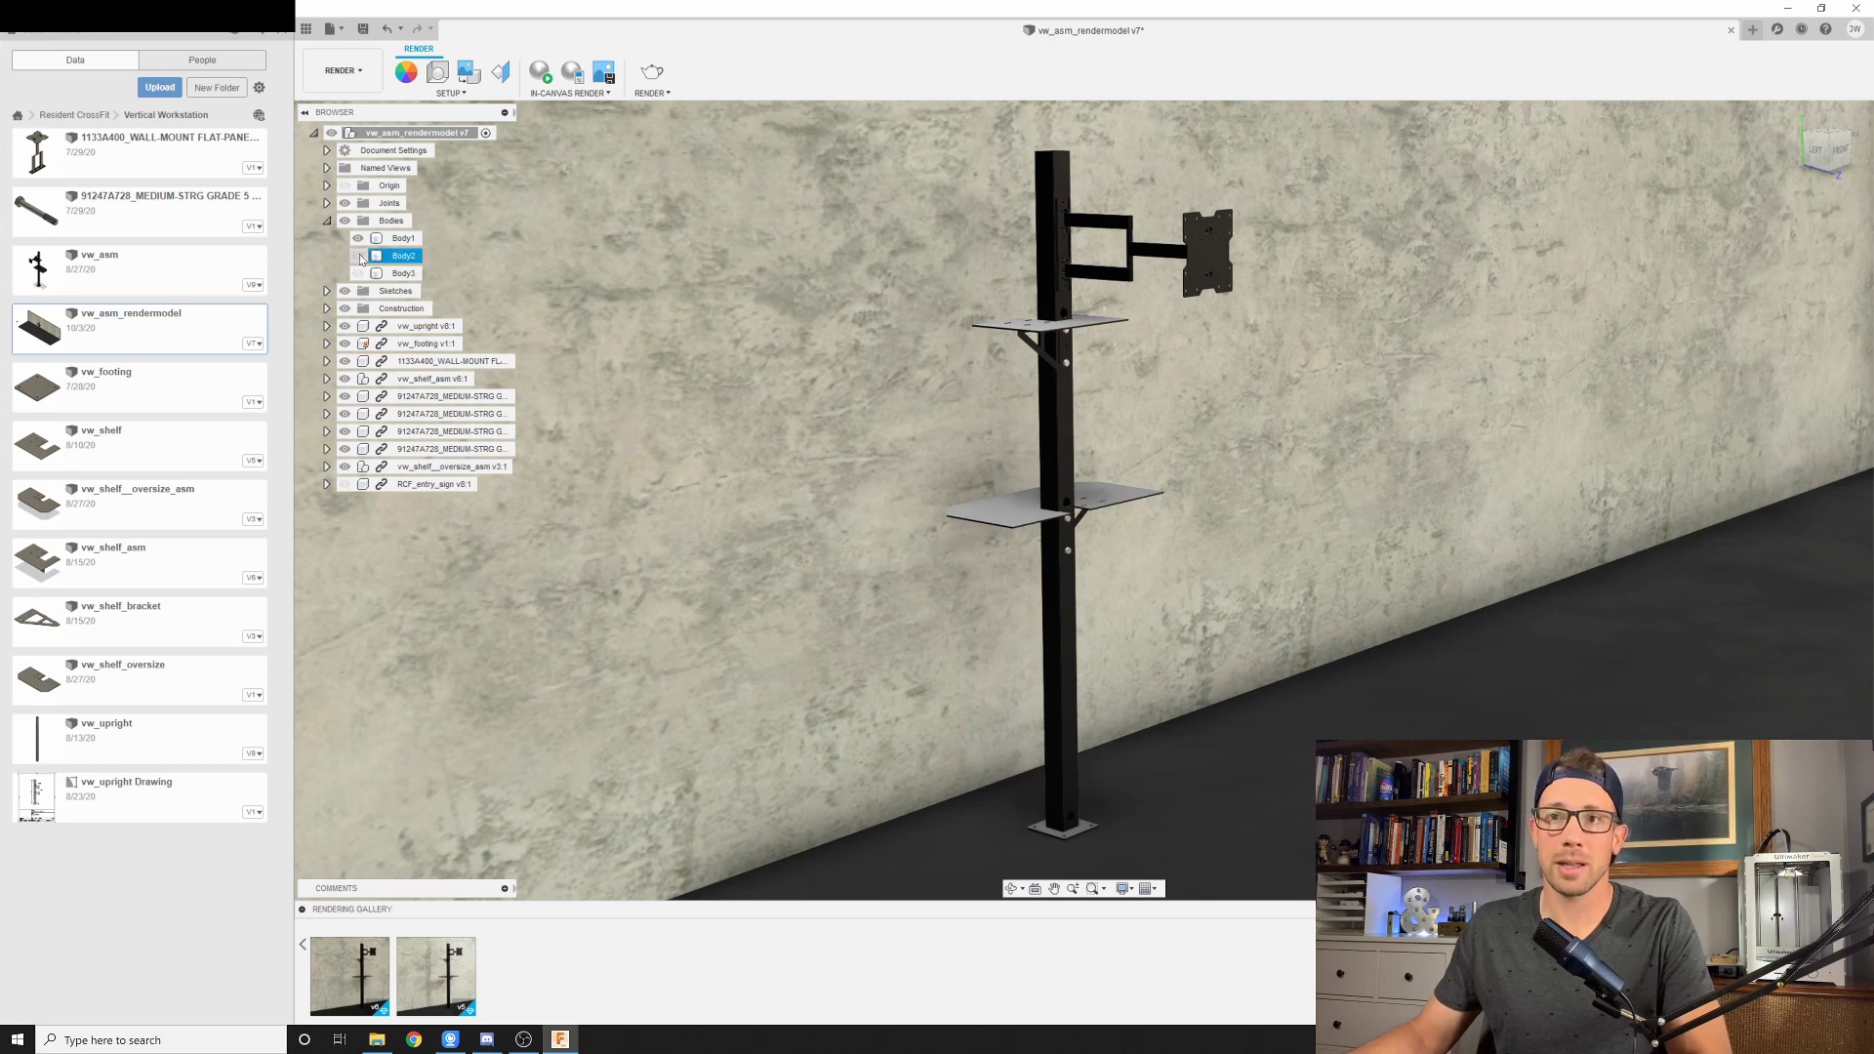
pyautogui.click(403, 238)
pyautogui.scroll(-3, 679, 519)
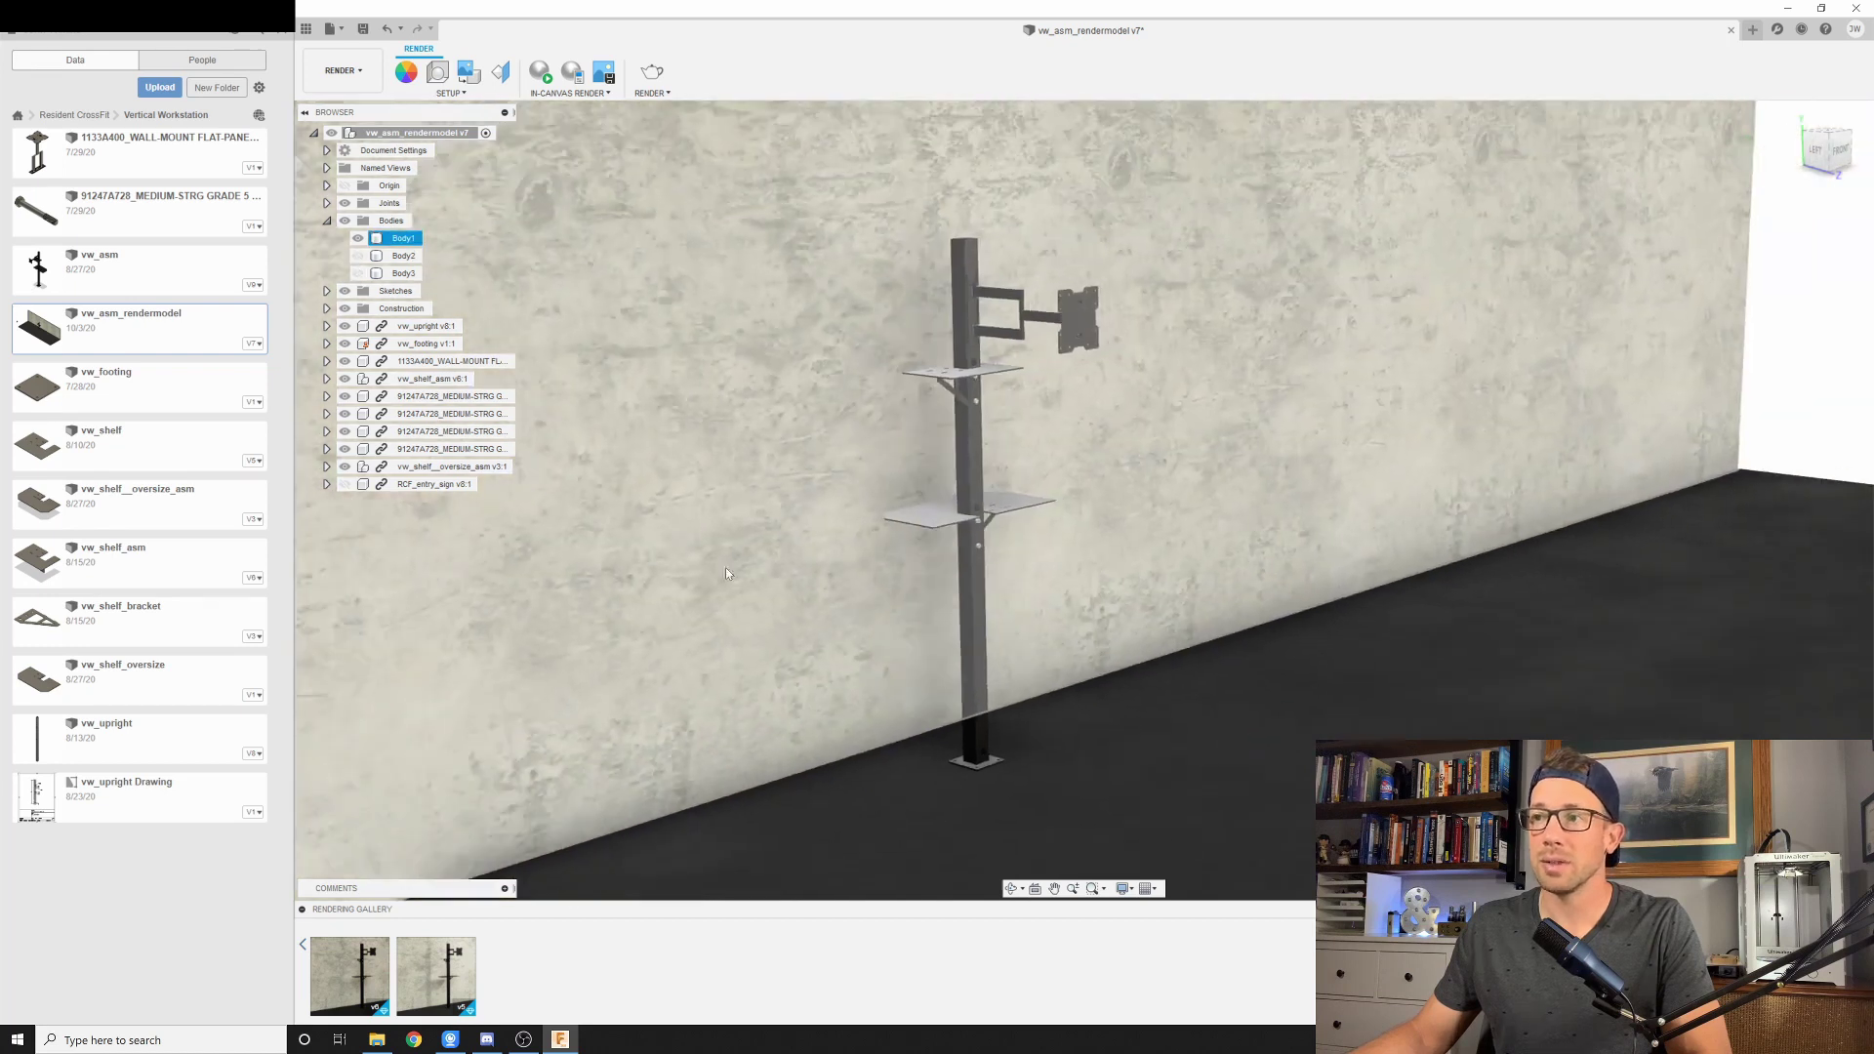
pyautogui.scroll(-5, 775, 606)
# Show the hidden light bodies Body2 and Body3 and orbit to view them beside the wall and floor
pyautogui.keyDown('shift'); pyautogui.moveTo(798, 618); pyautogui.dragTo(1122, 627, button='middle'); pyautogui.keyUp('shift')
pyautogui.click(527, 358)
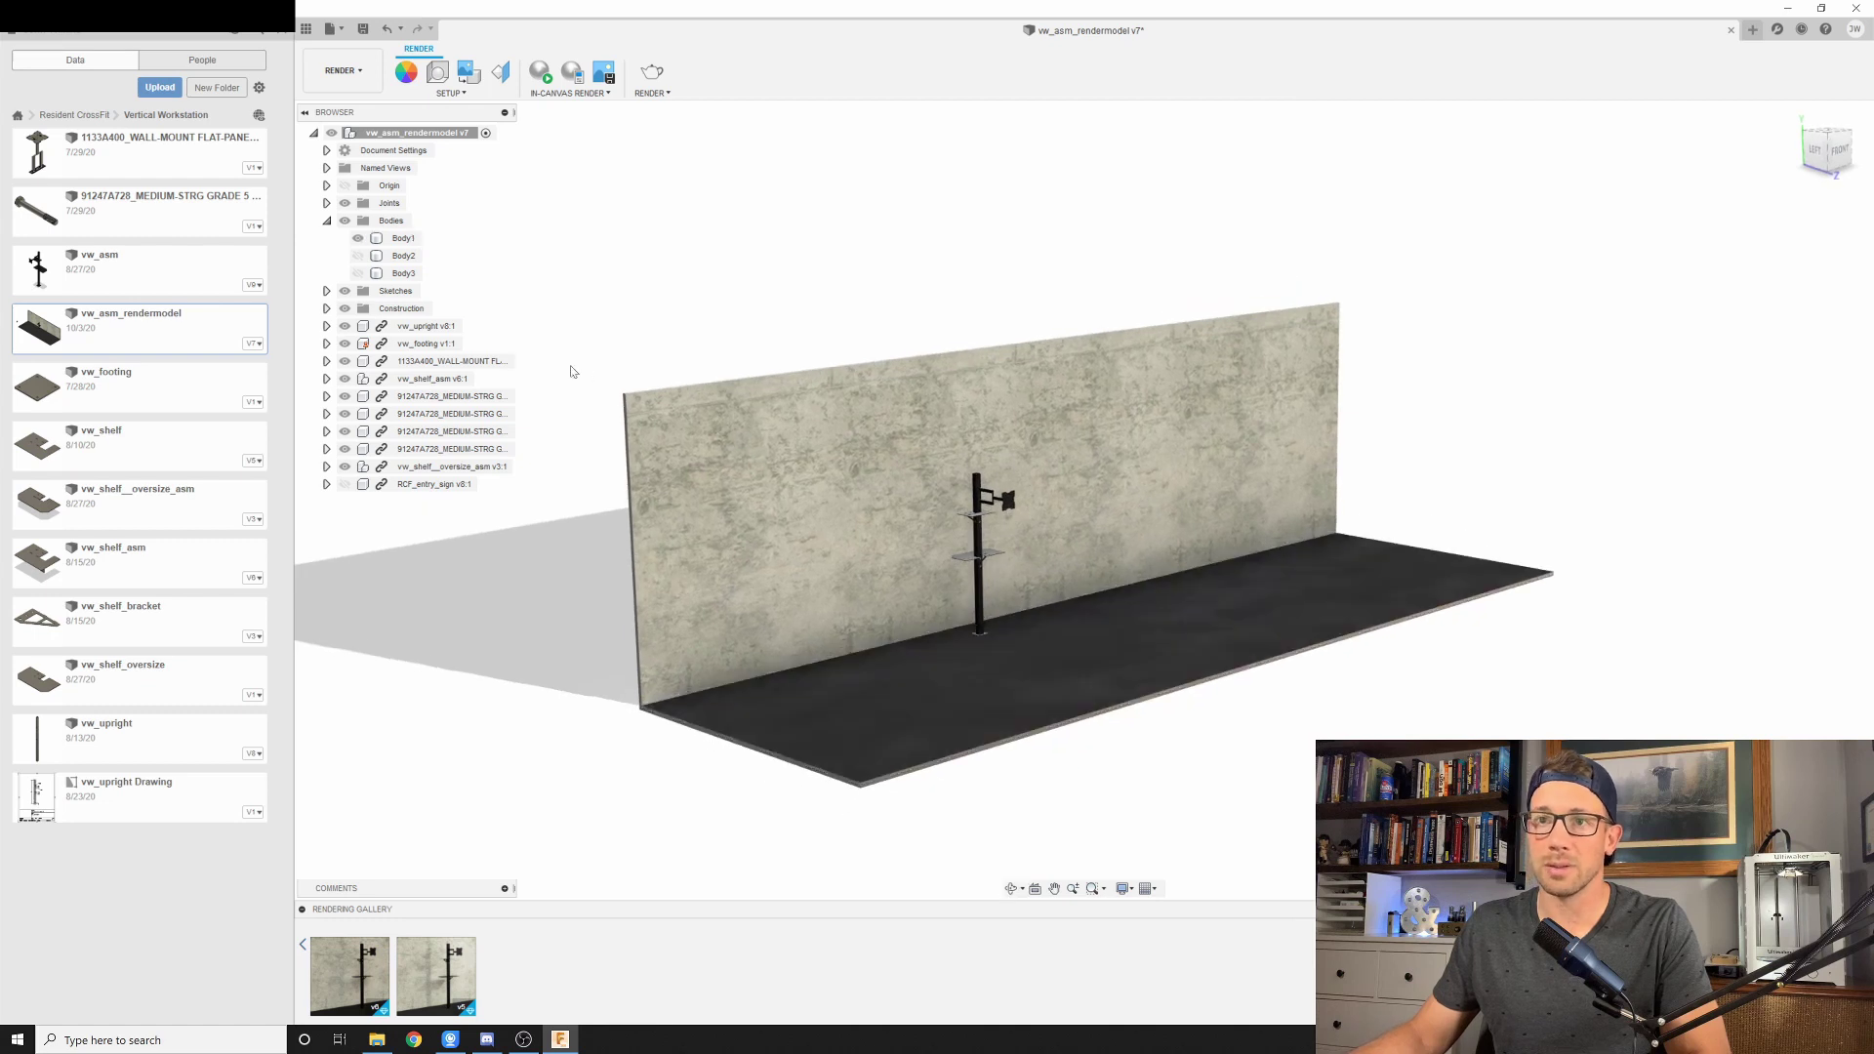
pyautogui.click(358, 256)
pyautogui.click(358, 257)
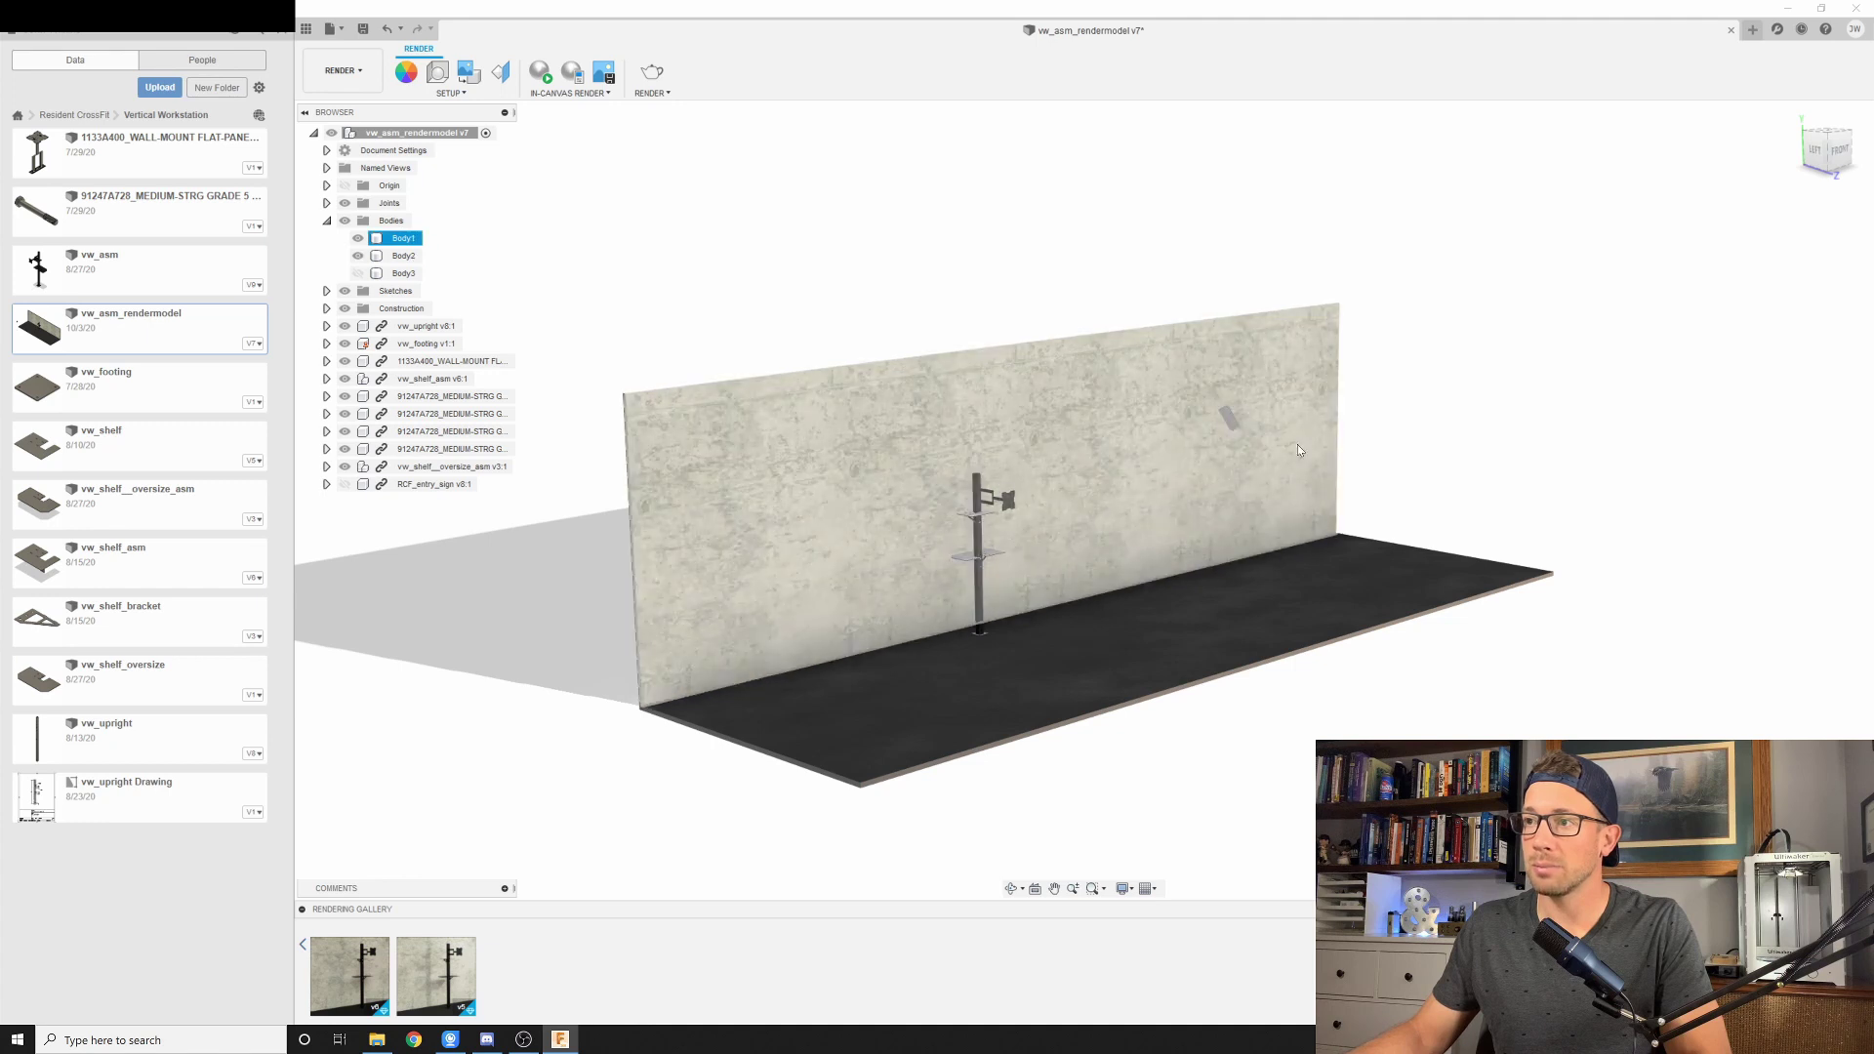
pyautogui.keyDown('shift'); pyautogui.moveTo(1296, 443); pyautogui.dragTo(1176, 582, button='middle'); pyautogui.keyUp('shift')
pyautogui.click(358, 273)
pyautogui.click(403, 238)
pyautogui.scroll(5, 1140, 463)
pyautogui.scroll(5, 1122, 441)
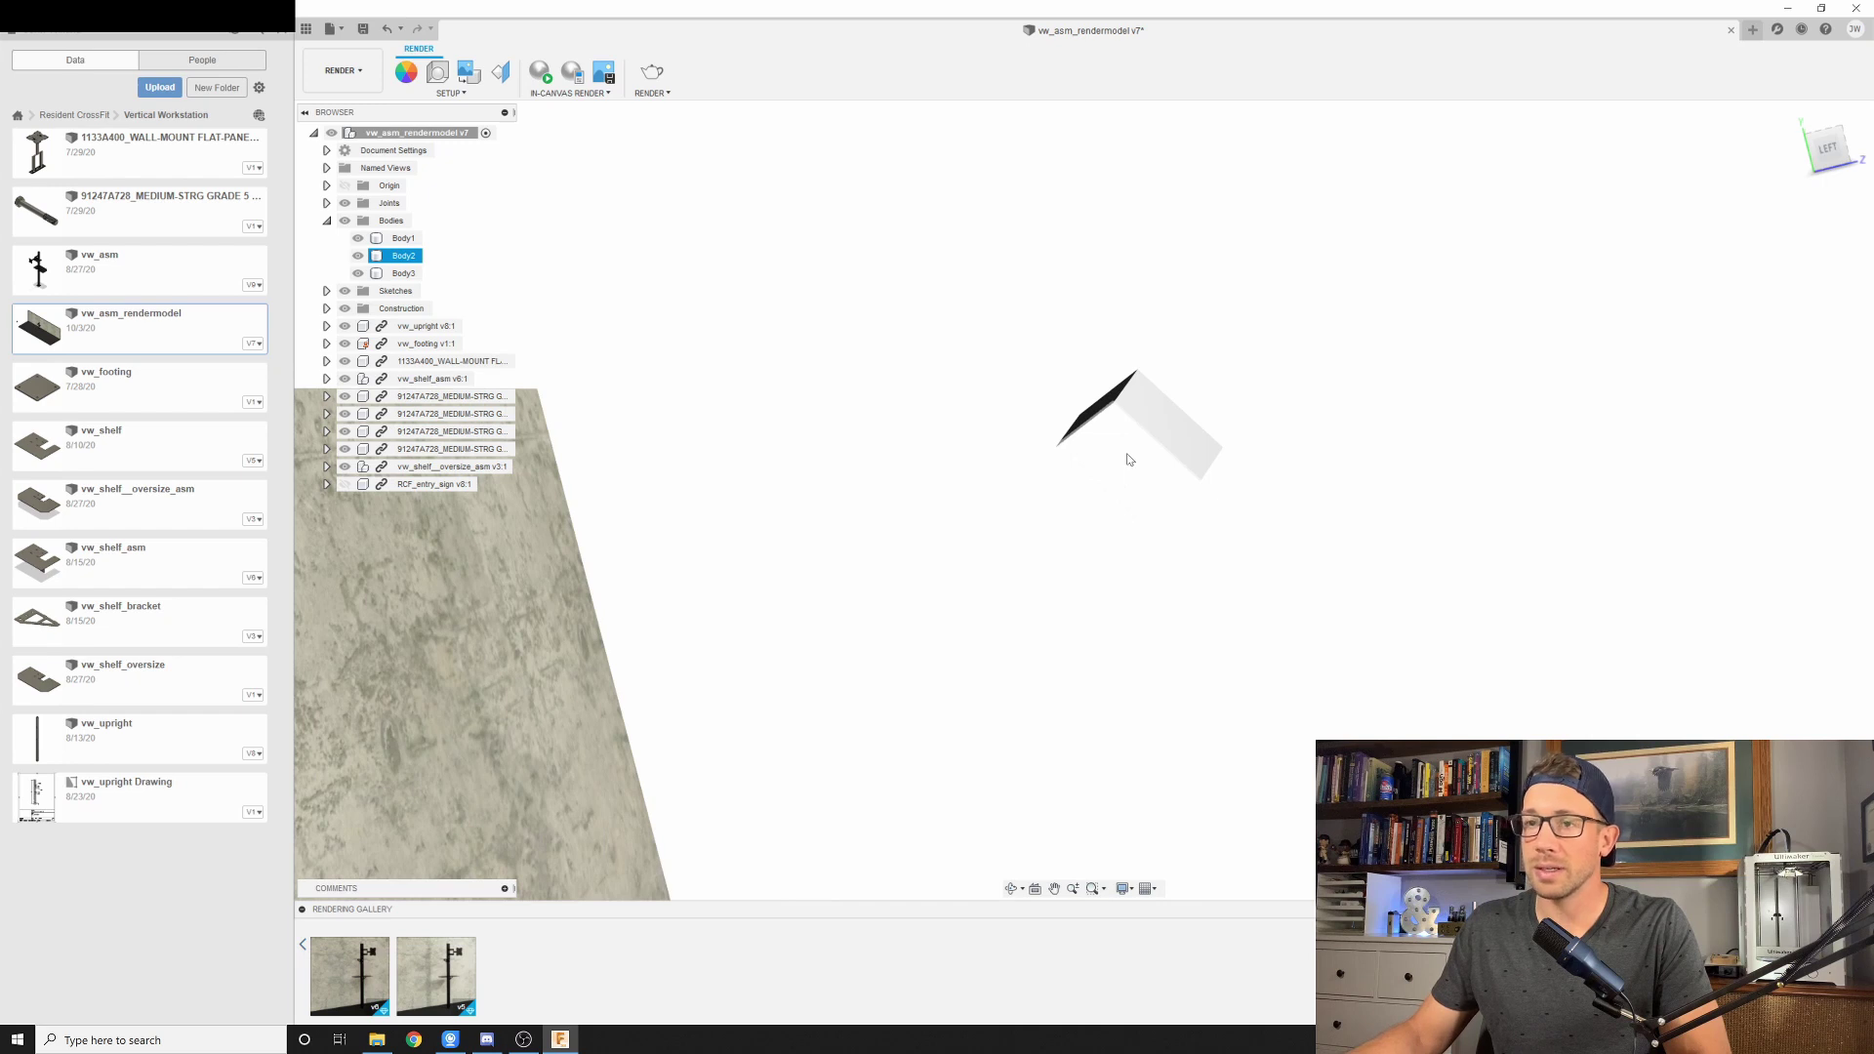
pyautogui.scroll(-10, 1116, 500)
pyautogui.keyDown('shift'); pyautogui.moveTo(1171, 527); pyautogui.dragTo(1224, 562, button='middle'); pyautogui.keyUp('shift')
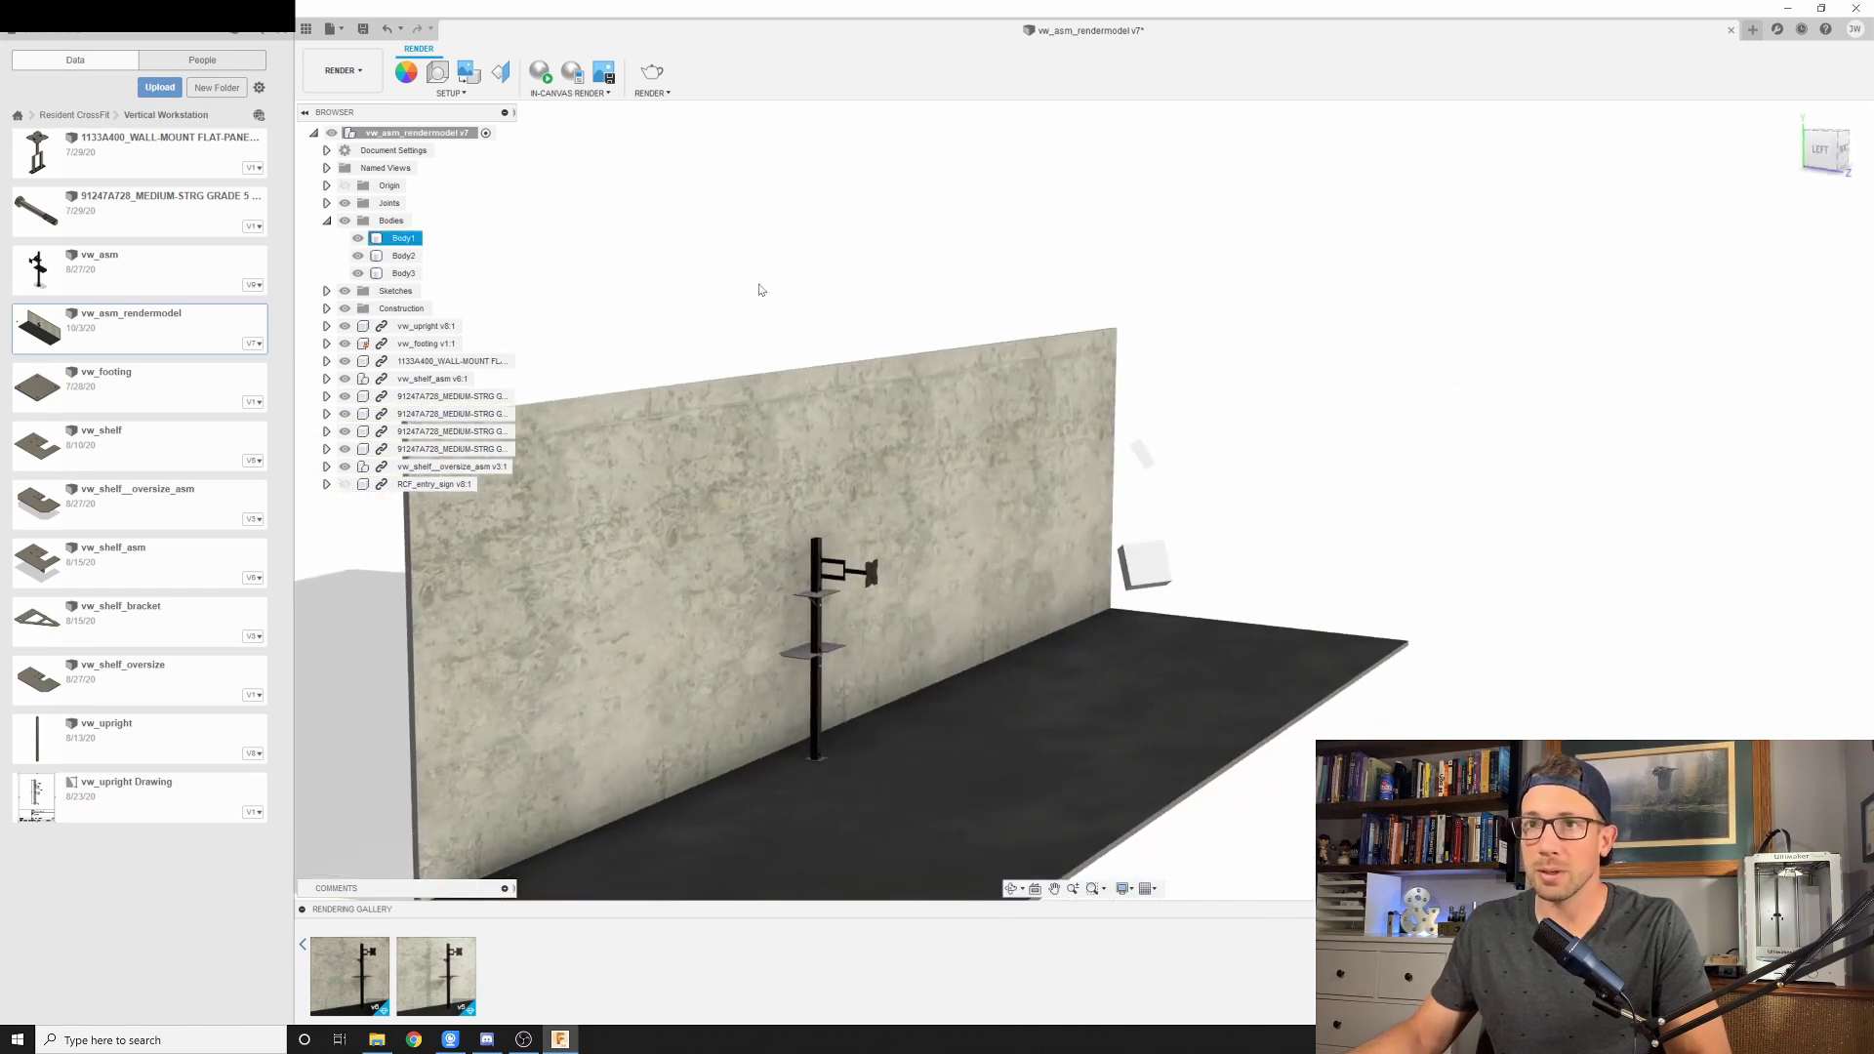
# Open the Appearance library and expand Miscellaneous > Emissive to browse the bulb and LED swatches
pyautogui.click(396, 76)
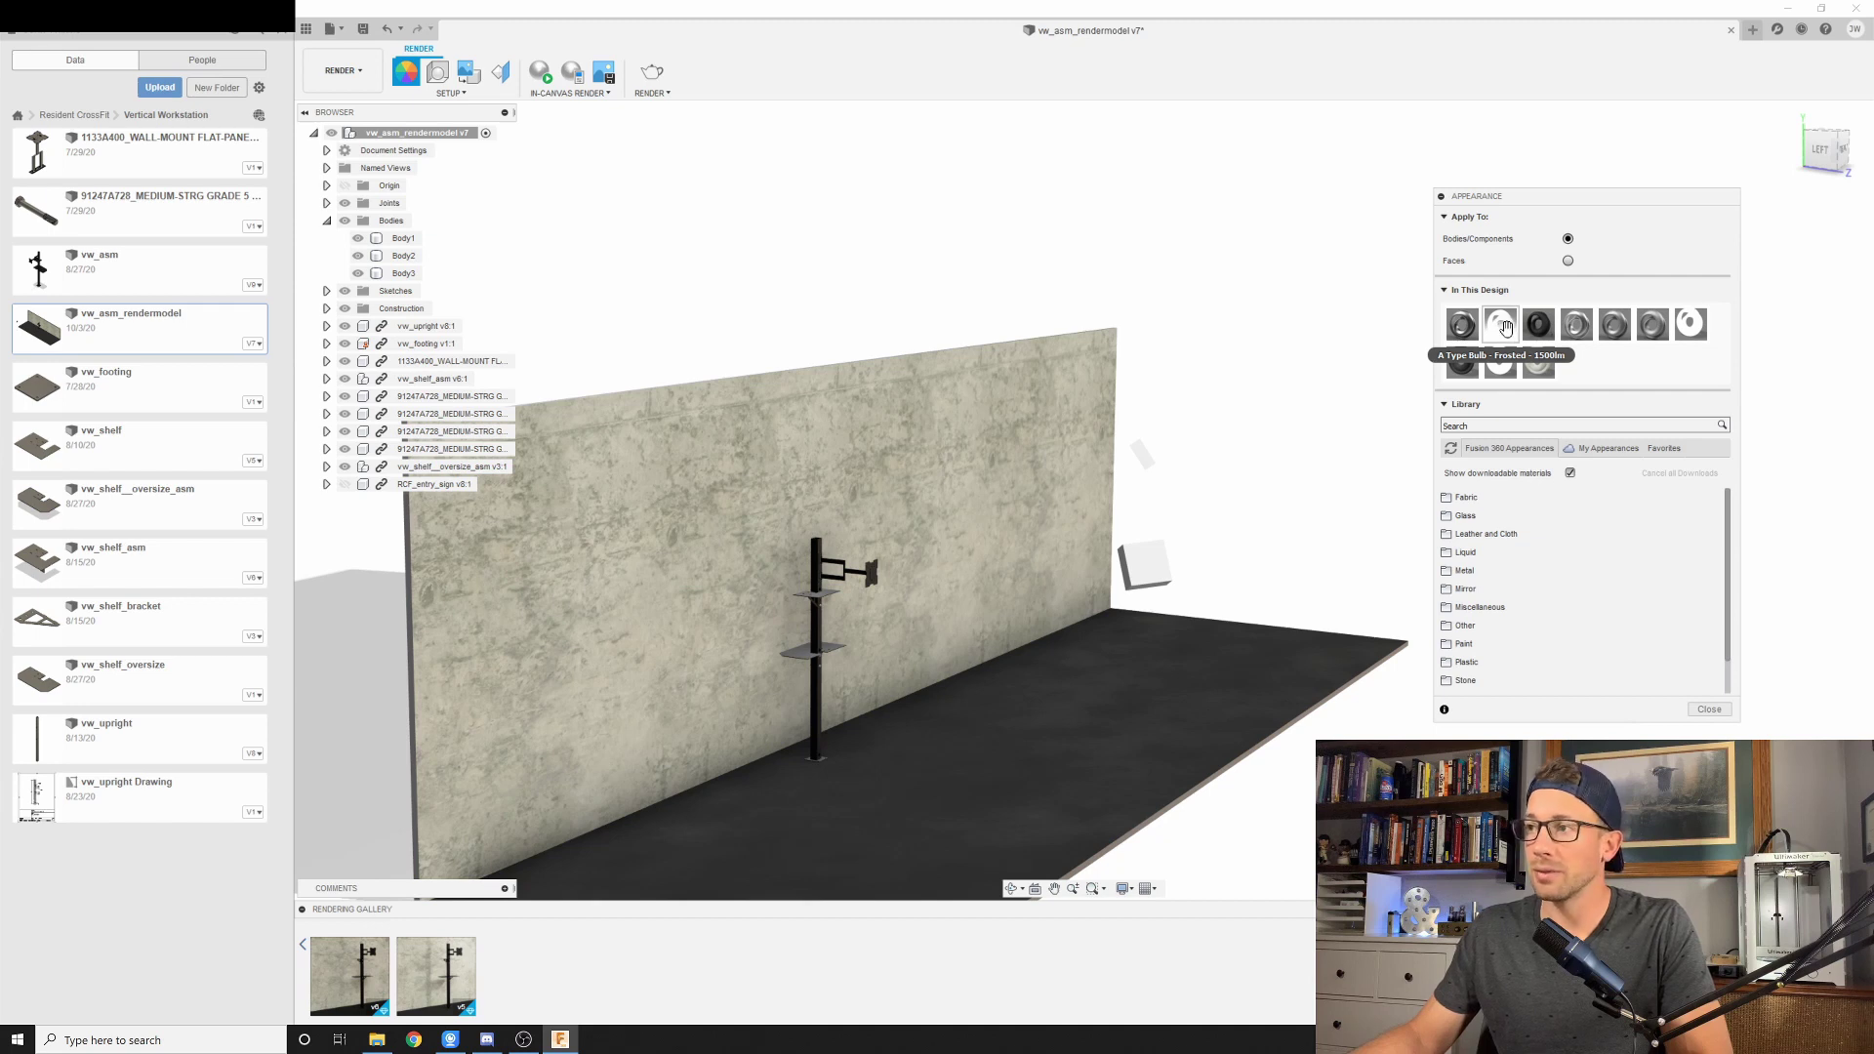
pyautogui.scroll(-1, 1503, 536)
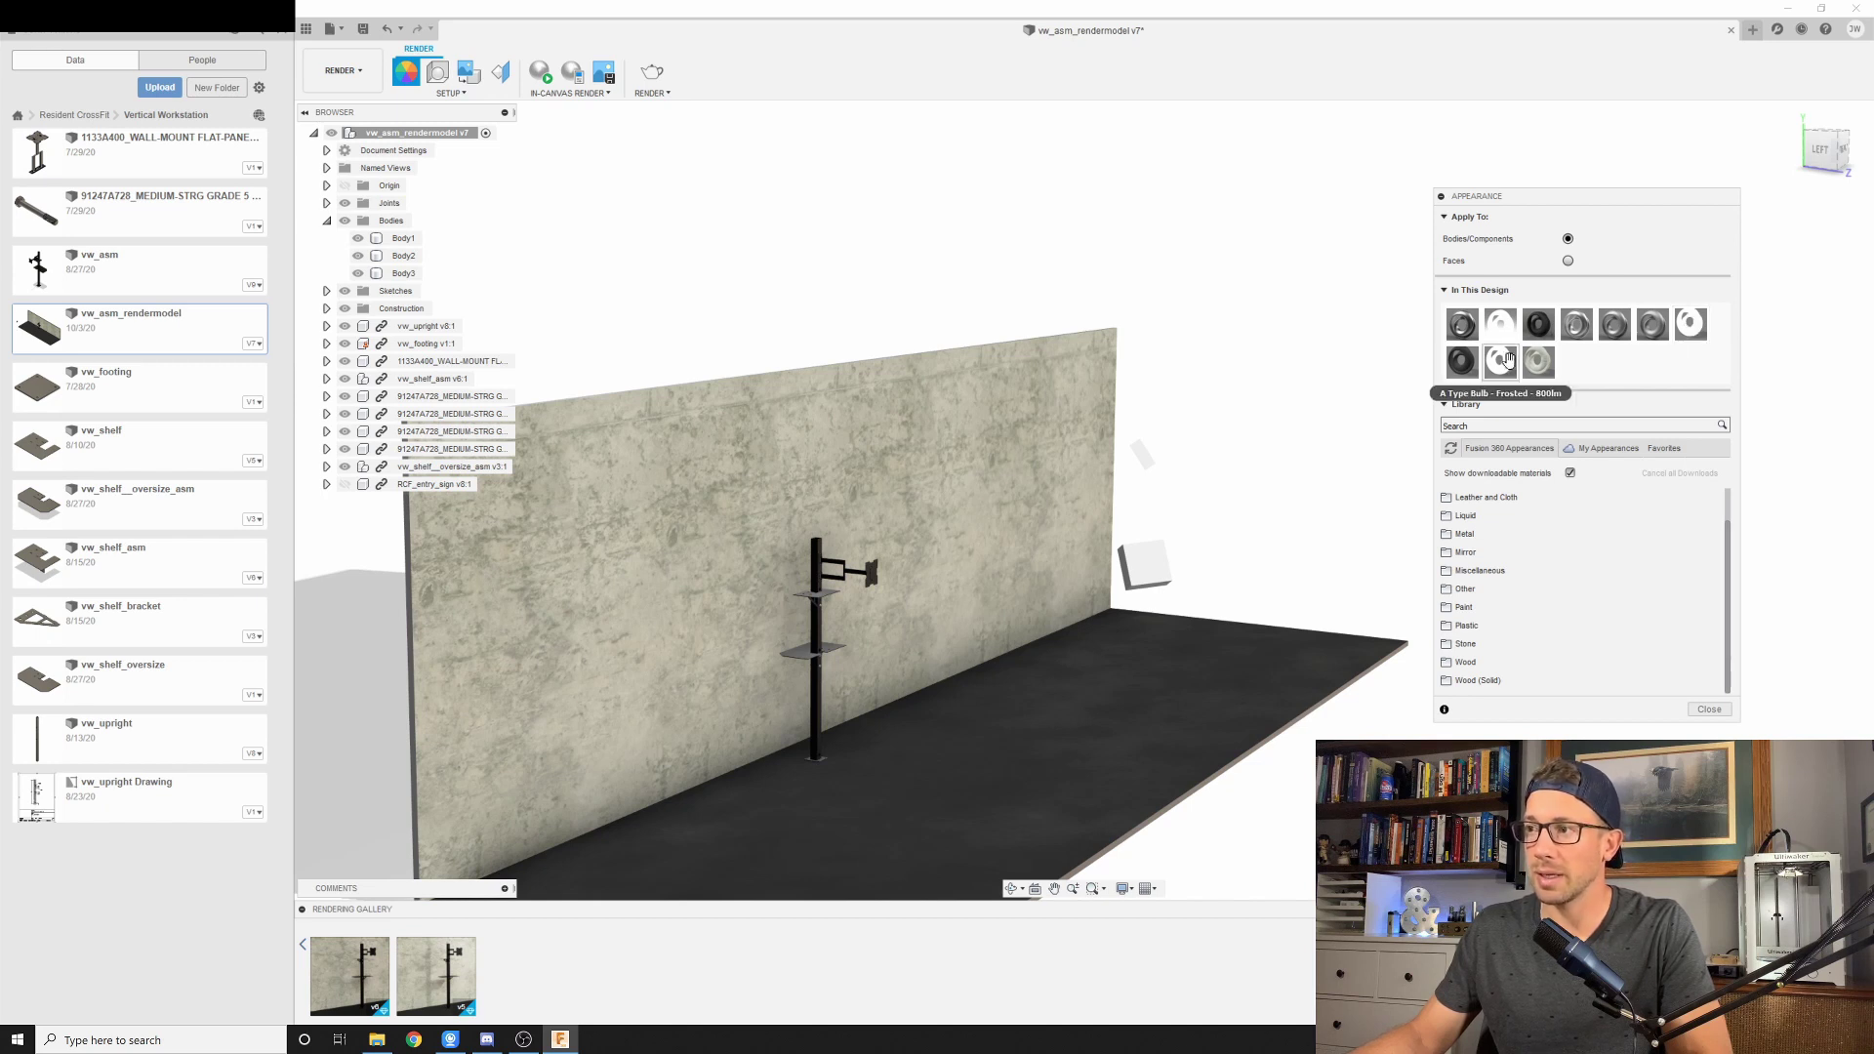
pyautogui.click(1500, 571)
pyautogui.scroll(-2, 1500, 581)
pyautogui.scroll(3, 1501, 590)
pyautogui.click(1503, 605)
pyautogui.scroll(-3, 1507, 609)
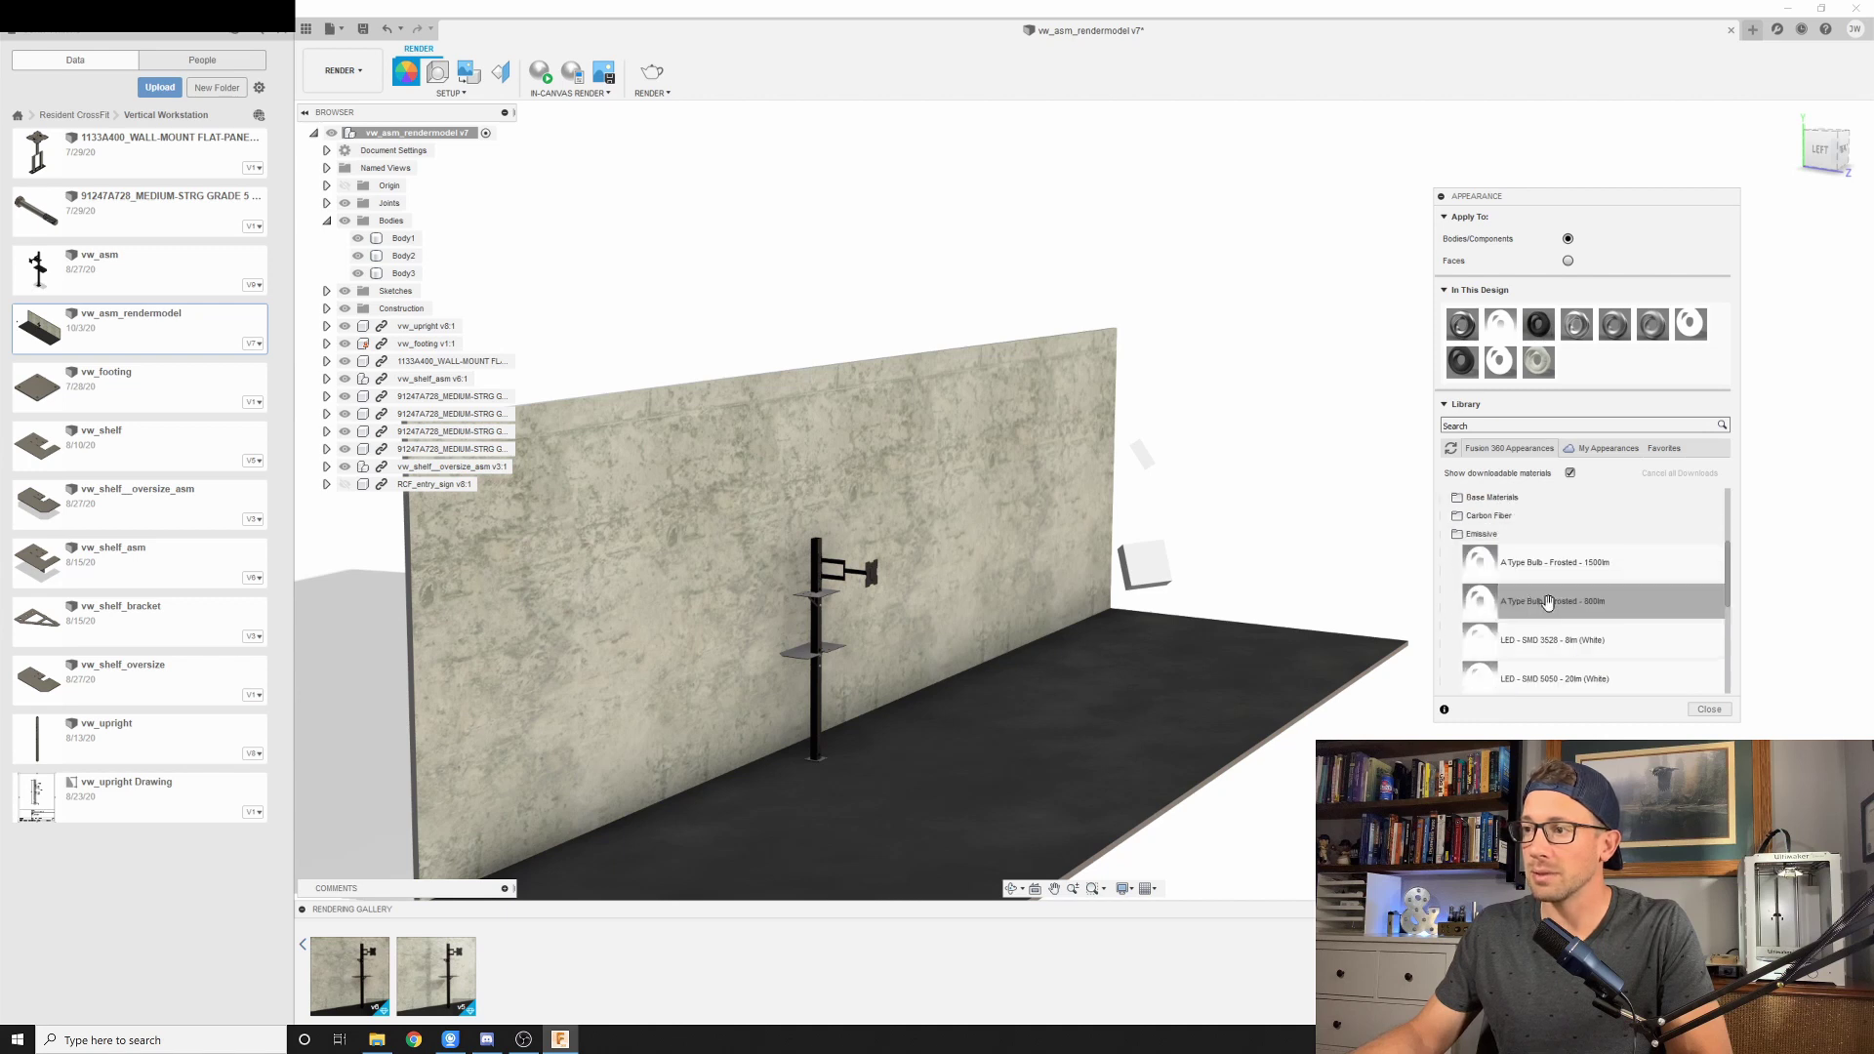
pyautogui.scroll(-1, 1568, 598)
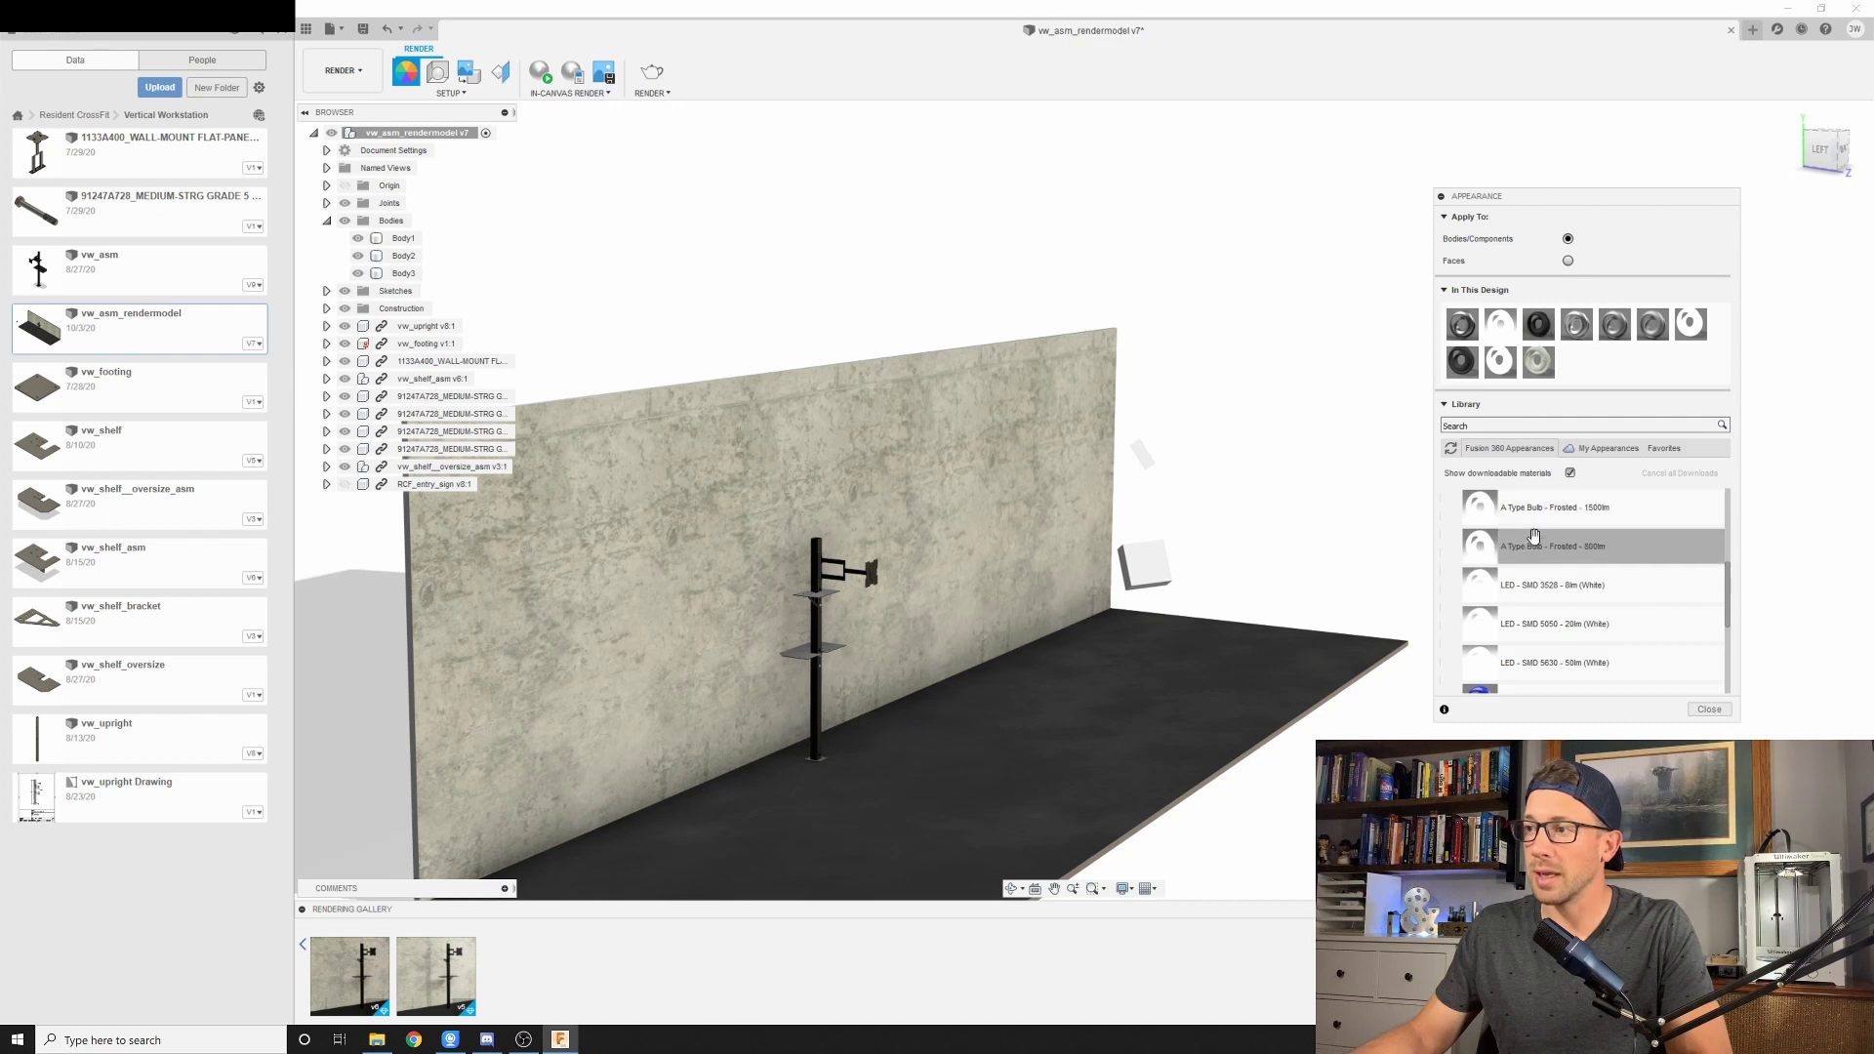
pyautogui.scroll(-5, 1544, 554)
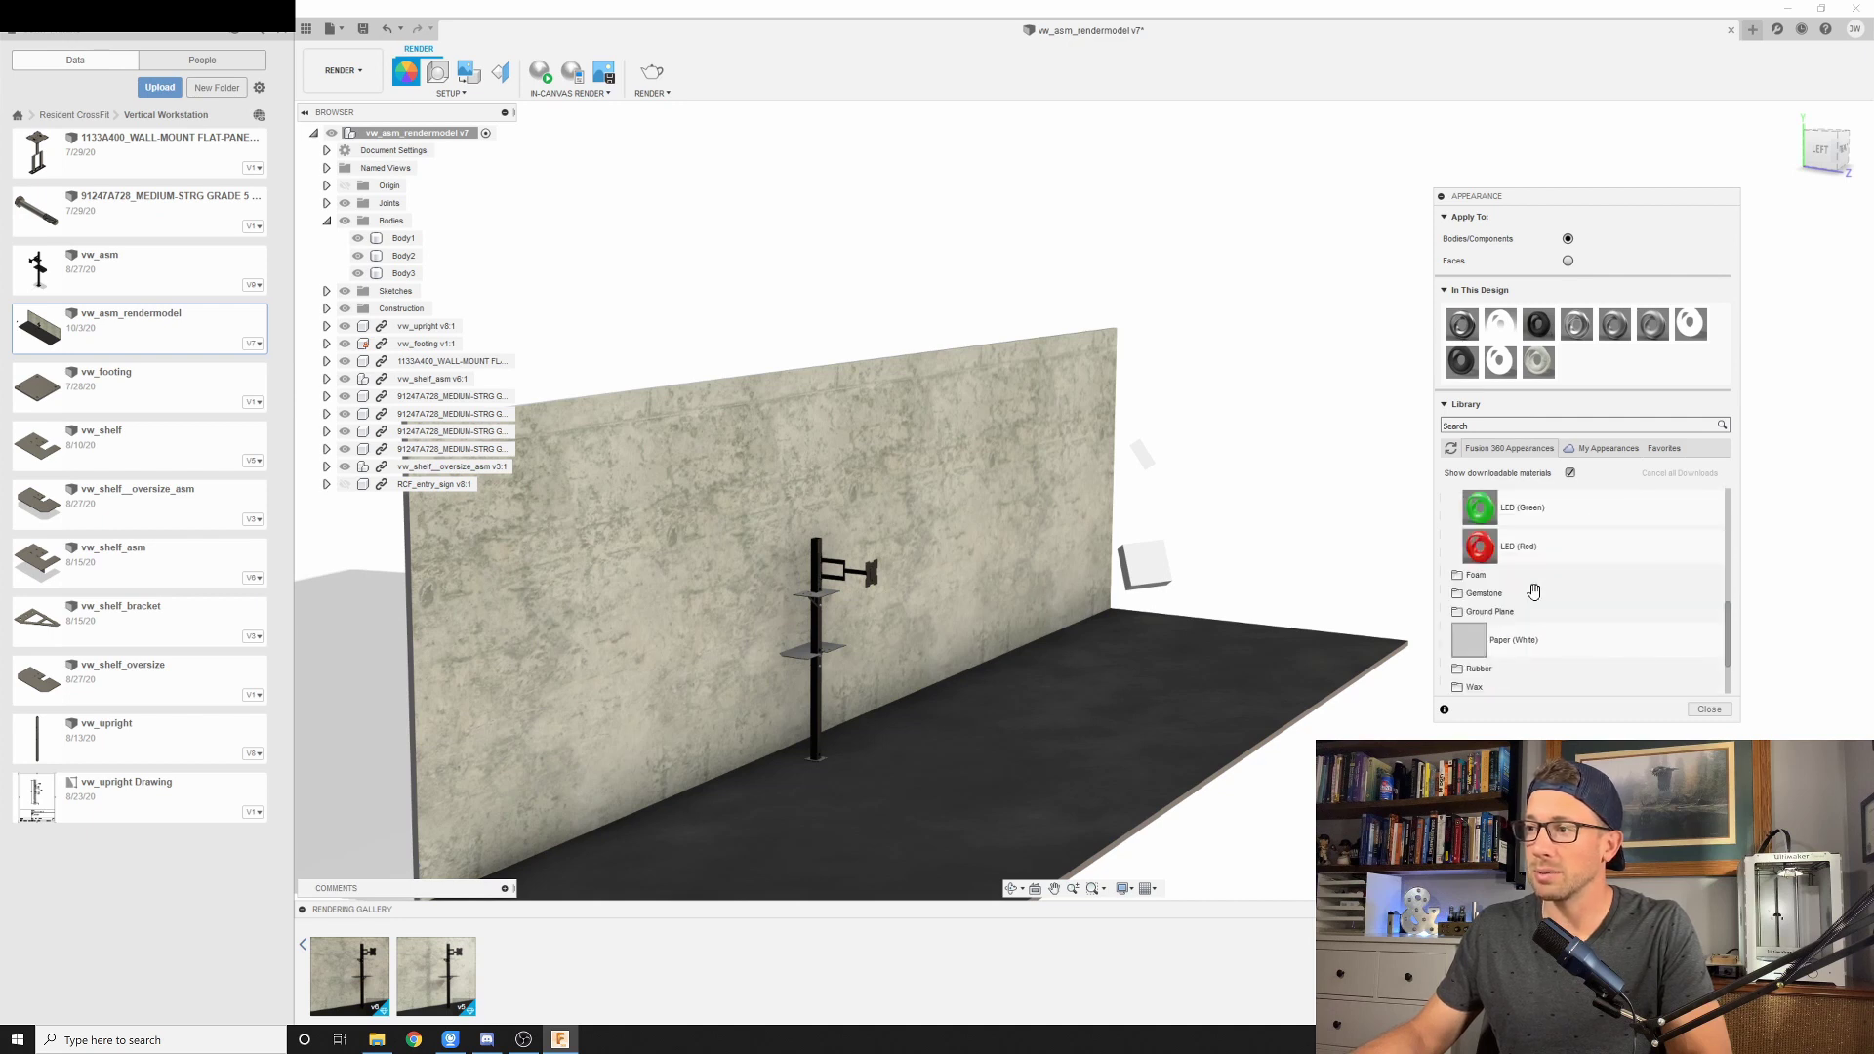
pyautogui.scroll(5, 1551, 548)
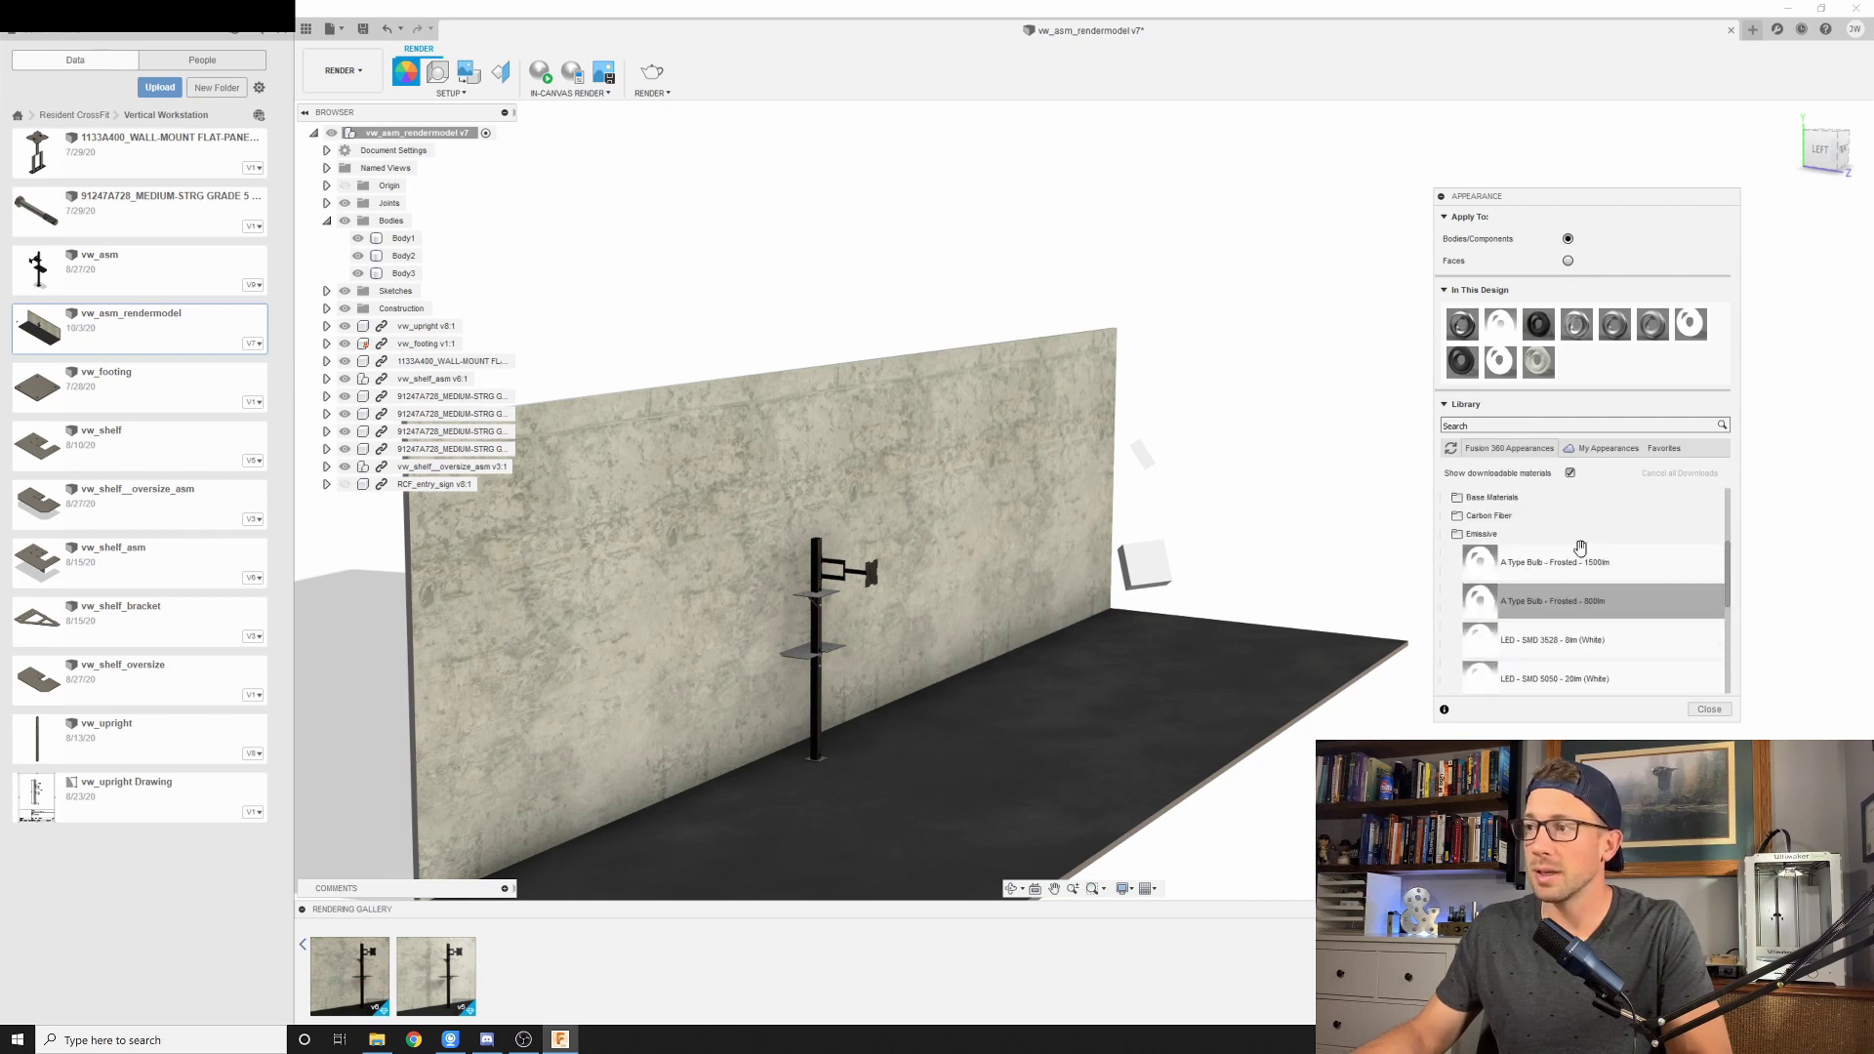
pyautogui.scroll(-1, 1649, 625)
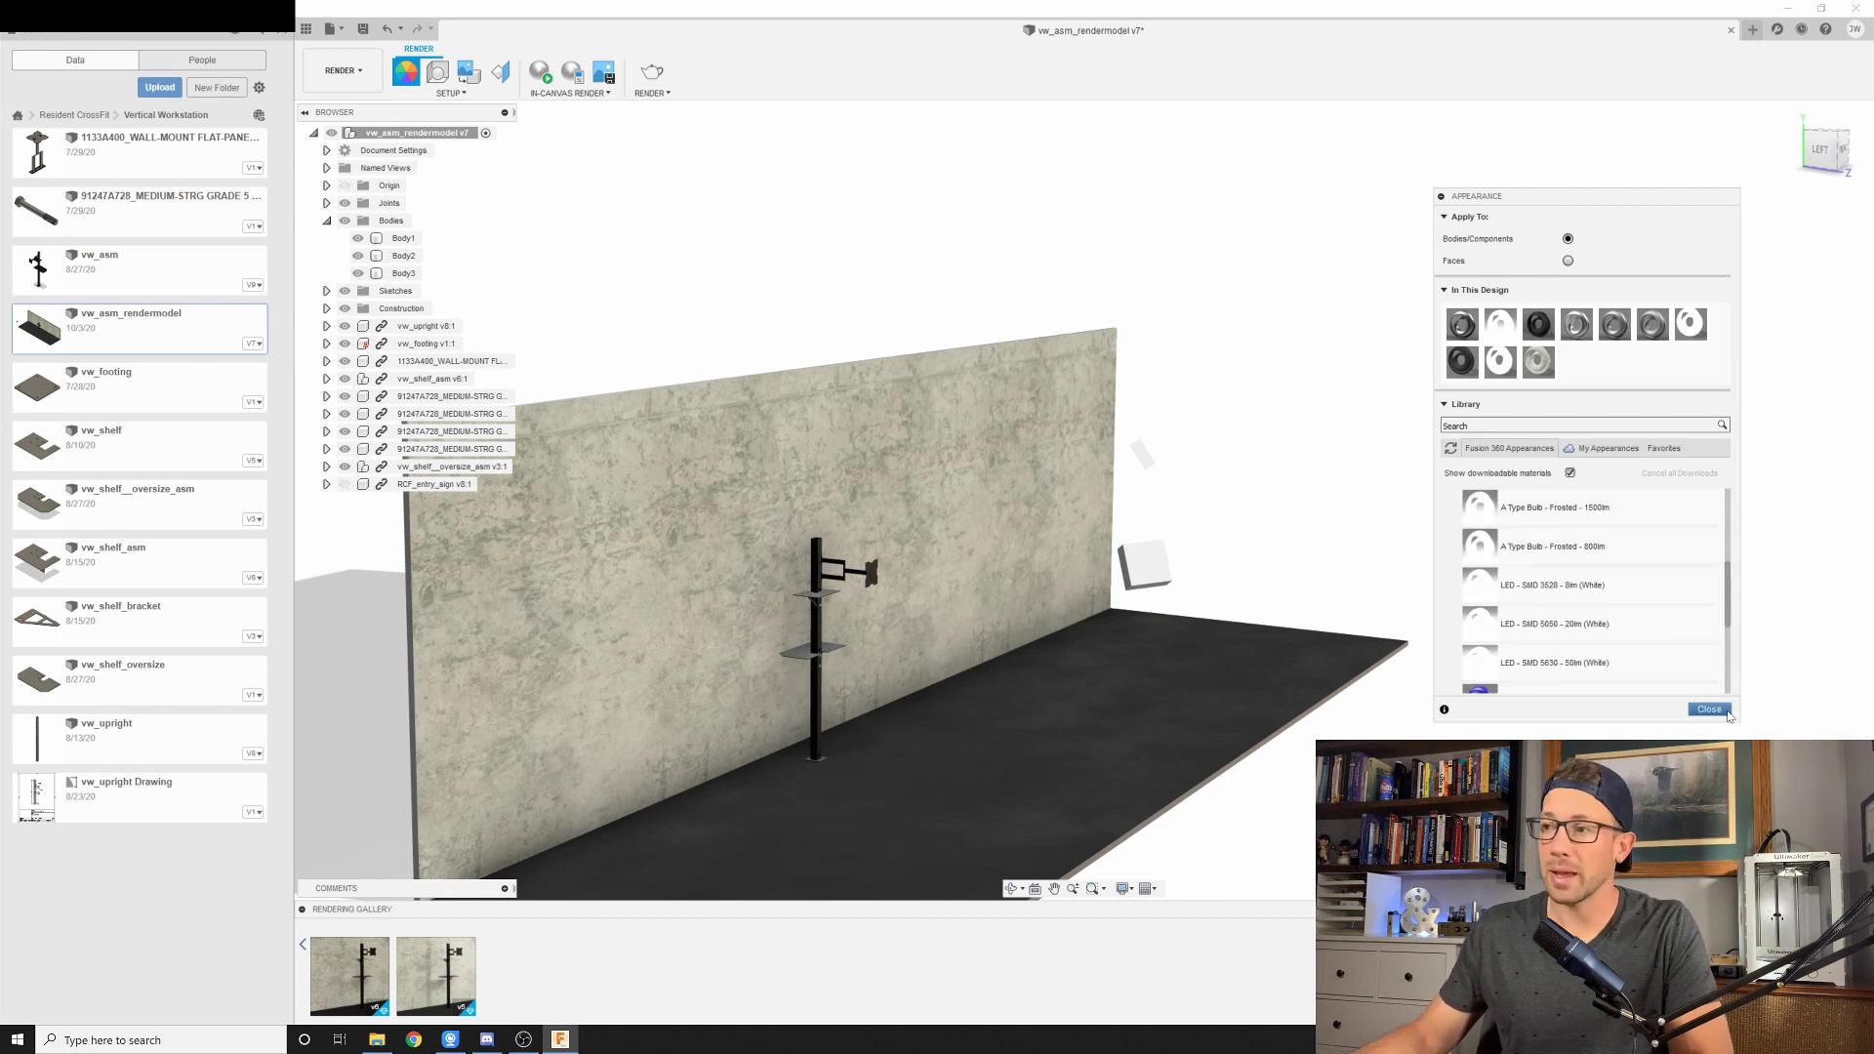
# Drag the A Type Bulb - Frosted - 800lm appearance onto the light box face
pyautogui.keyDown('shift'); pyautogui.moveTo(1215, 566); pyautogui.dragTo(1305, 543, button='middle'); pyautogui.keyUp('shift')
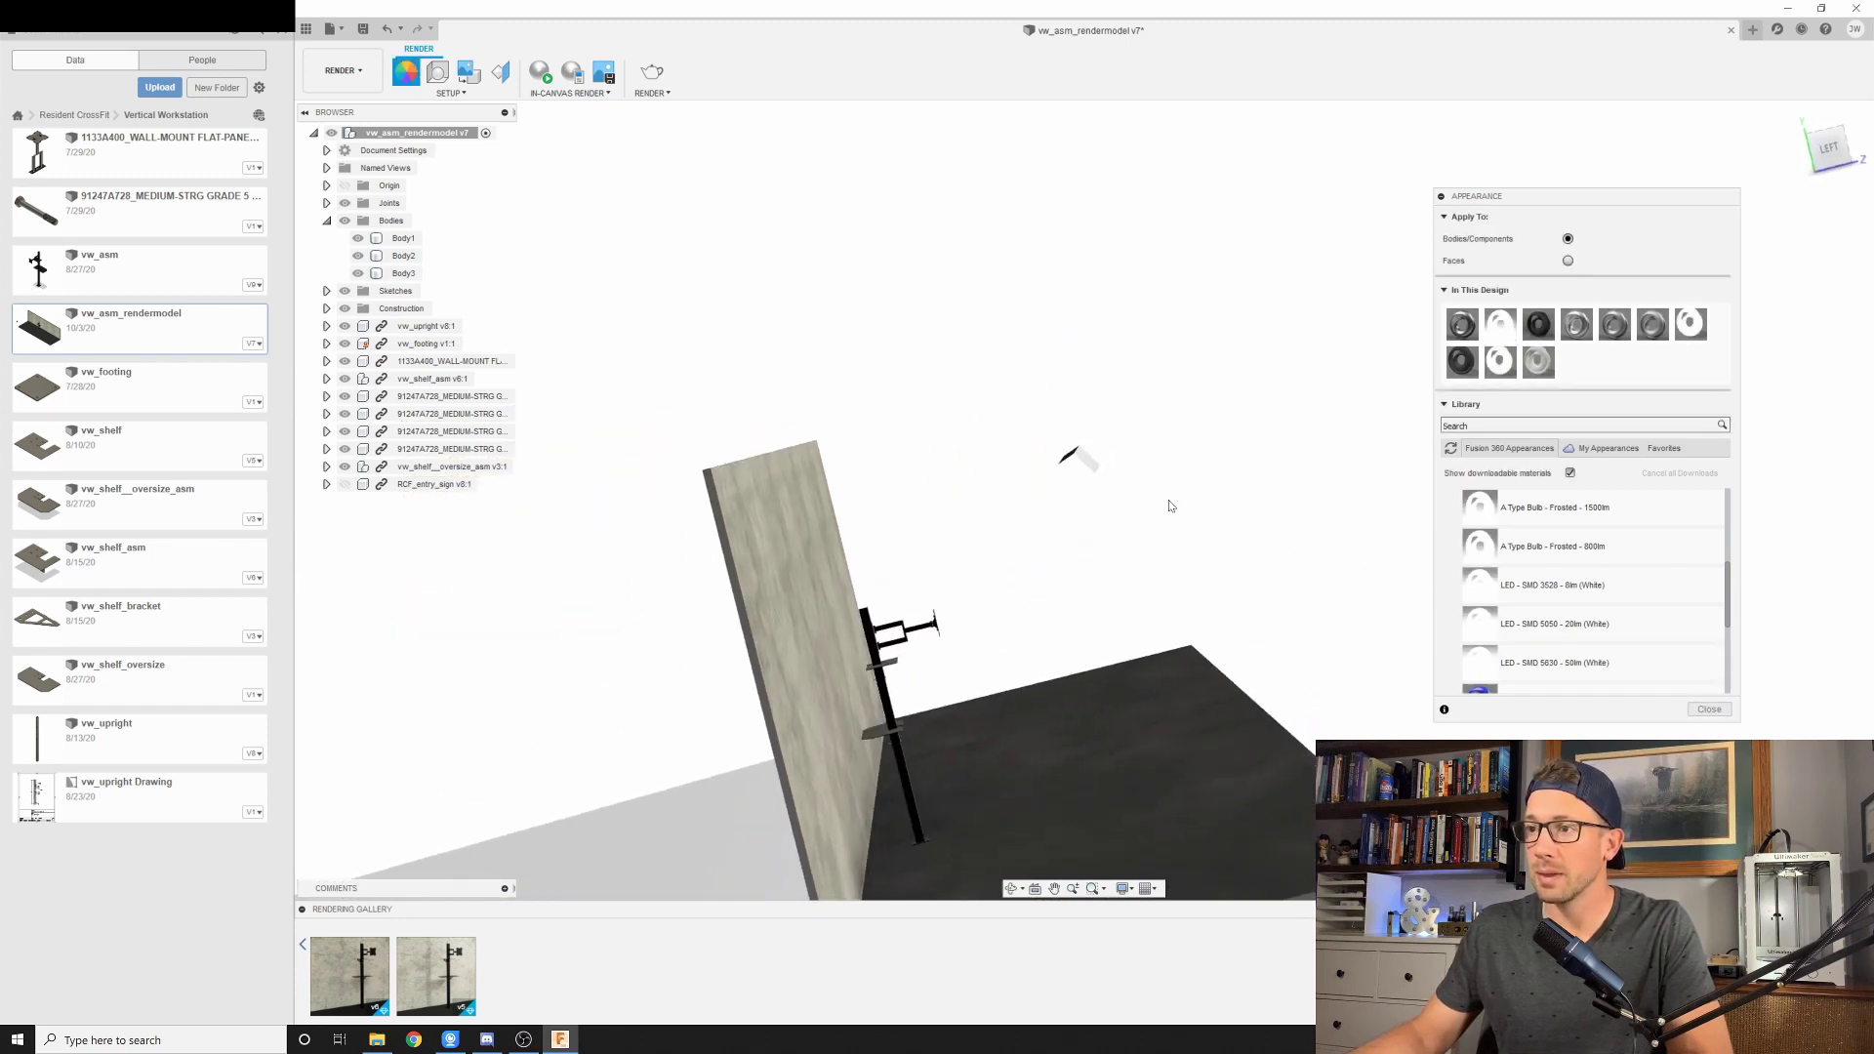
pyautogui.scroll(5, 1076, 472)
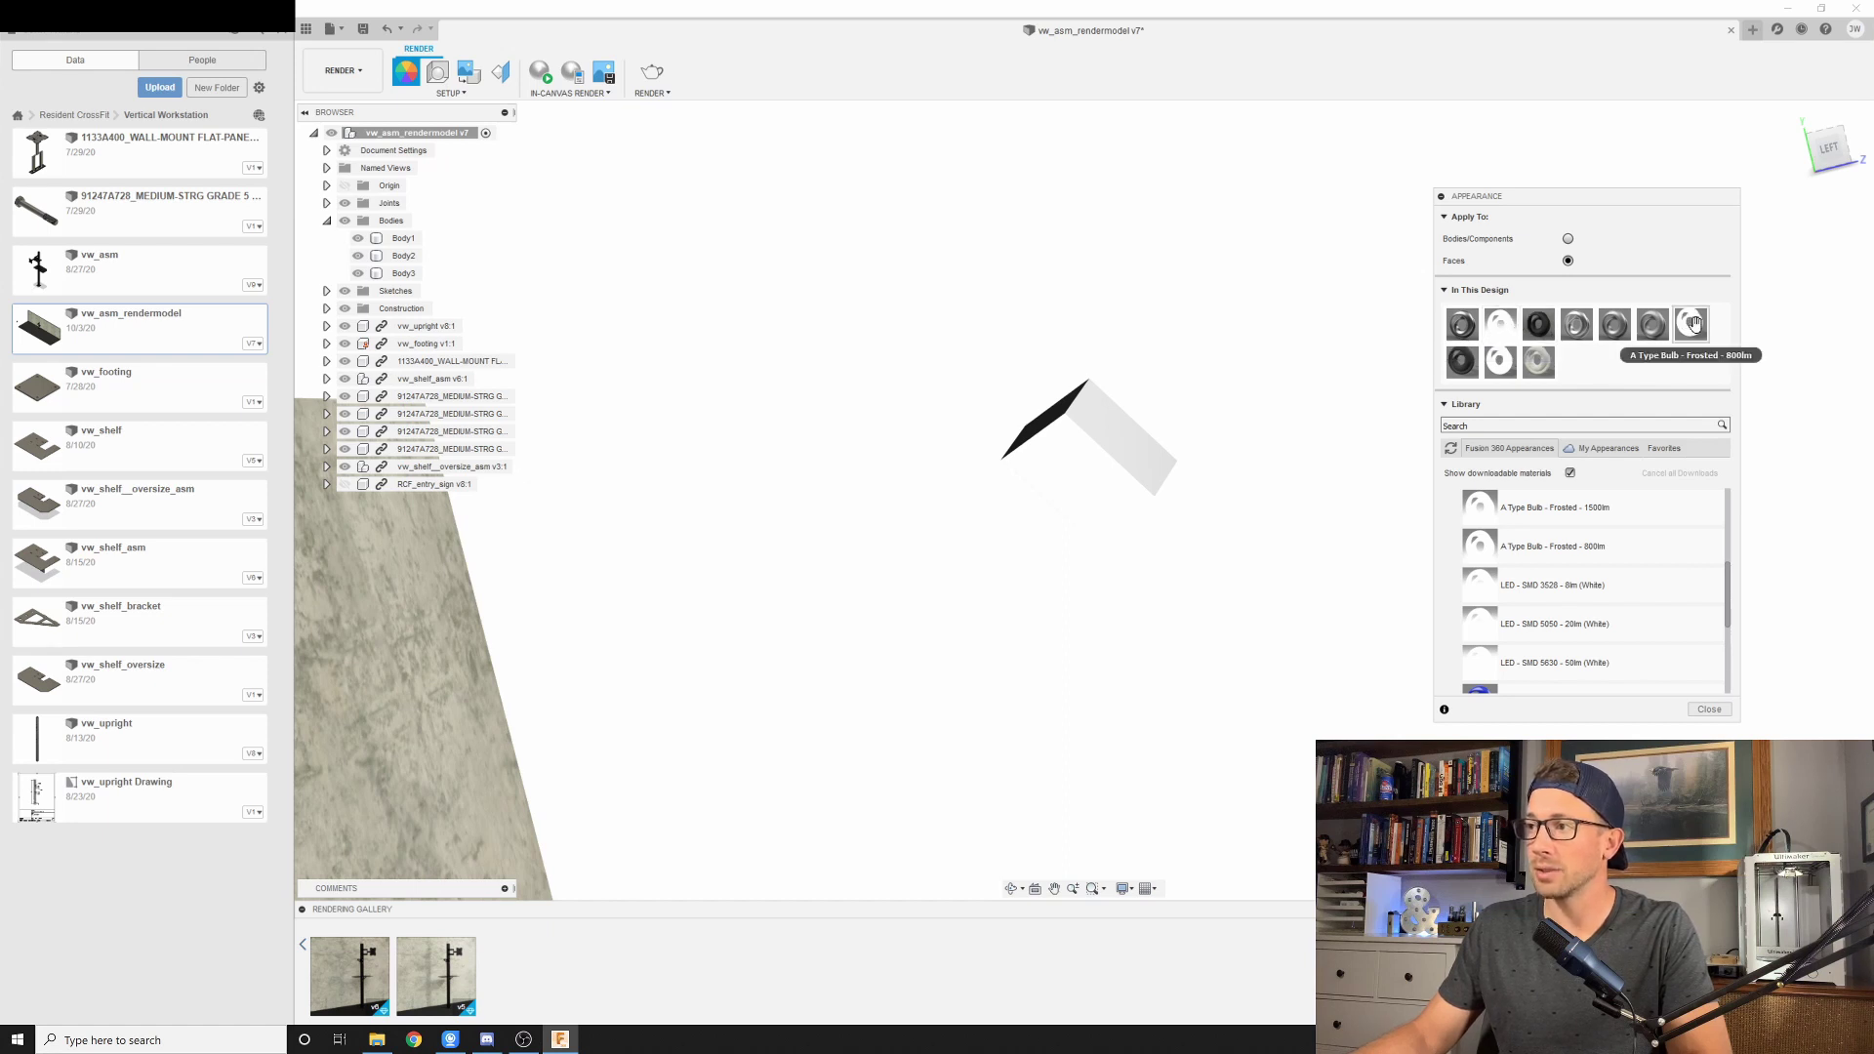
pyautogui.moveTo(1694, 323); pyautogui.dragTo(1087, 455)
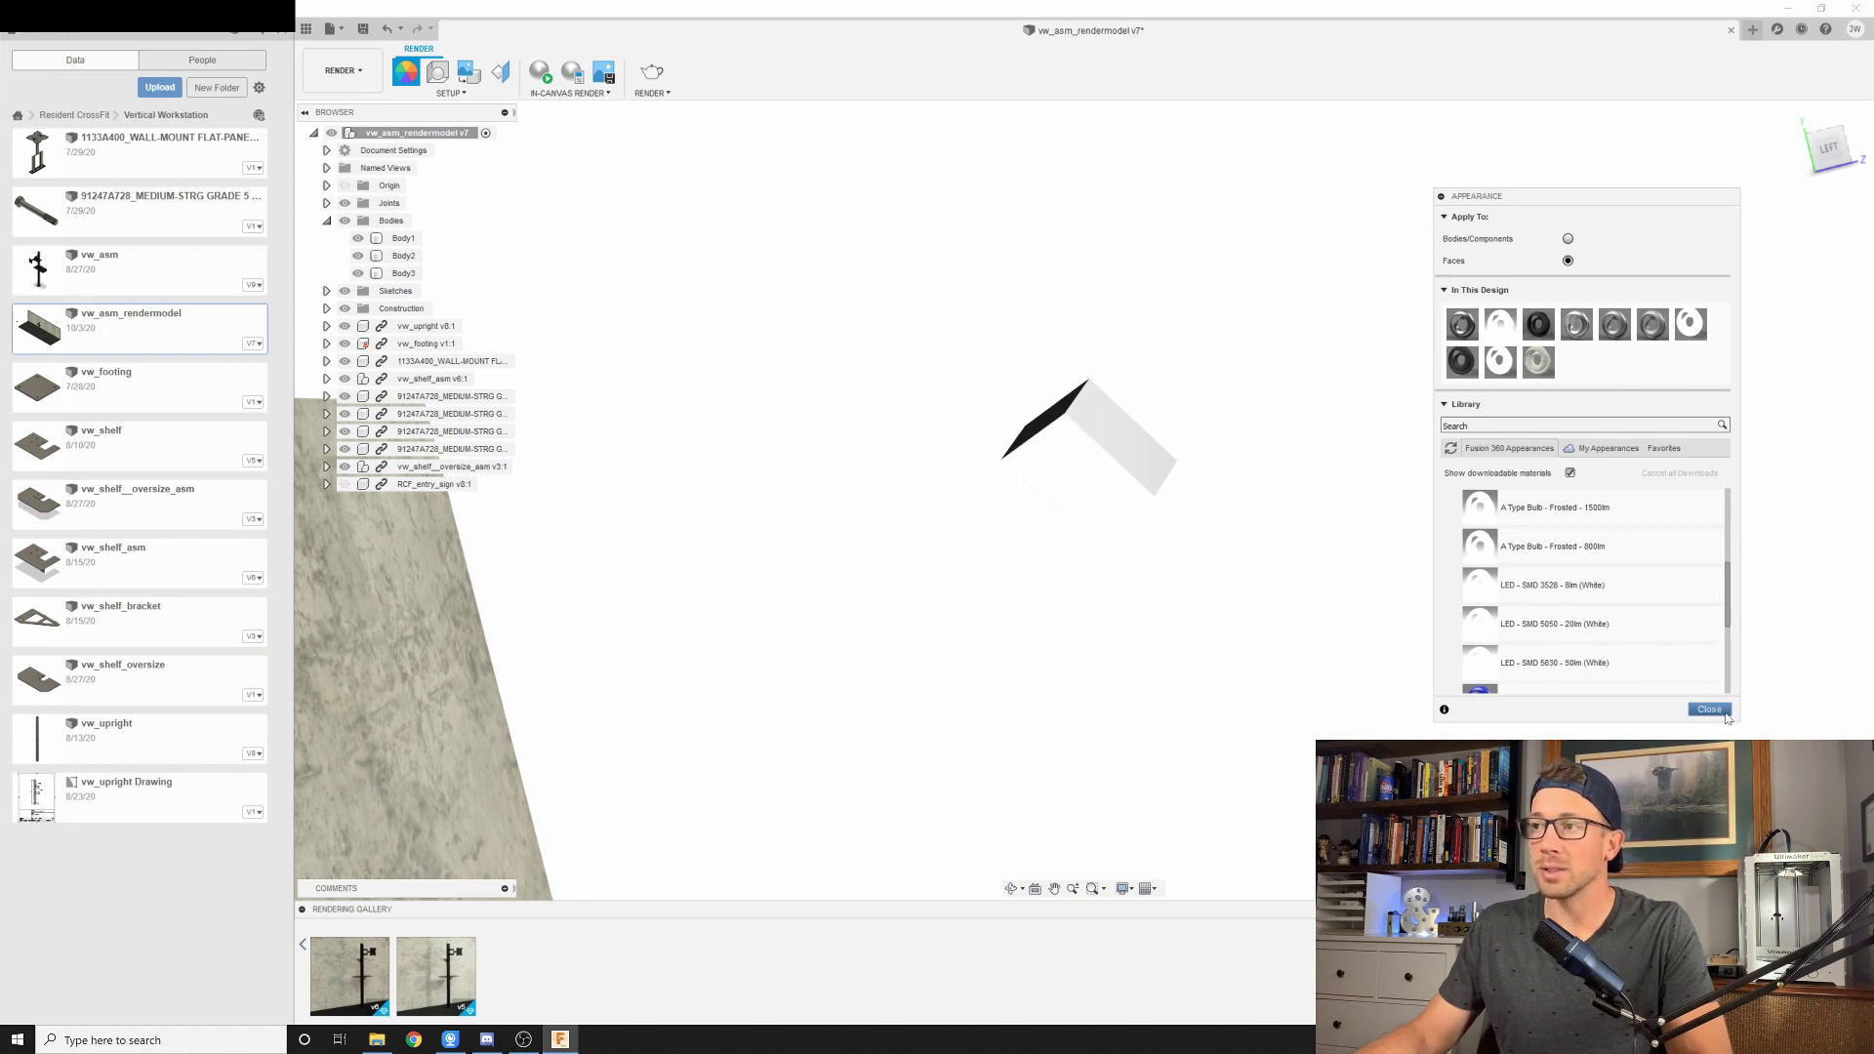
pyautogui.moveTo(1576, 198); pyautogui.dragTo(1596, 198)
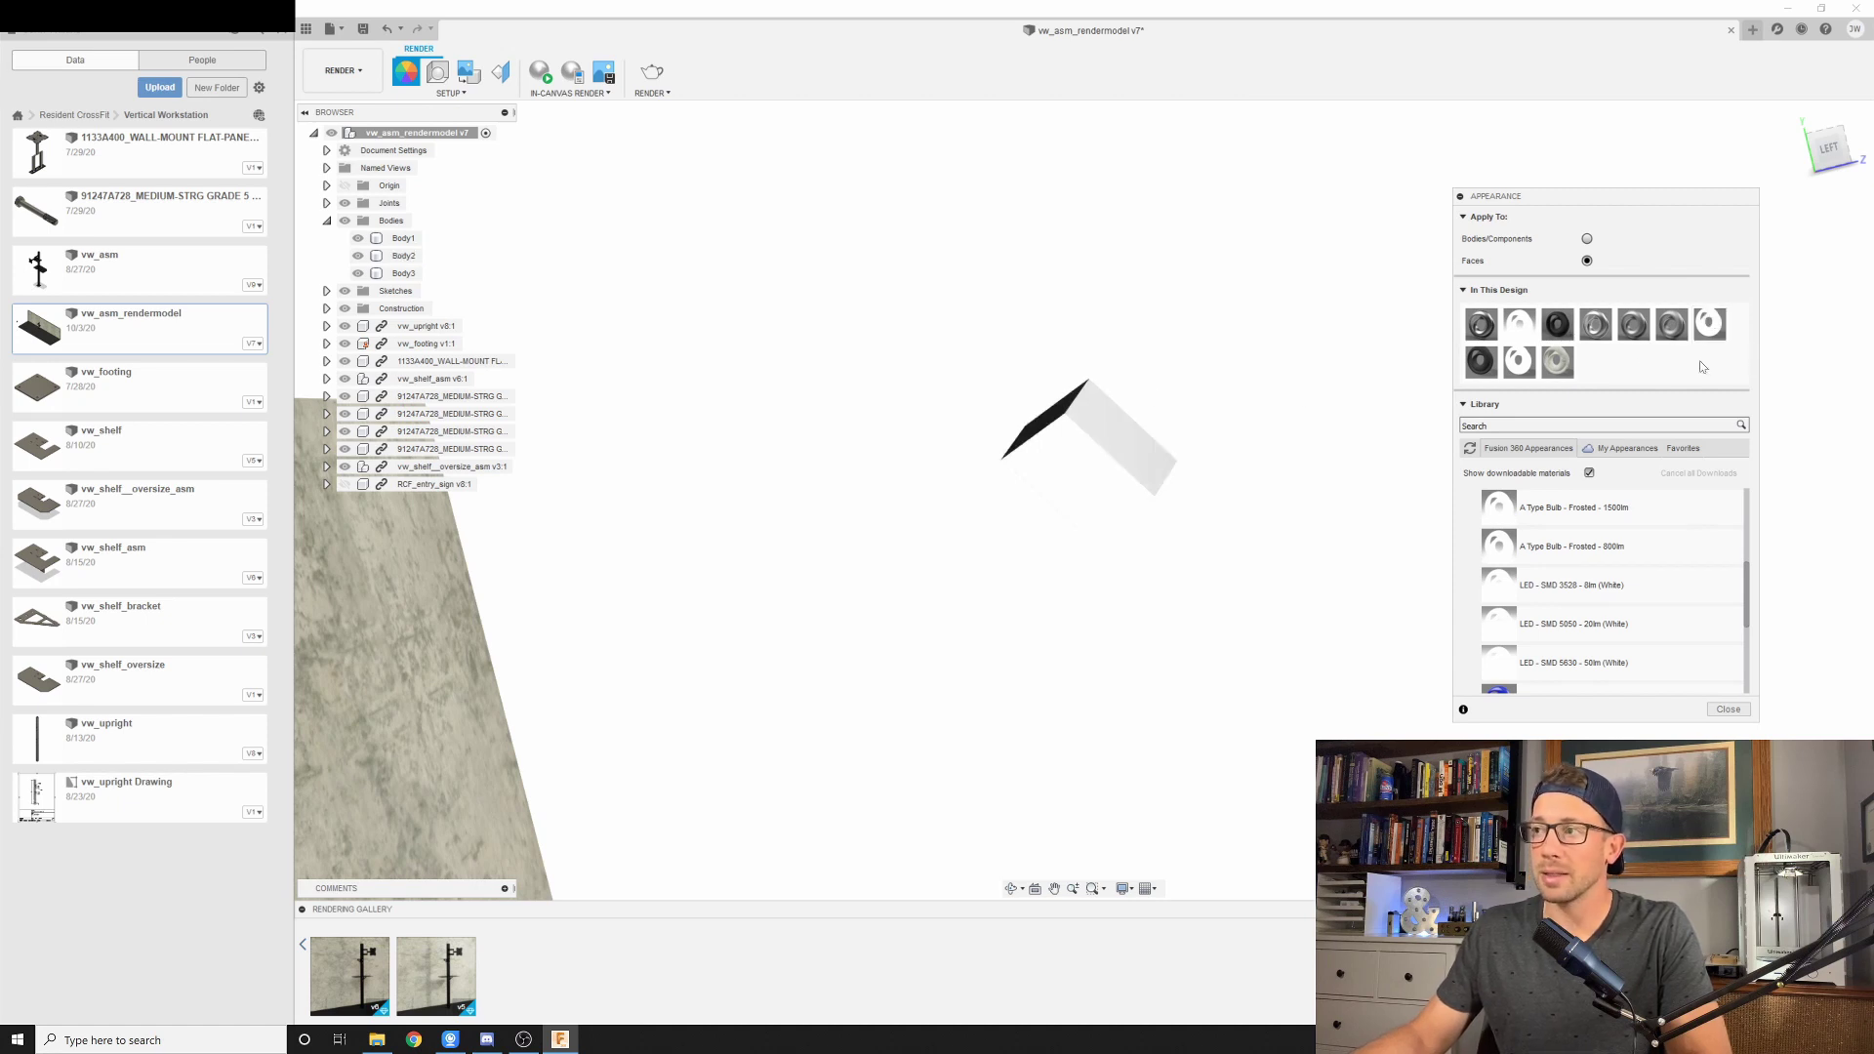
# Edit the A Type Bulb - Frosted - 800lm swatch from its context menu
pyautogui.rightClick(1711, 325)
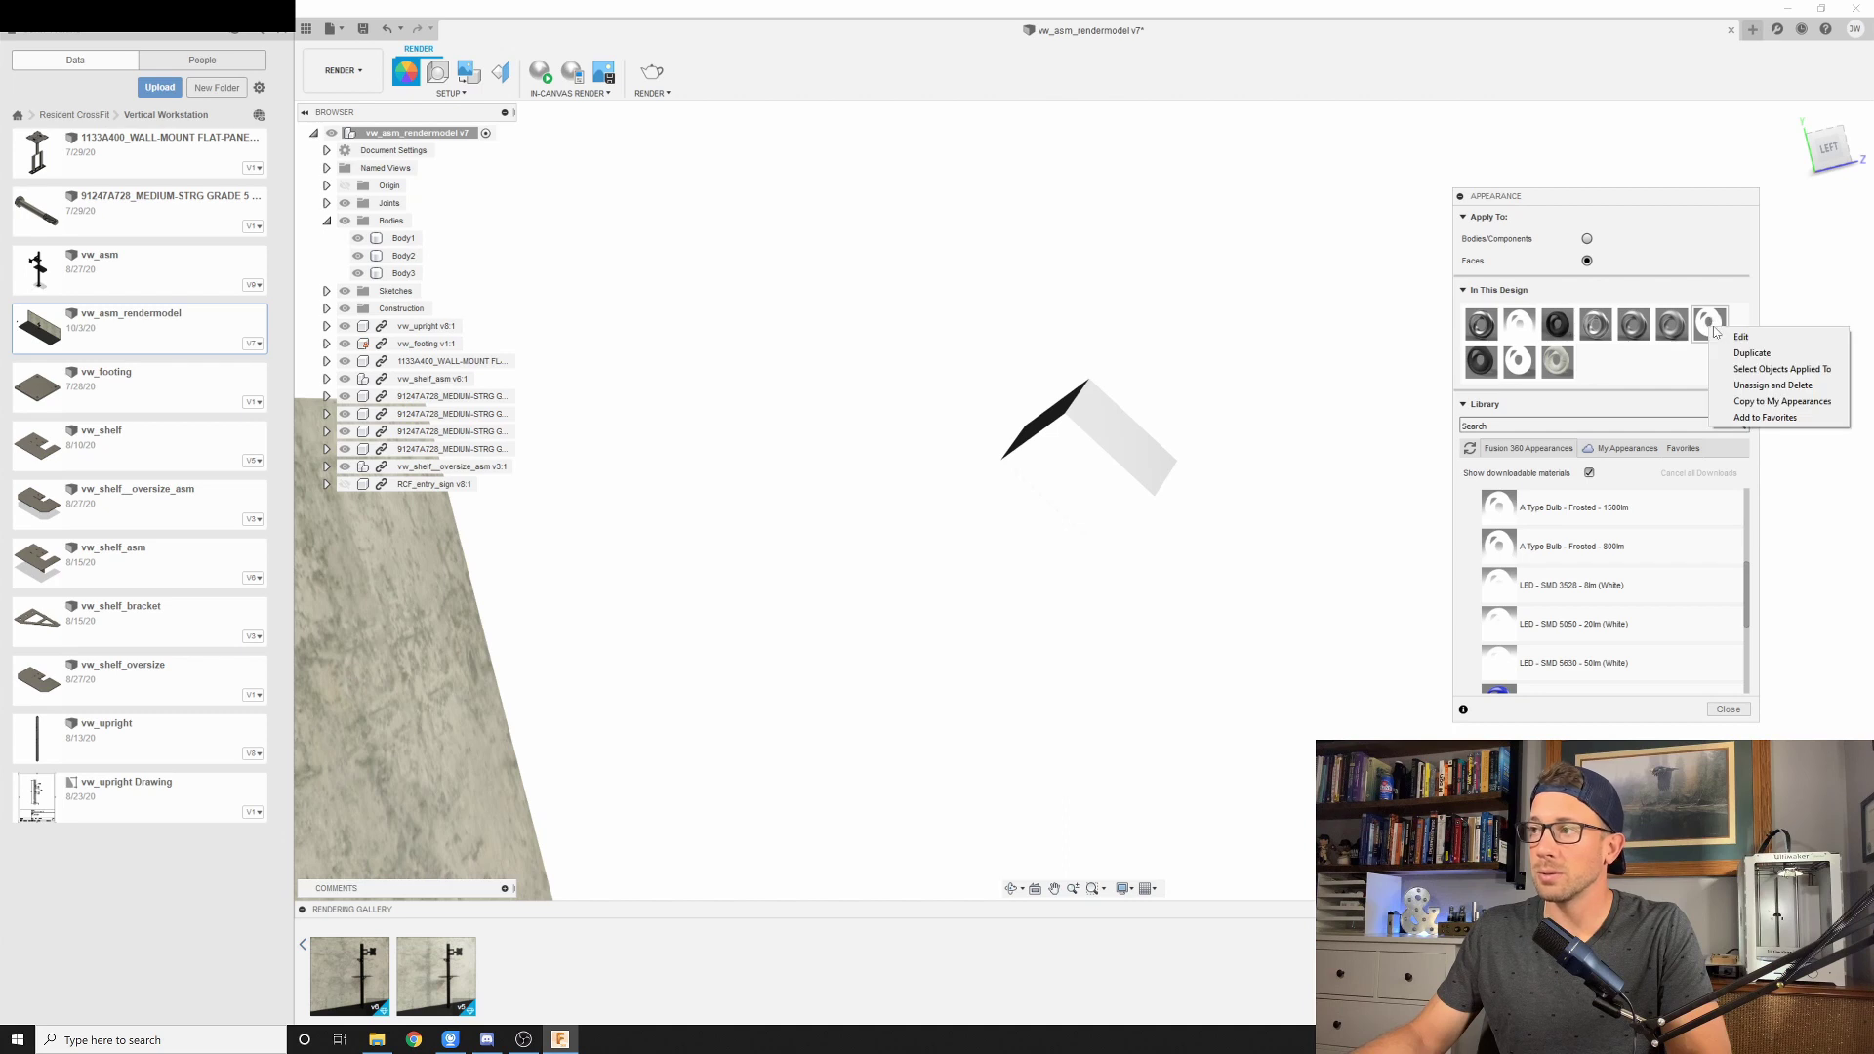
pyautogui.click(1741, 336)
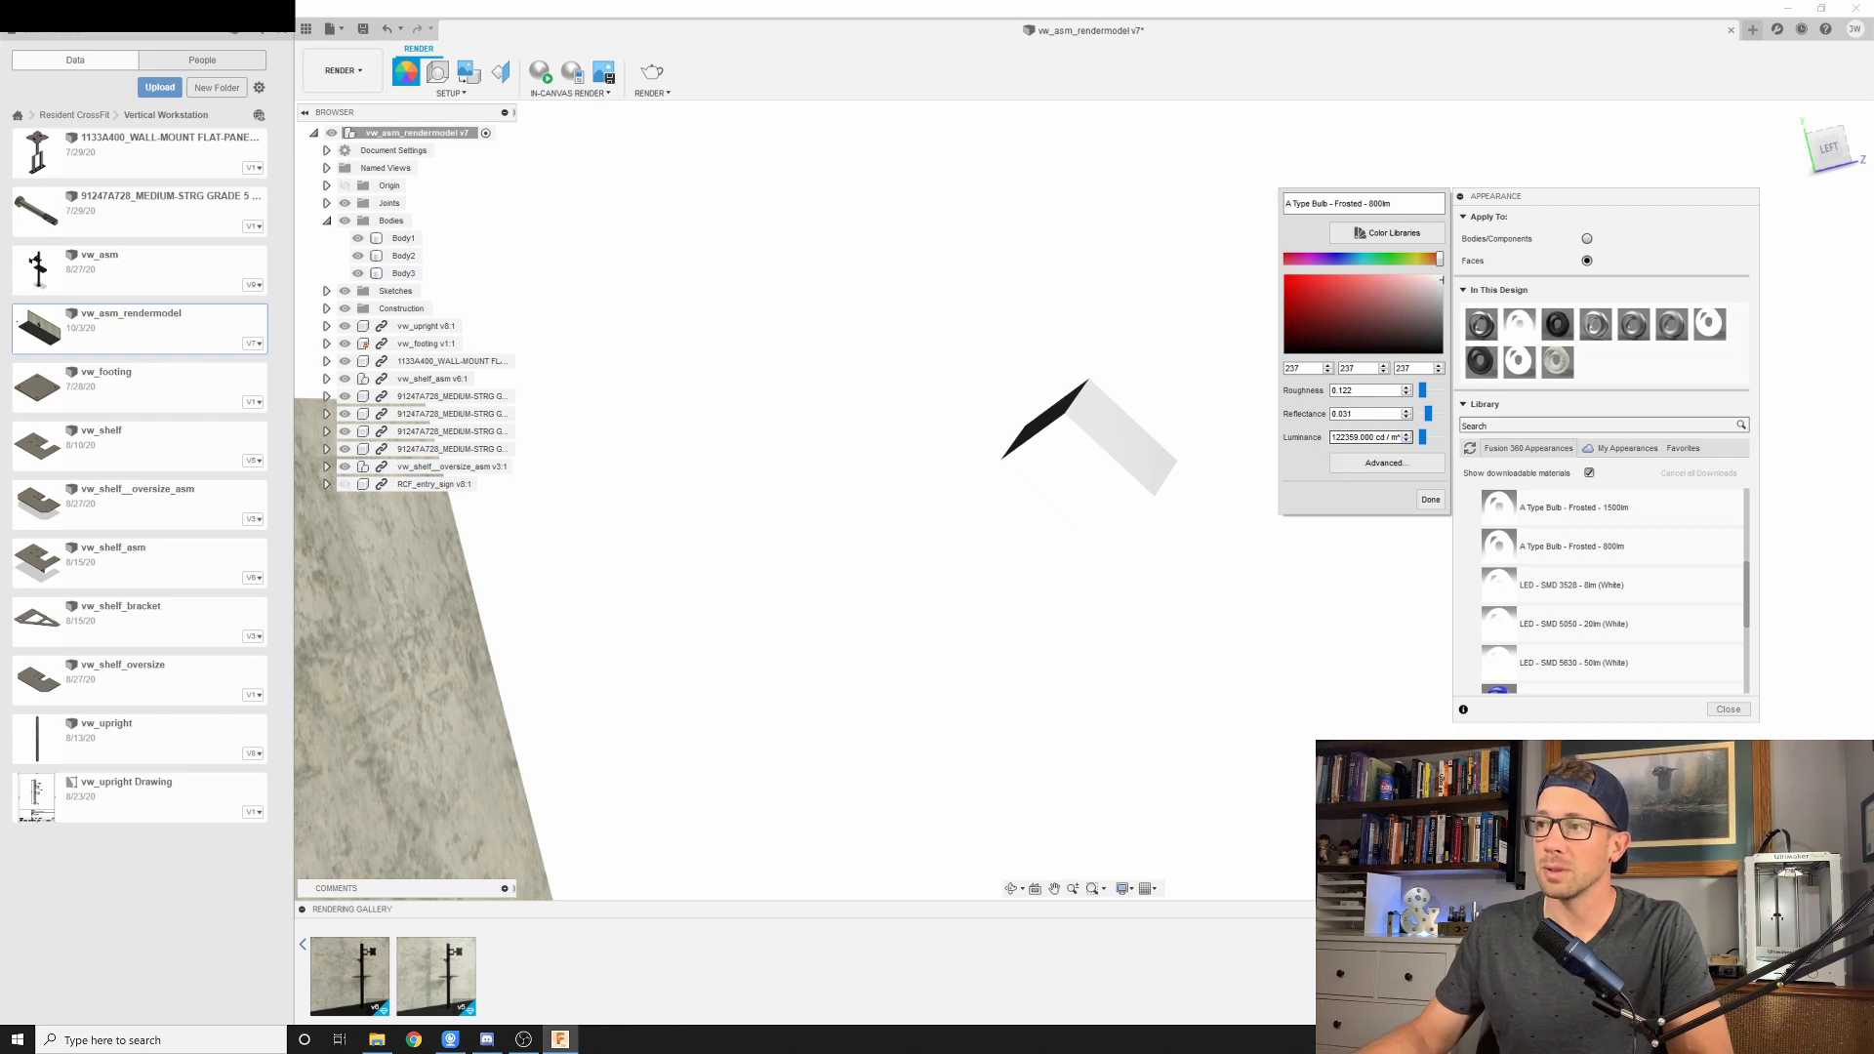
# Open the 800lm bulb in the enlarged Material Editor and expand Emissivity, showing 122359 cd/m² luminance
pyautogui.click(1386, 462)
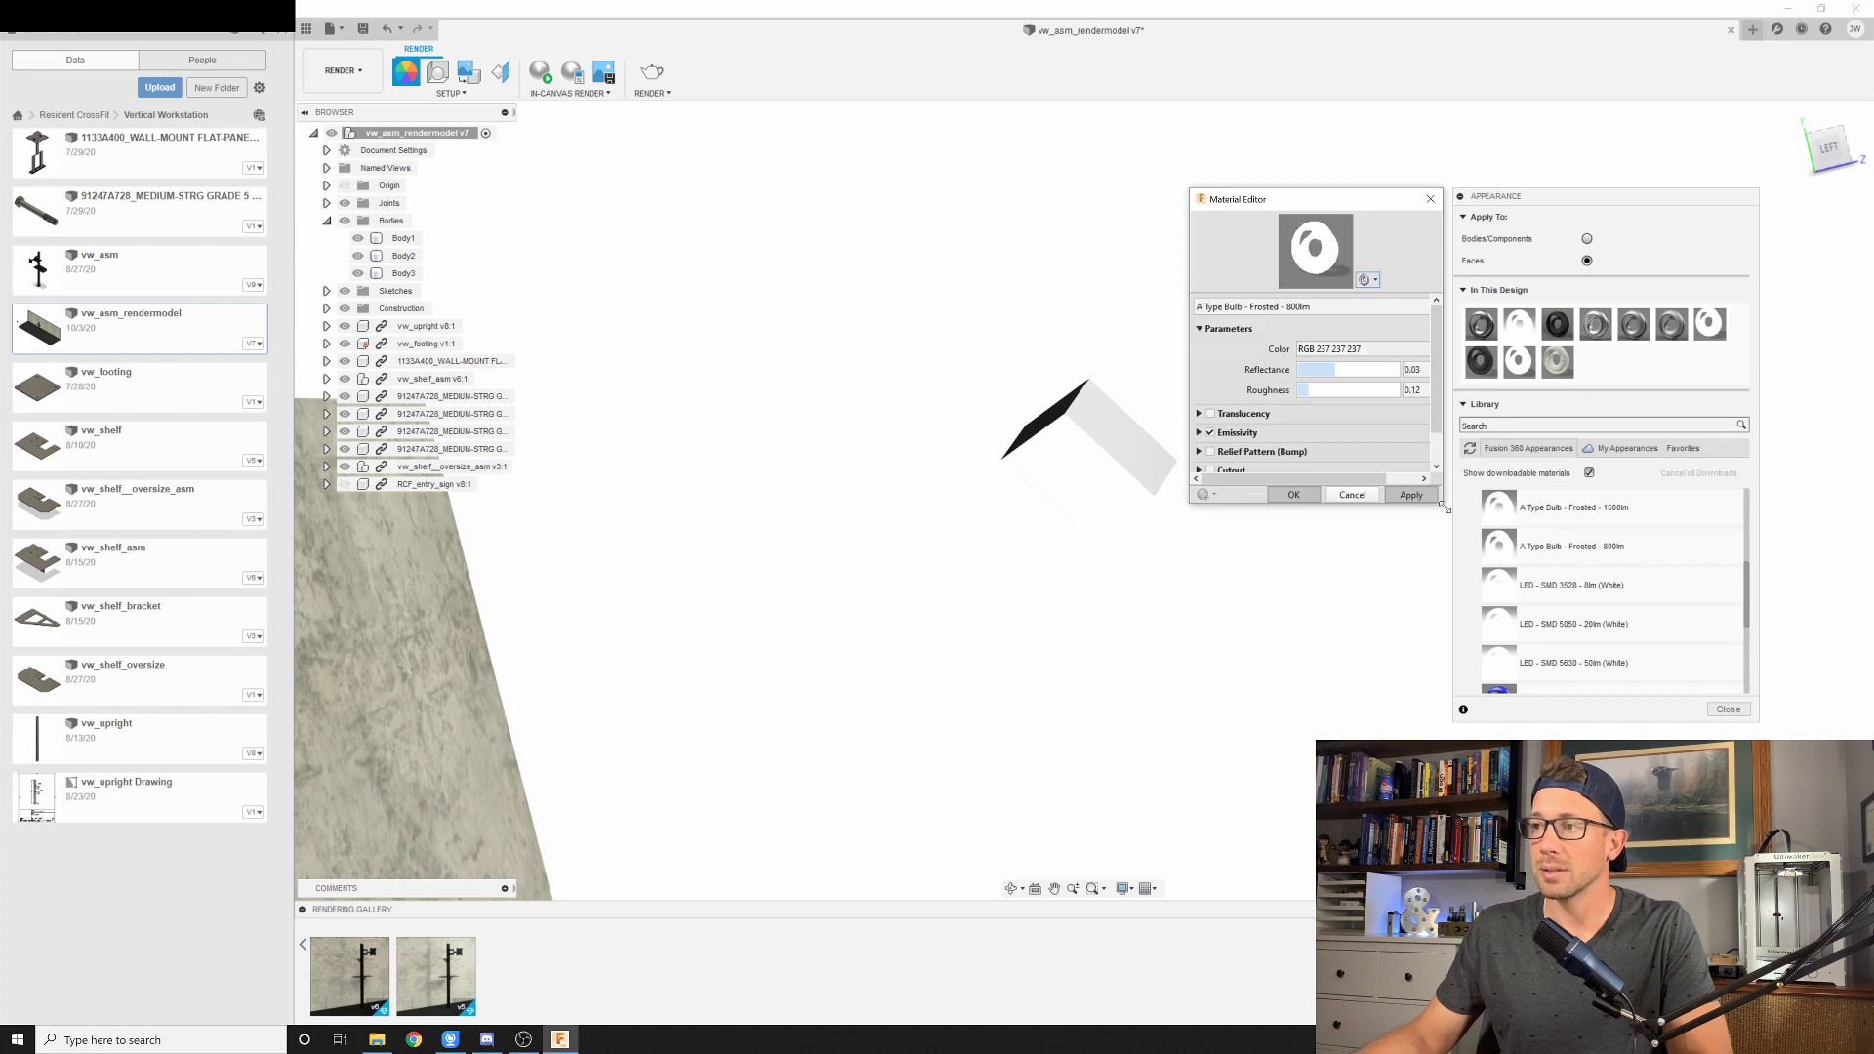
pyautogui.moveTo(1444, 507); pyautogui.dragTo(1623, 735)
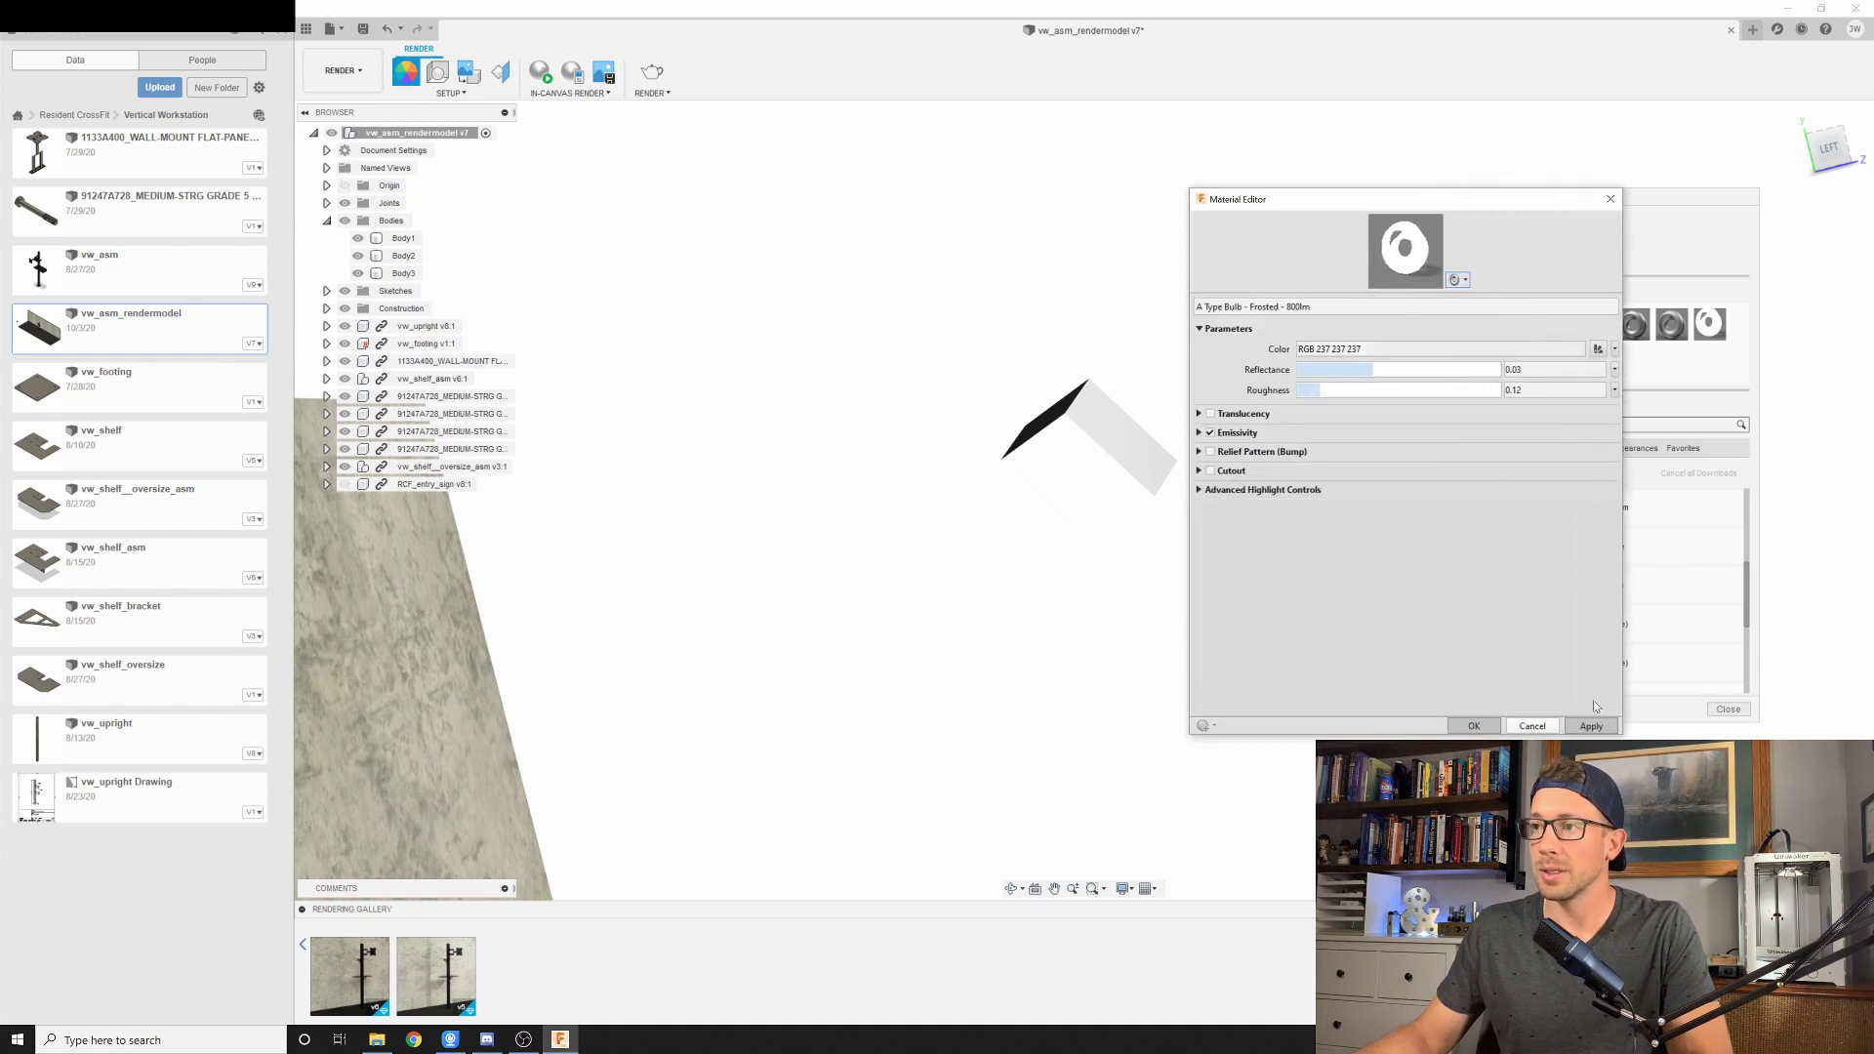
pyautogui.click(1199, 433)
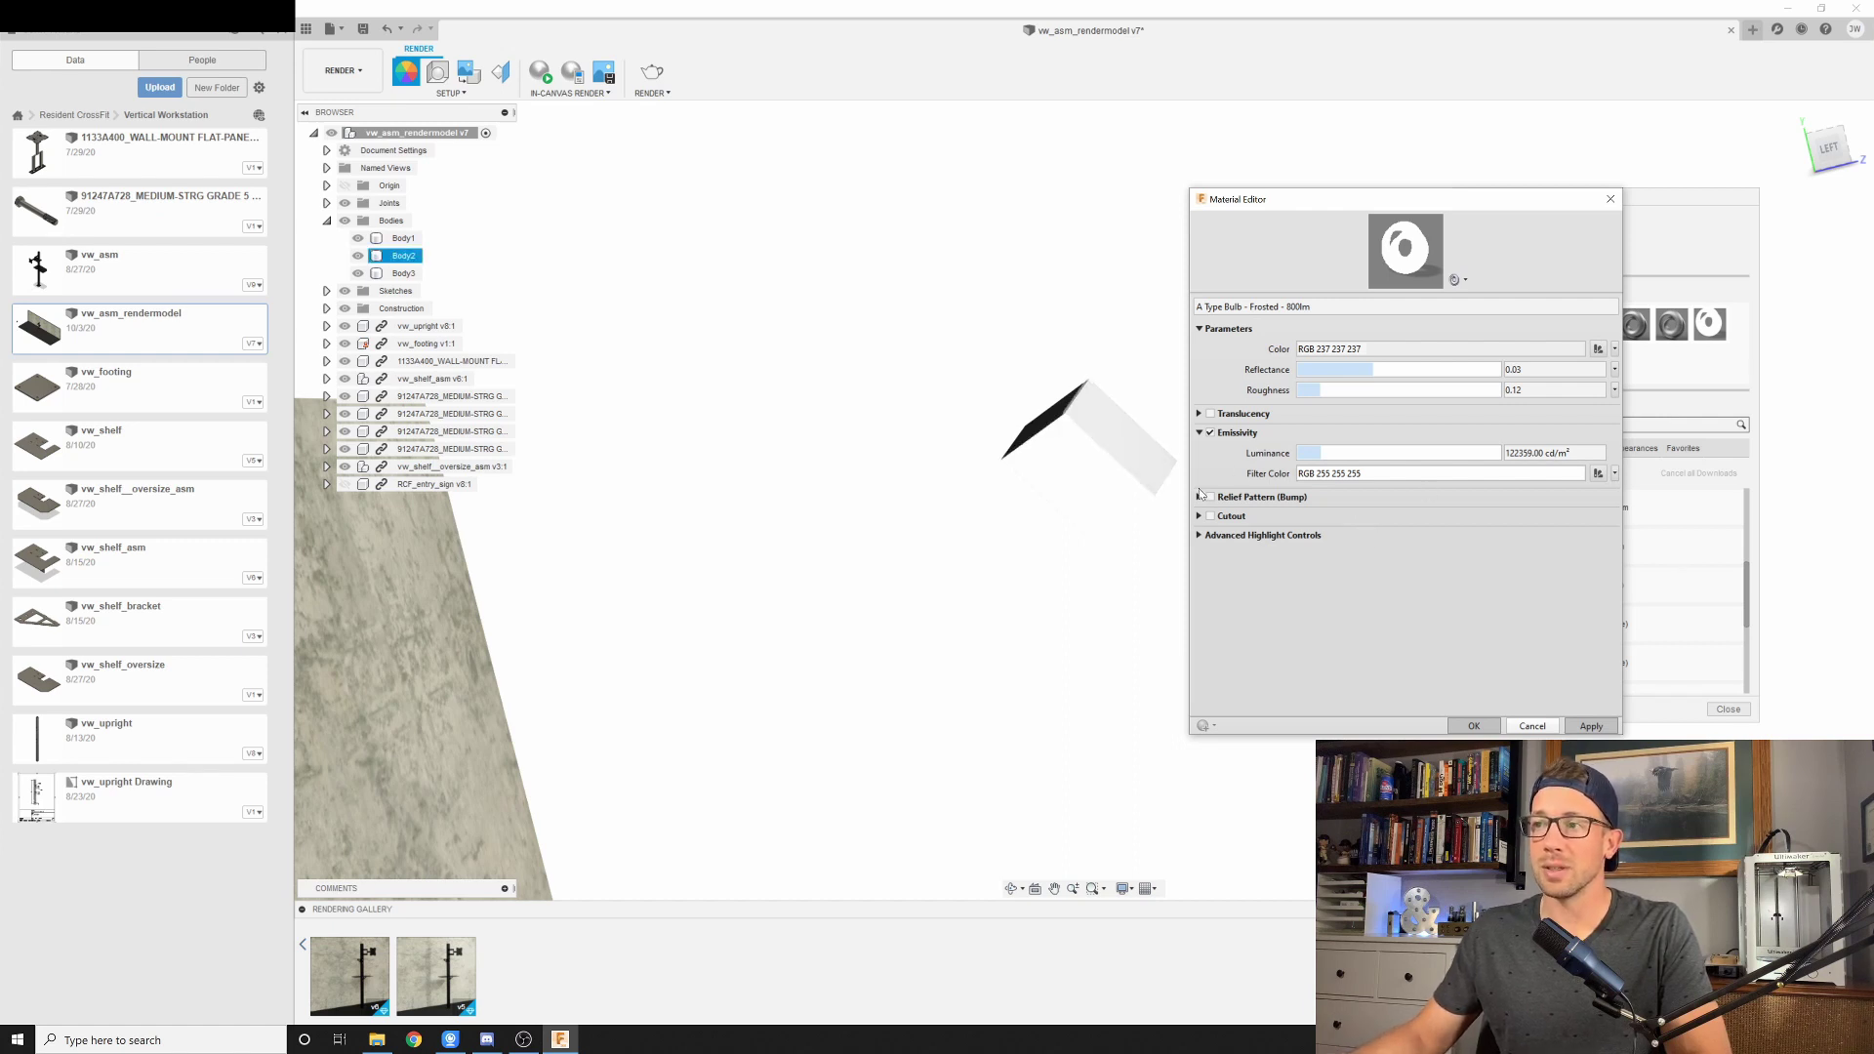
pyautogui.click(1094, 453)
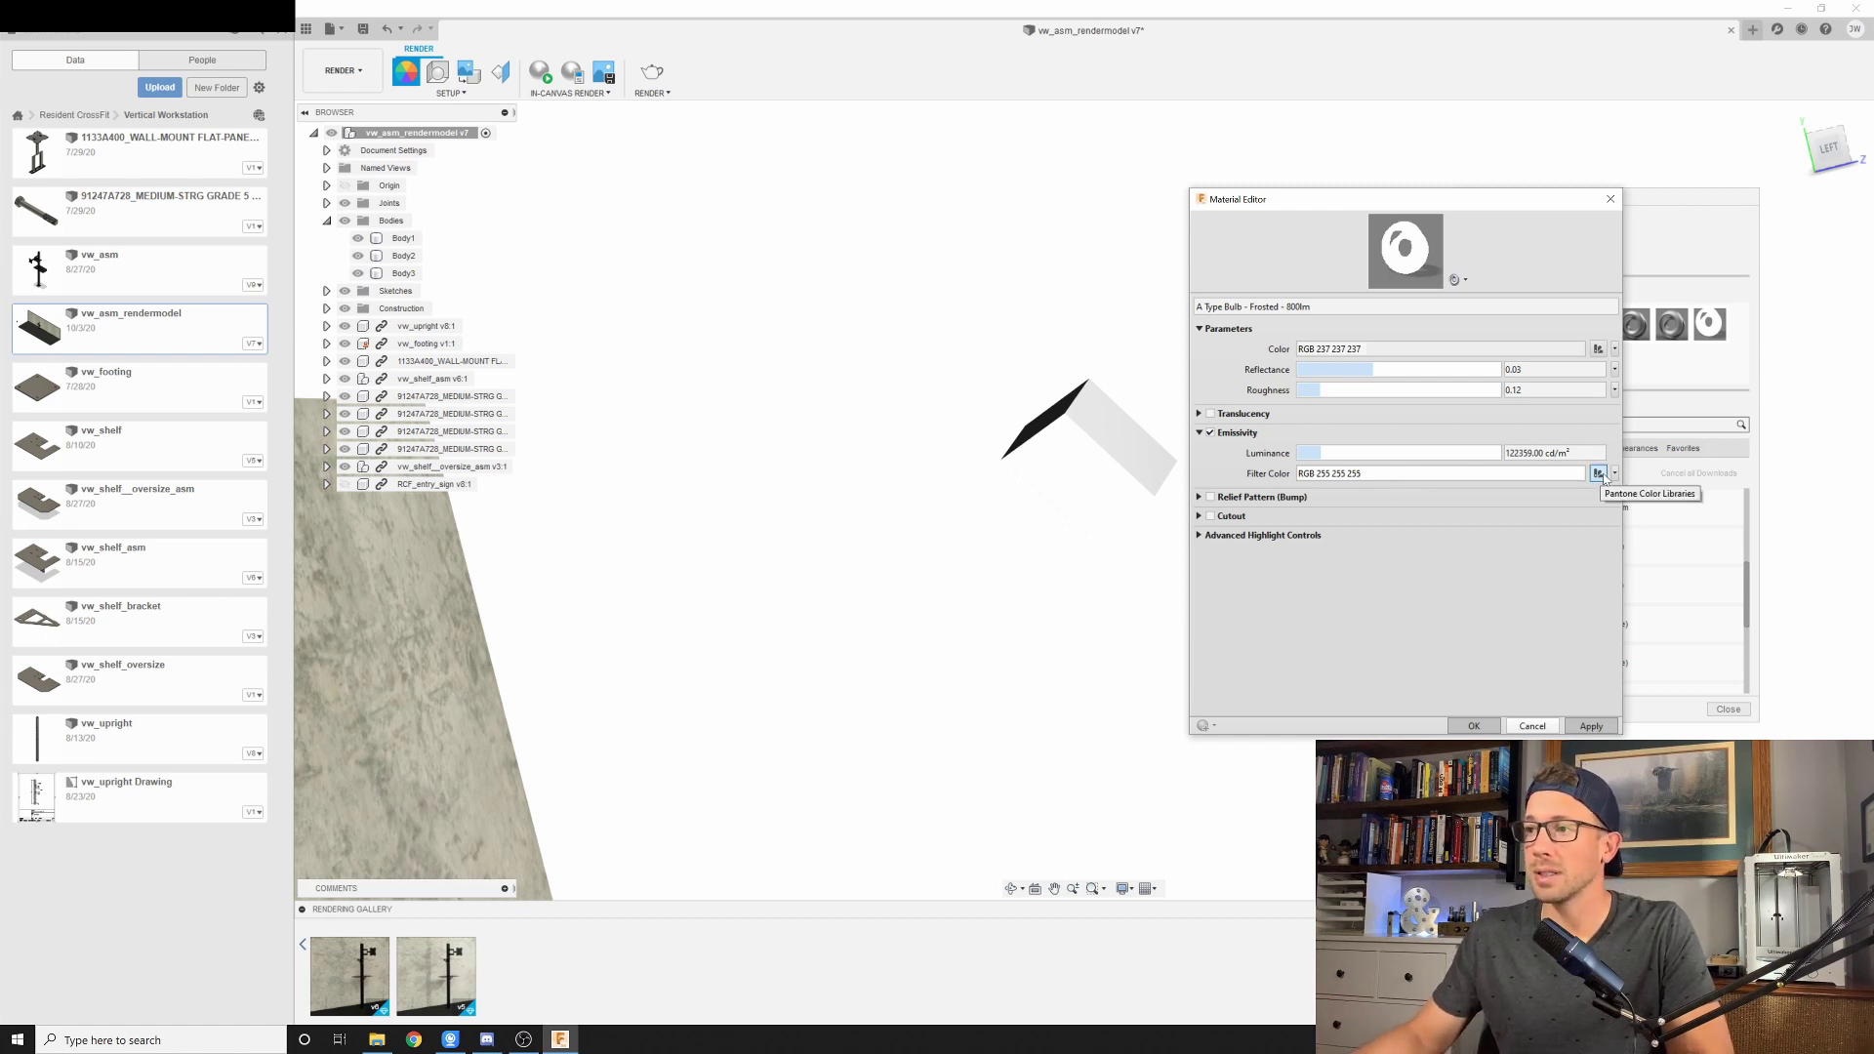
# Browse the Pantone libraries for the filter colour, then cancel them and the Material Editor unchanged
pyautogui.click(1602, 475)
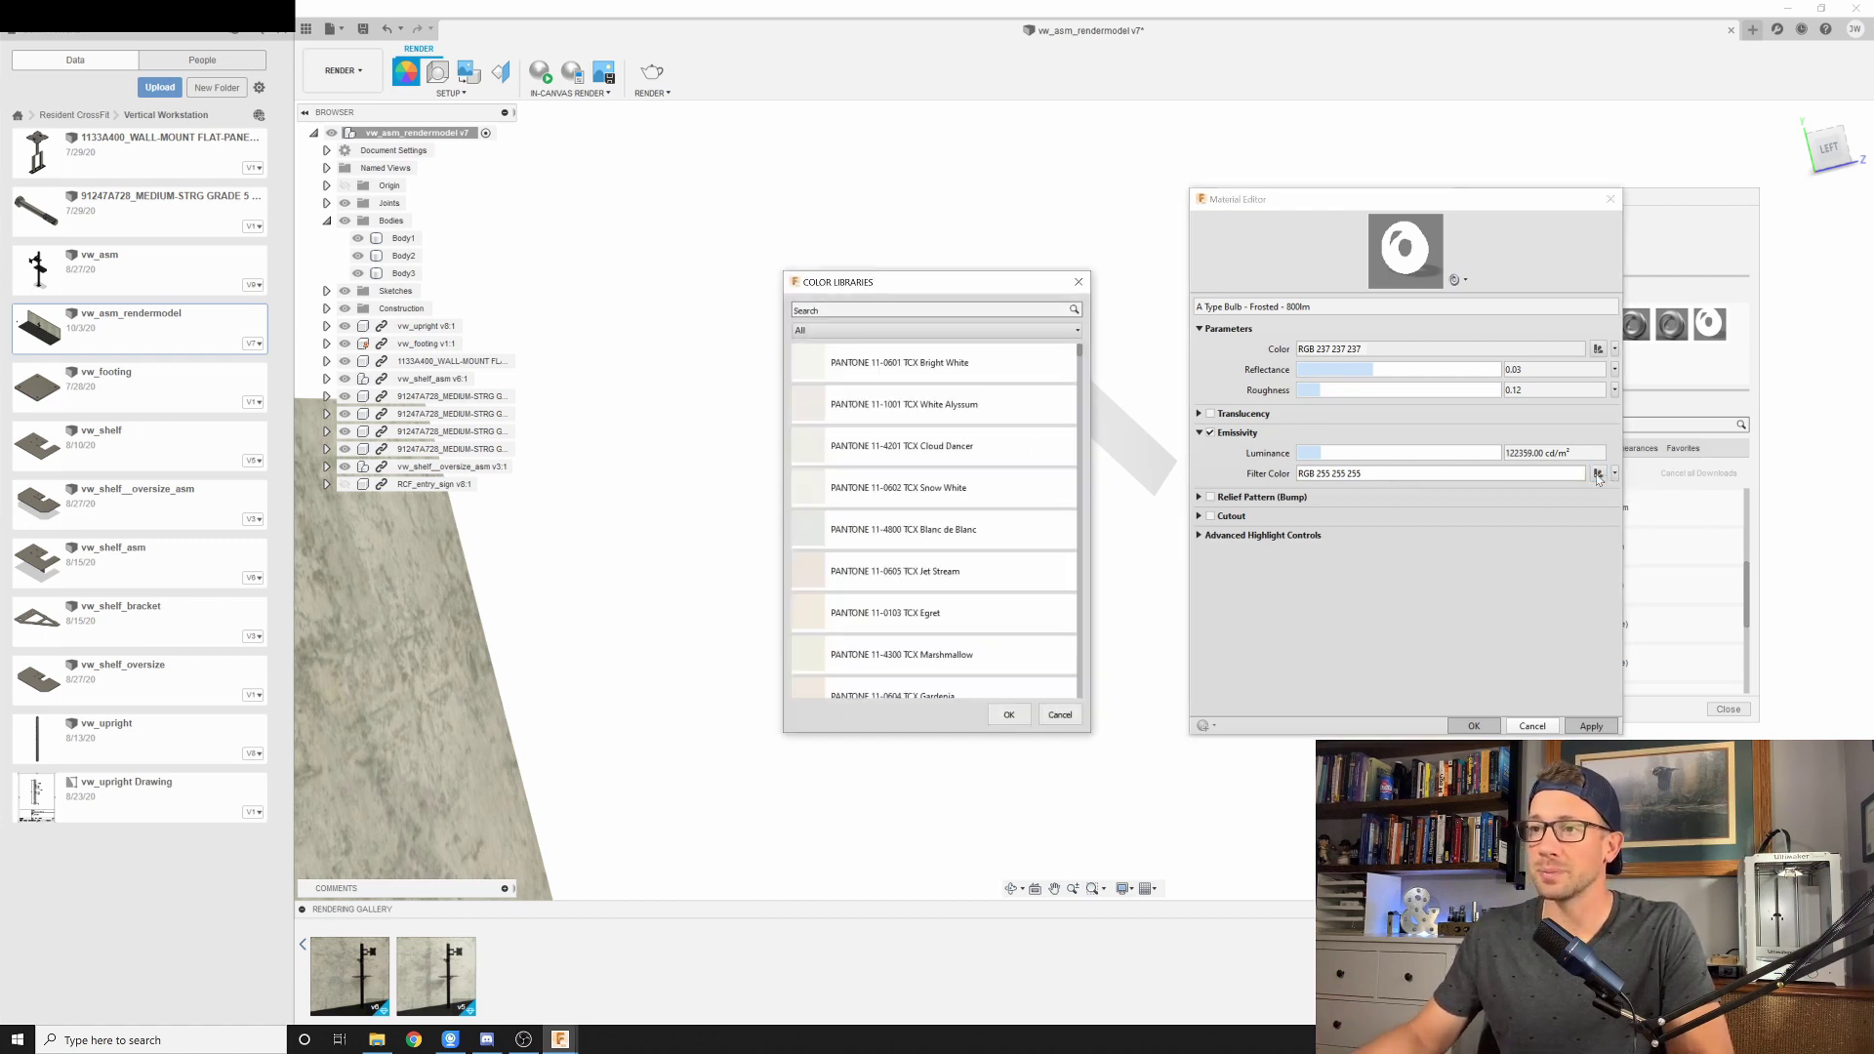
pyautogui.scroll(-5, 986, 481)
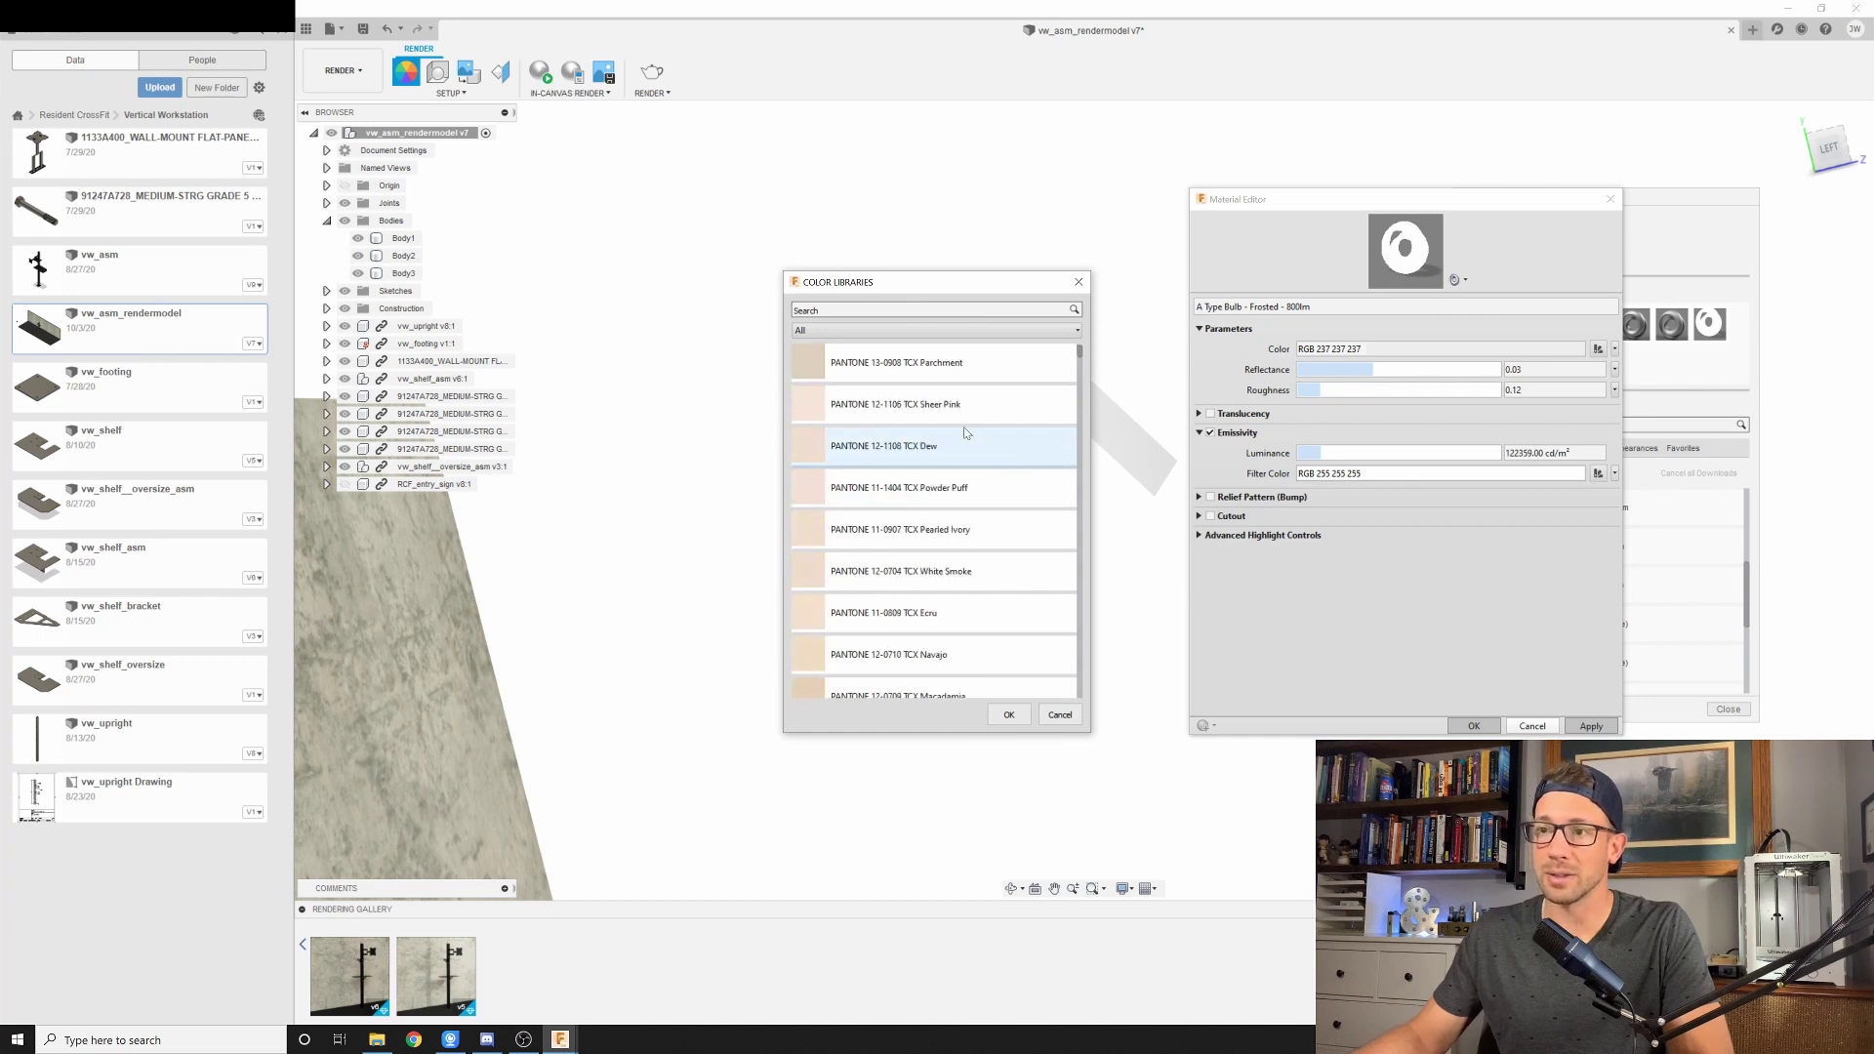
pyautogui.moveTo(1080, 383); pyautogui.dragTo(1077, 527)
pyautogui.click(1058, 714)
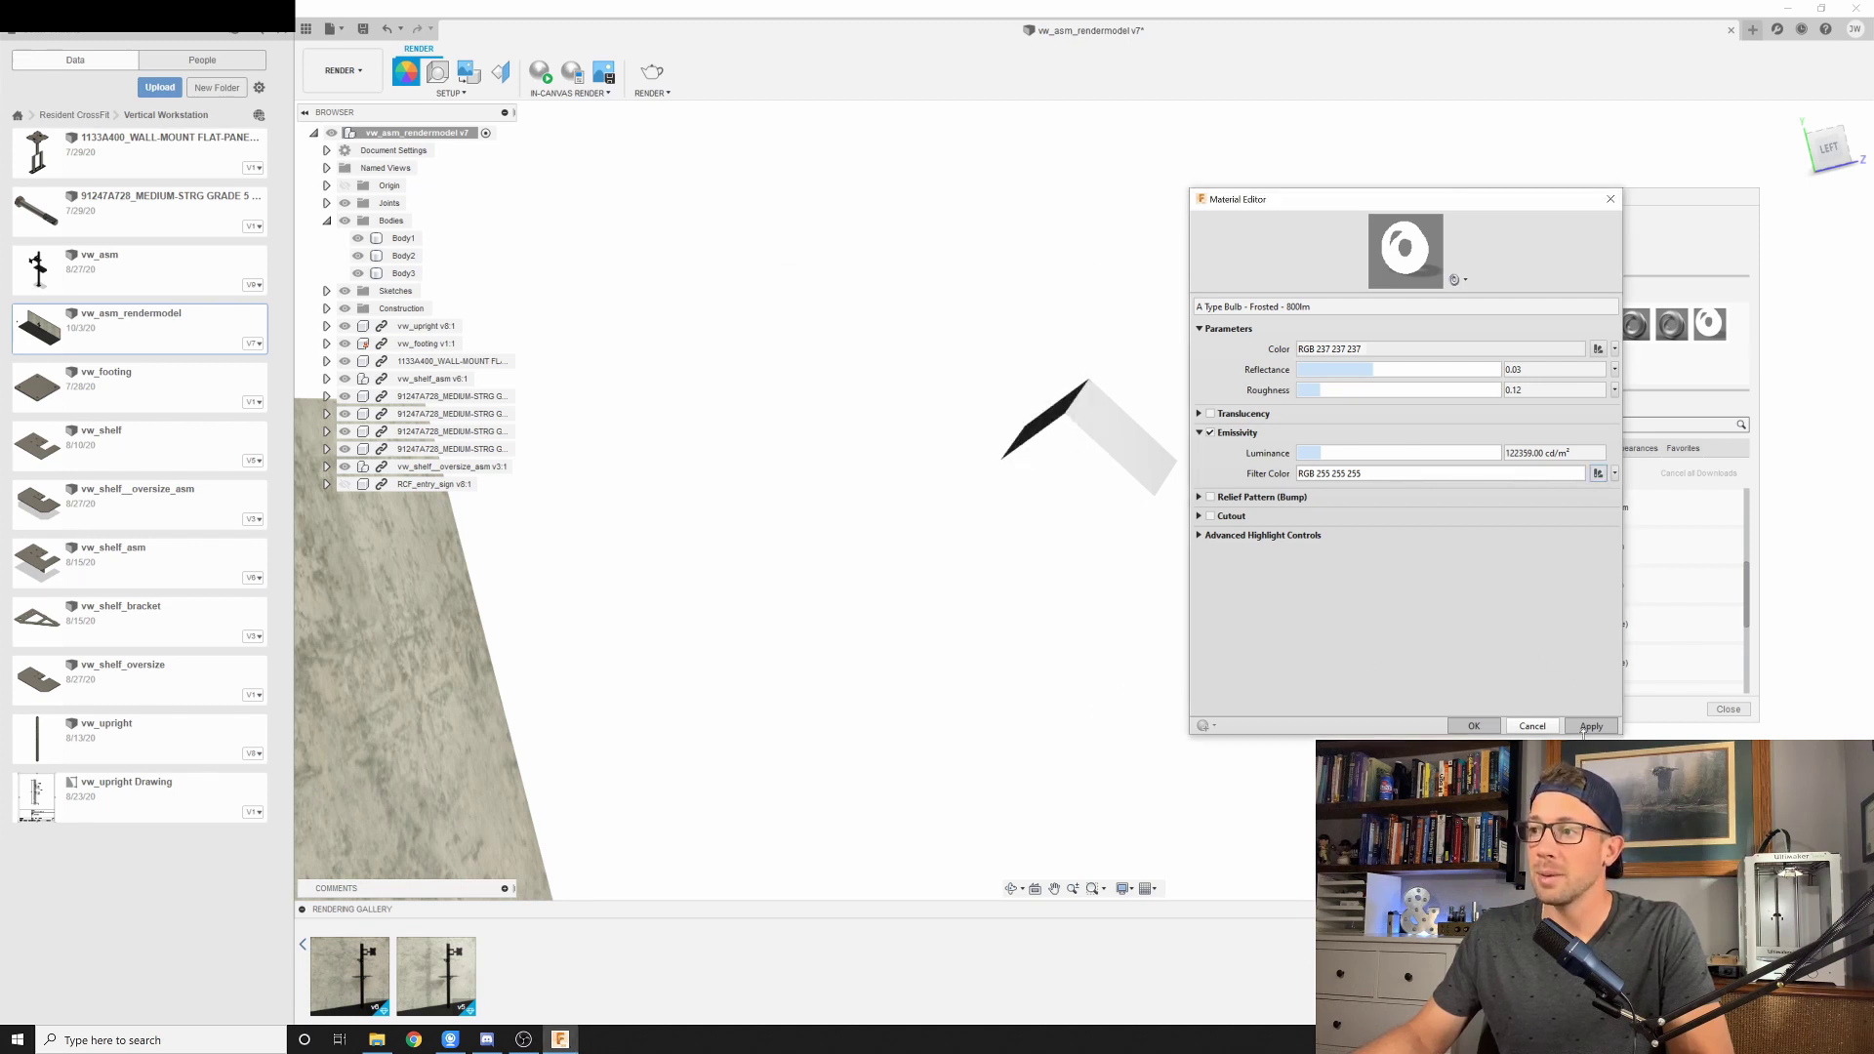
pyautogui.click(1533, 726)
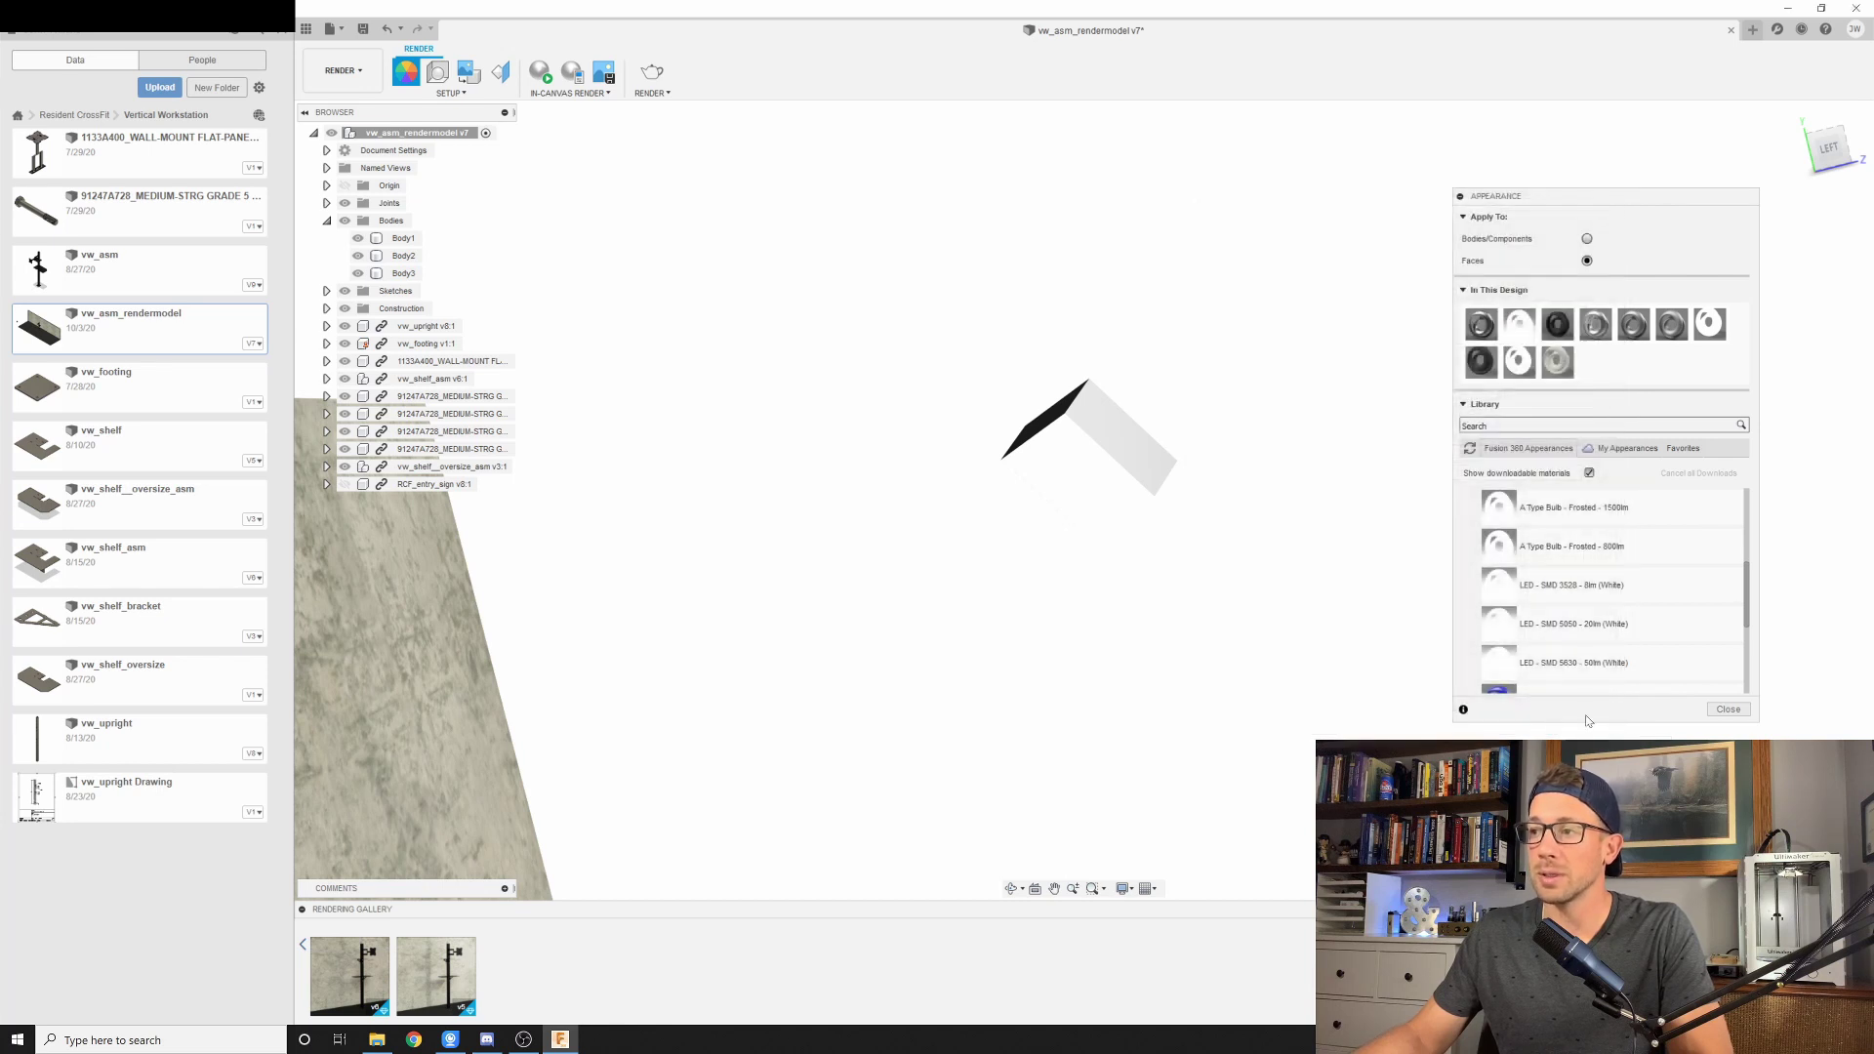
# Close the Appearance panel and orbit the view to face the concrete wall
pyautogui.click(1073, 454)
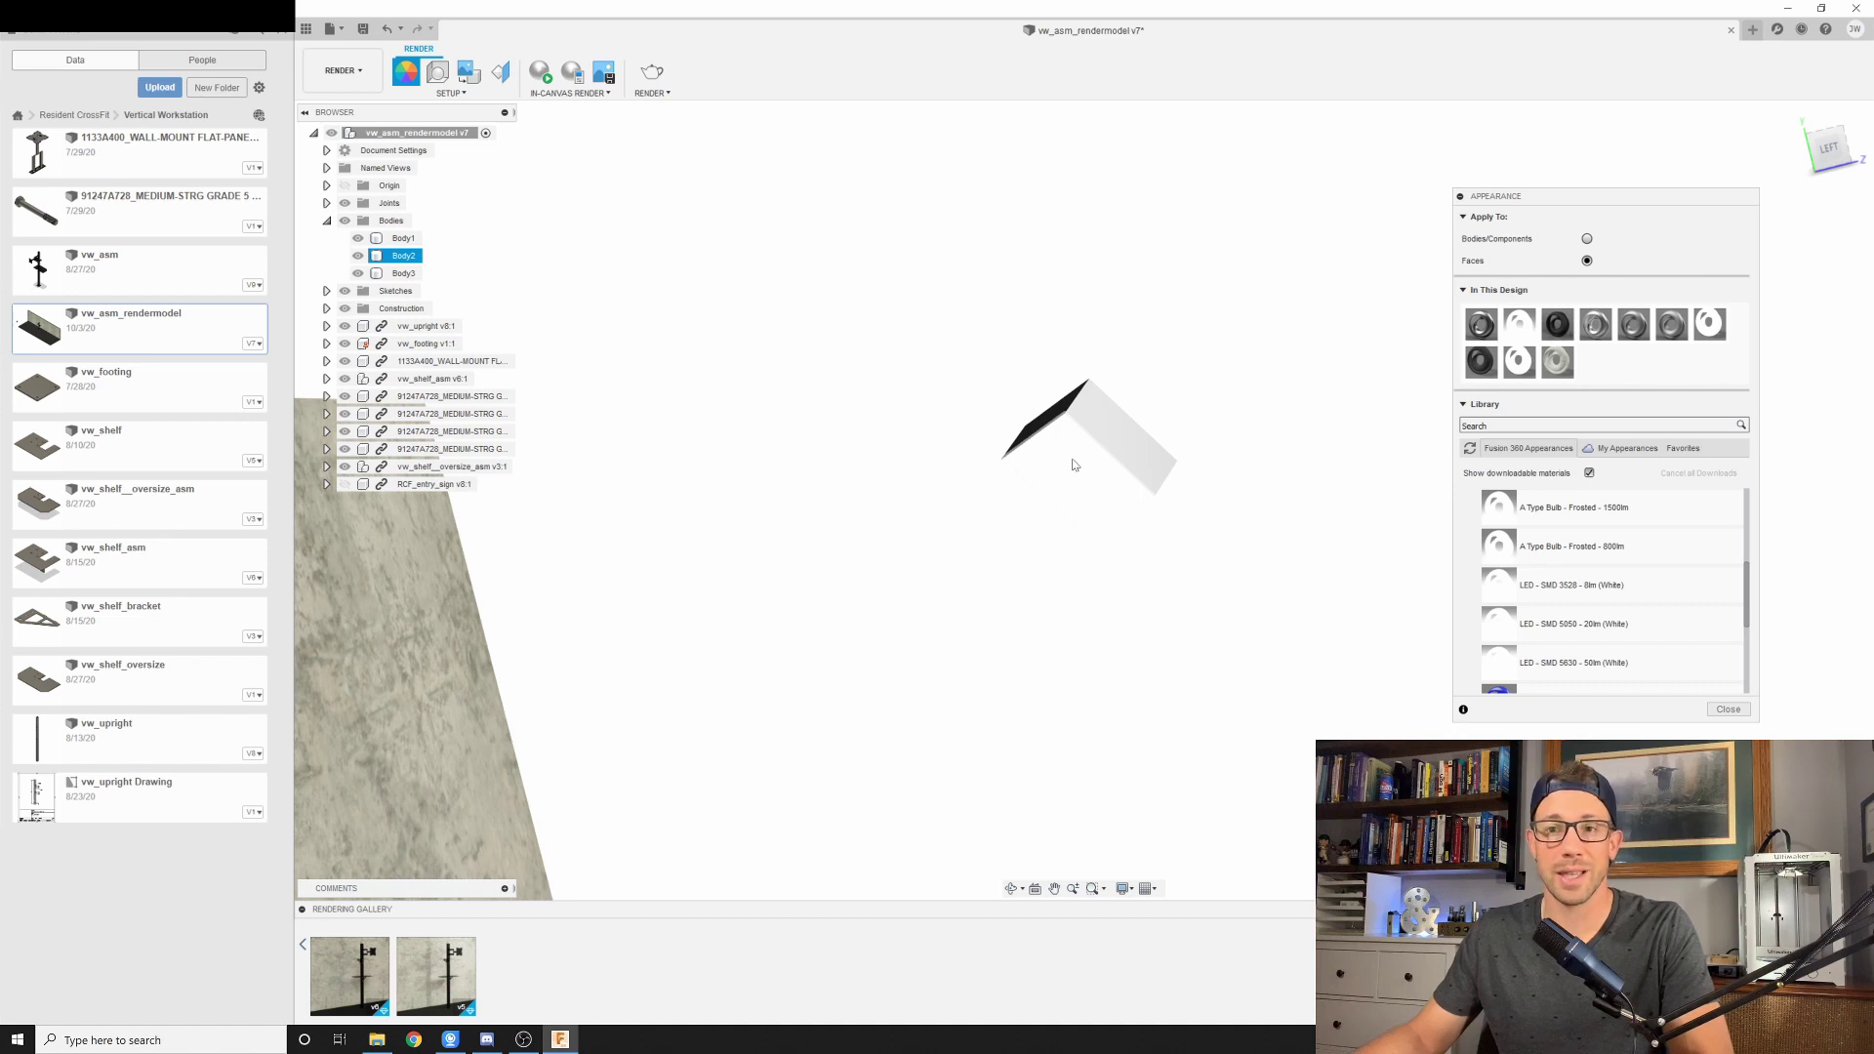
pyautogui.click(1040, 471)
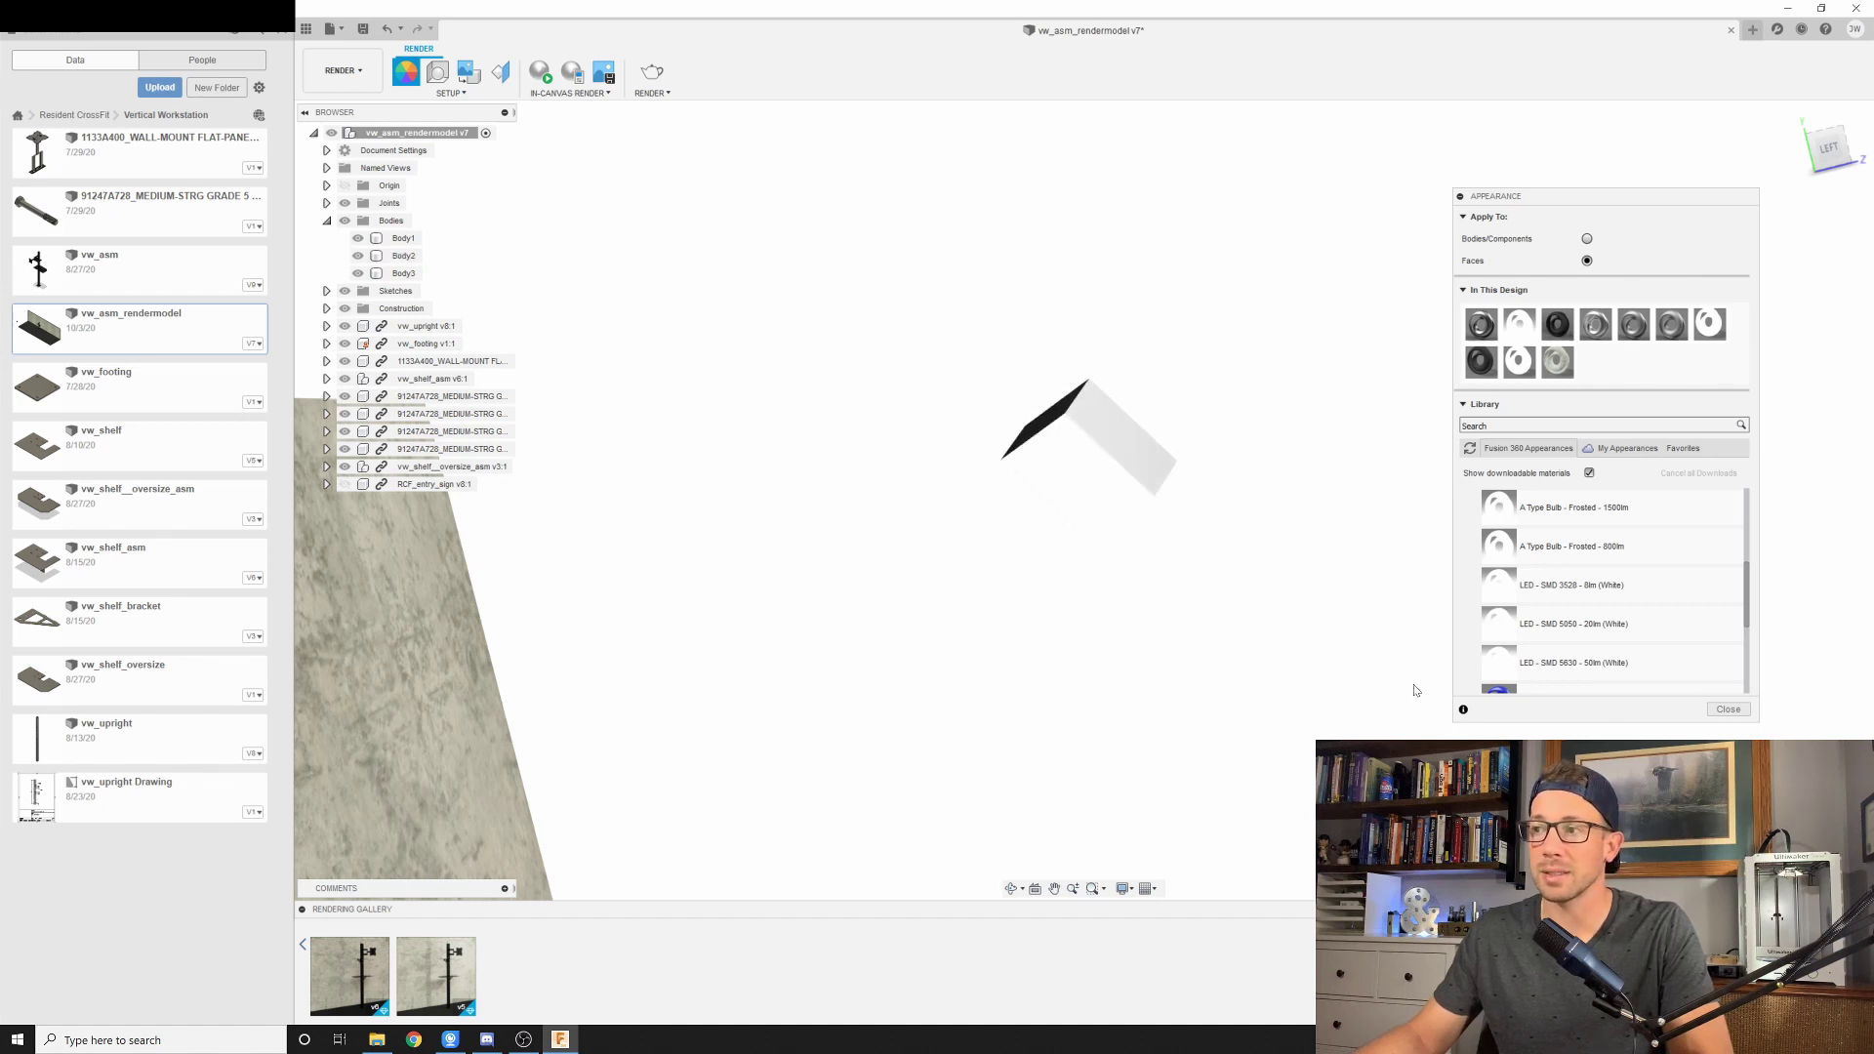
pyautogui.click(1746, 716)
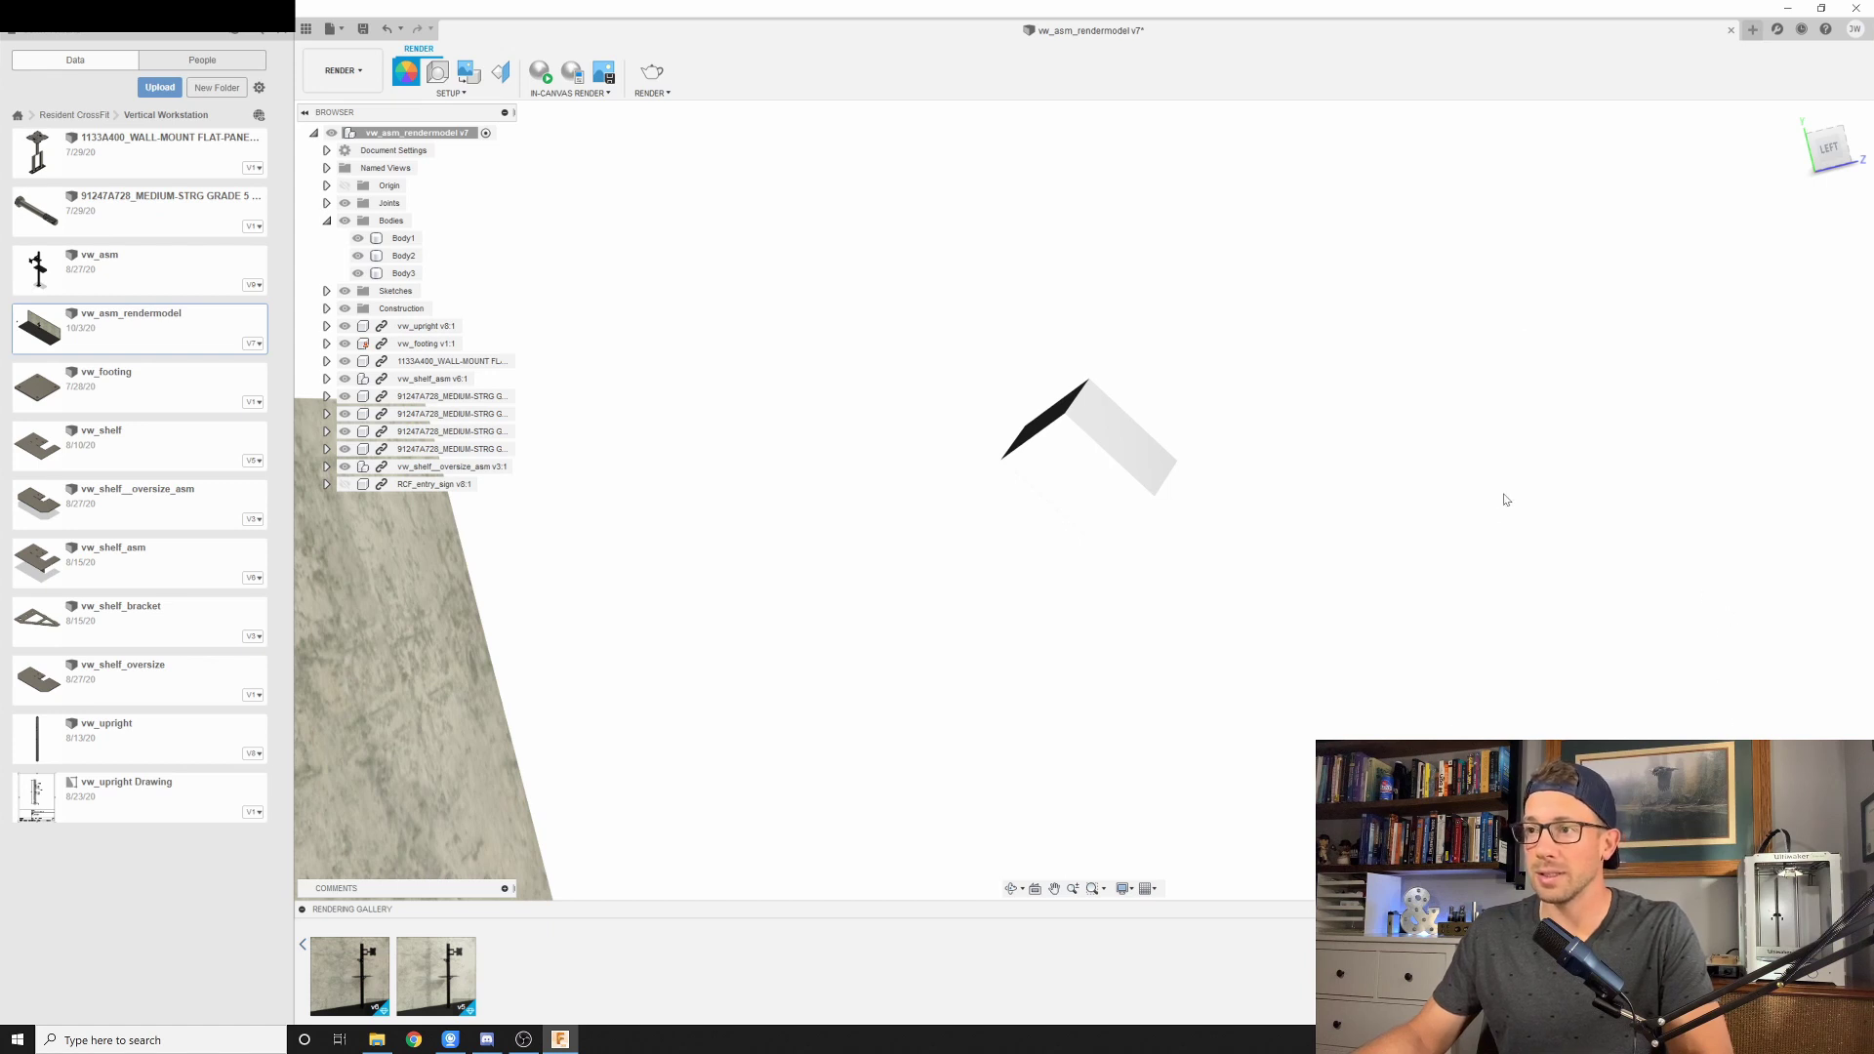
pyautogui.scroll(-10, 1303, 537)
pyautogui.keyDown('shift'); pyautogui.moveTo(1533, 615); pyautogui.dragTo(1493, 605, button='middle'); pyautogui.keyUp('shift')
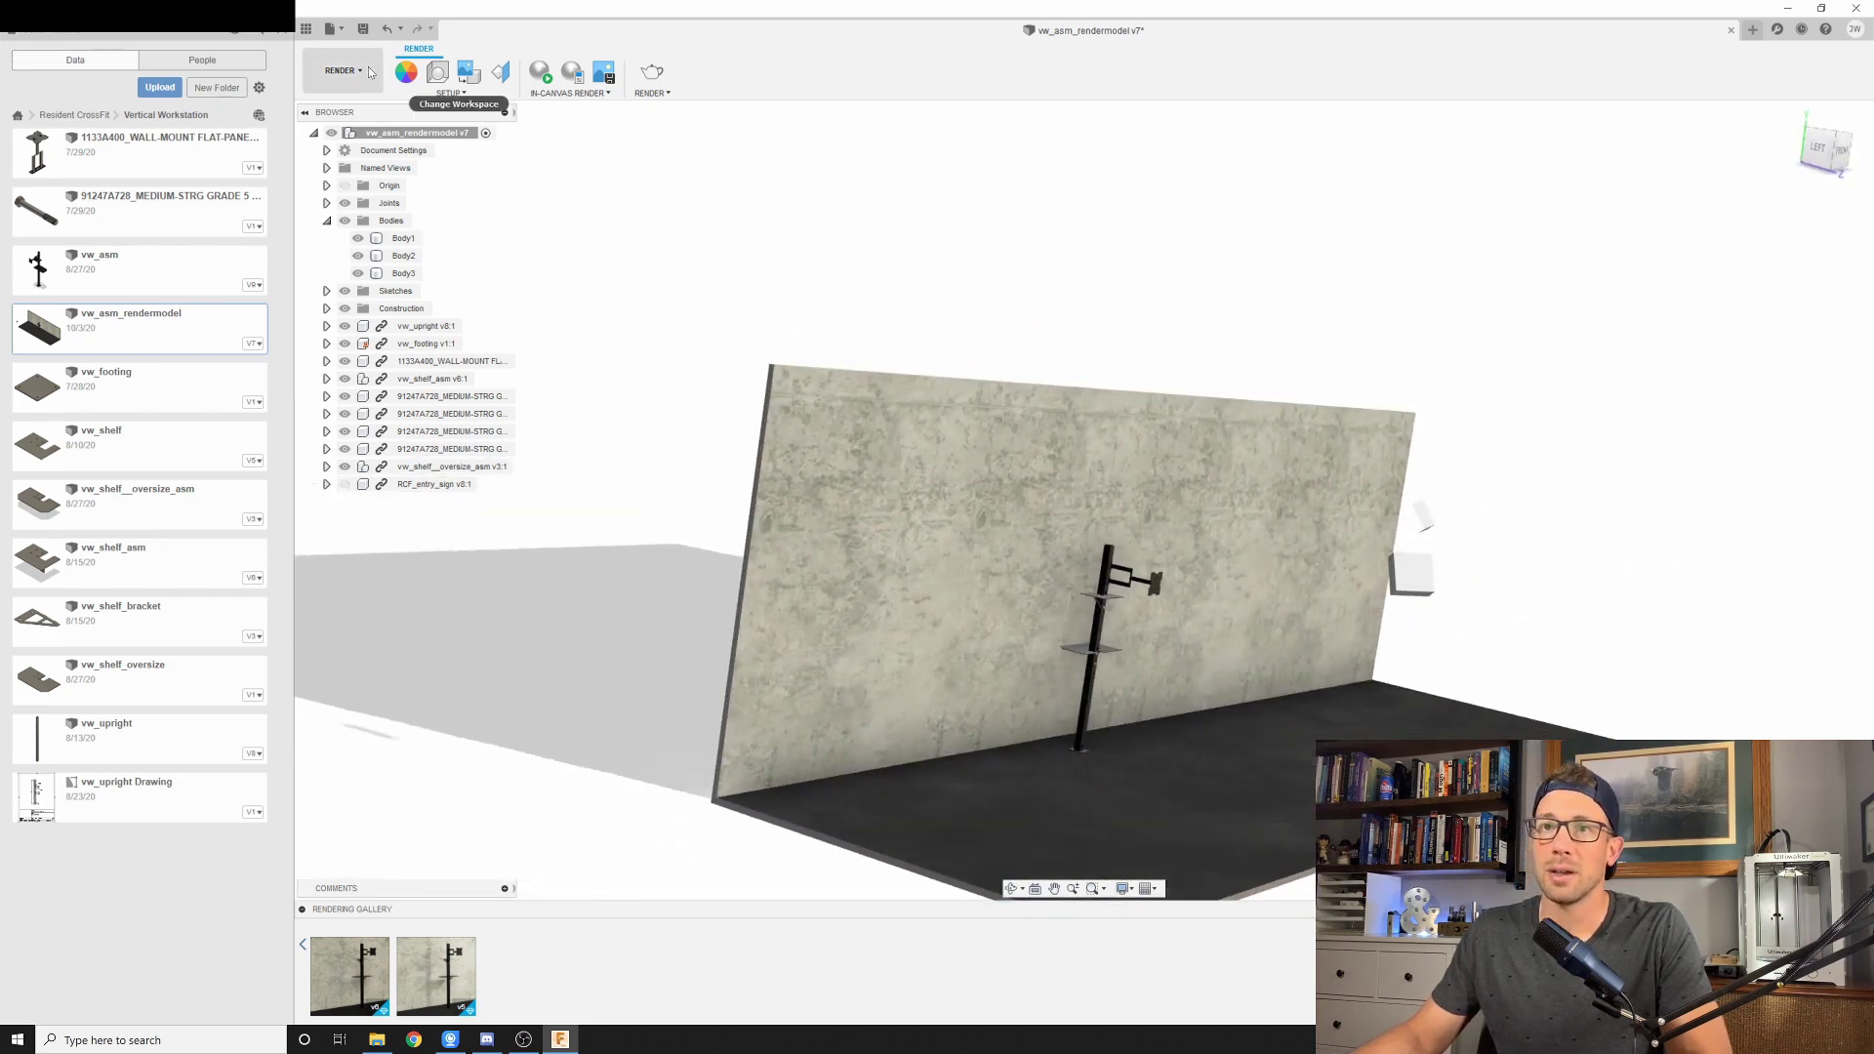
# Switch to the Design workspace and tilt the view around the wall
pyautogui.click(341, 71)
pyautogui.click(343, 107)
pyautogui.click(1318, 602)
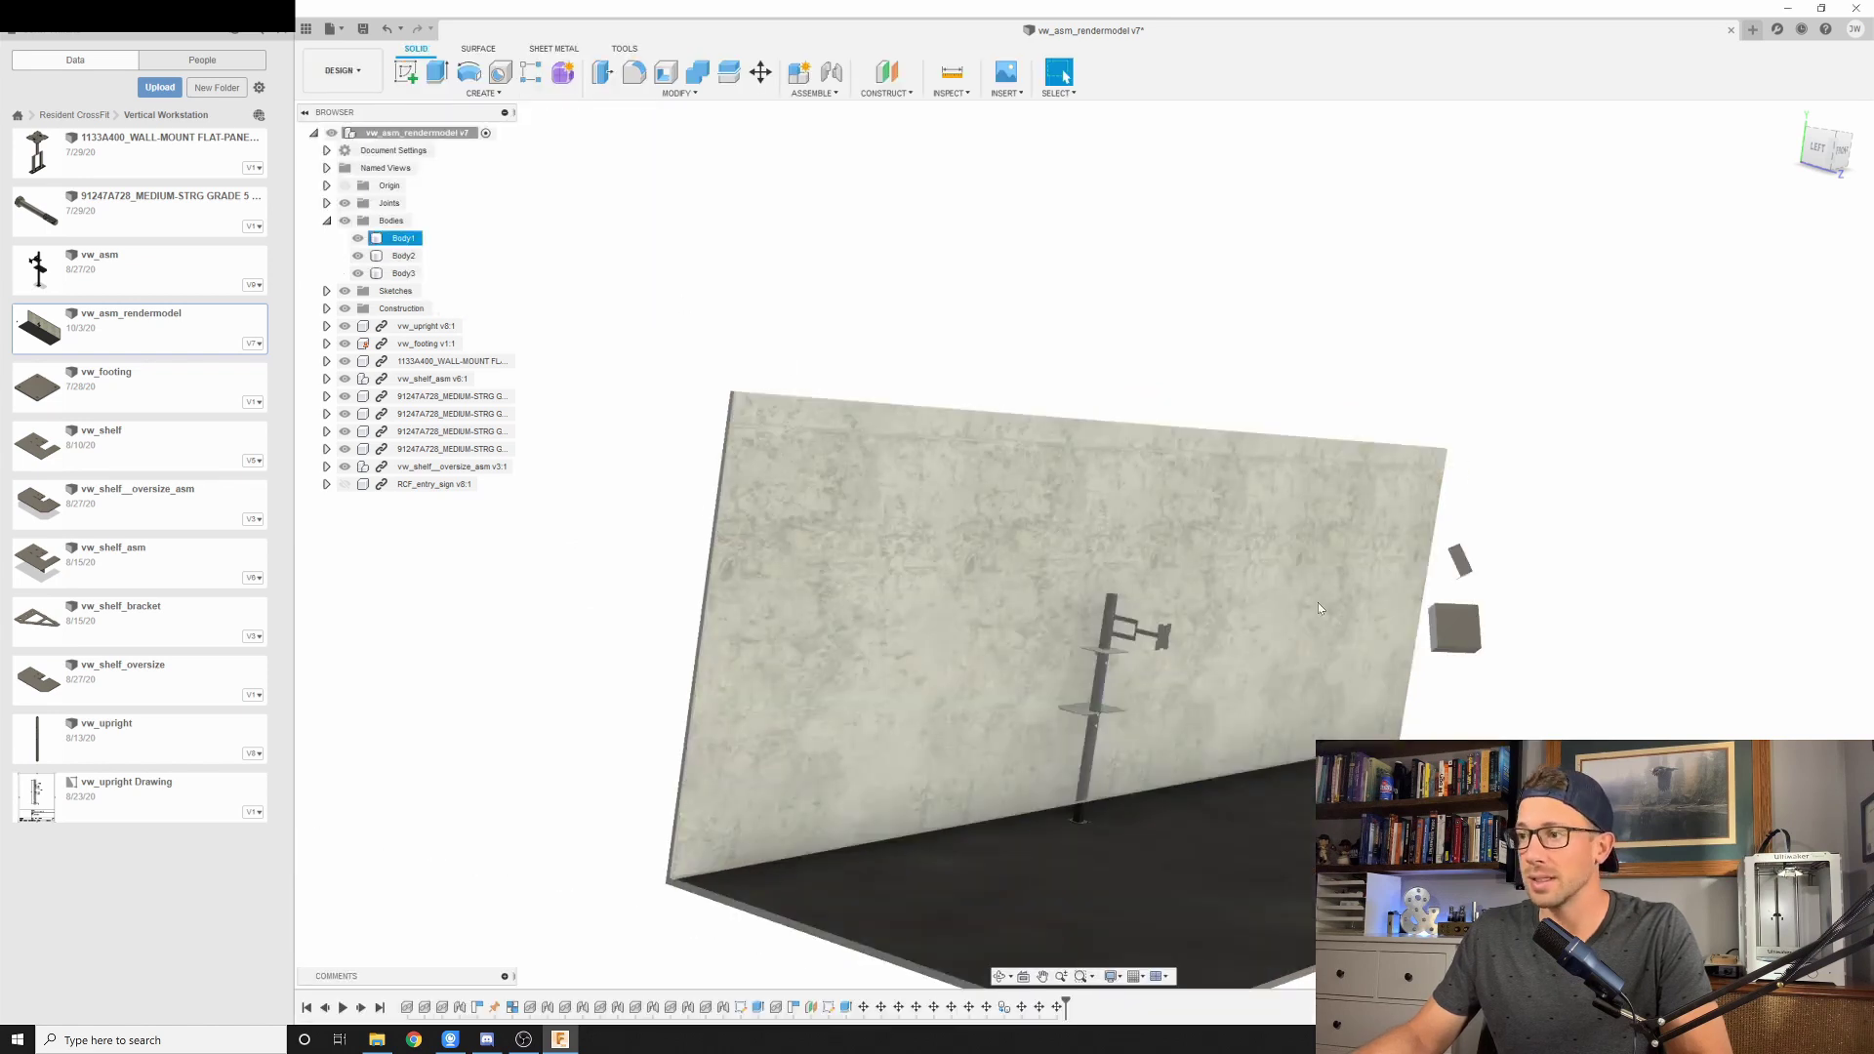
pyautogui.keyDown('shift'); pyautogui.moveTo(1318, 602); pyautogui.dragTo(1322, 596, button='middle'); pyautogui.keyUp('shift')
pyautogui.click(606, 329)
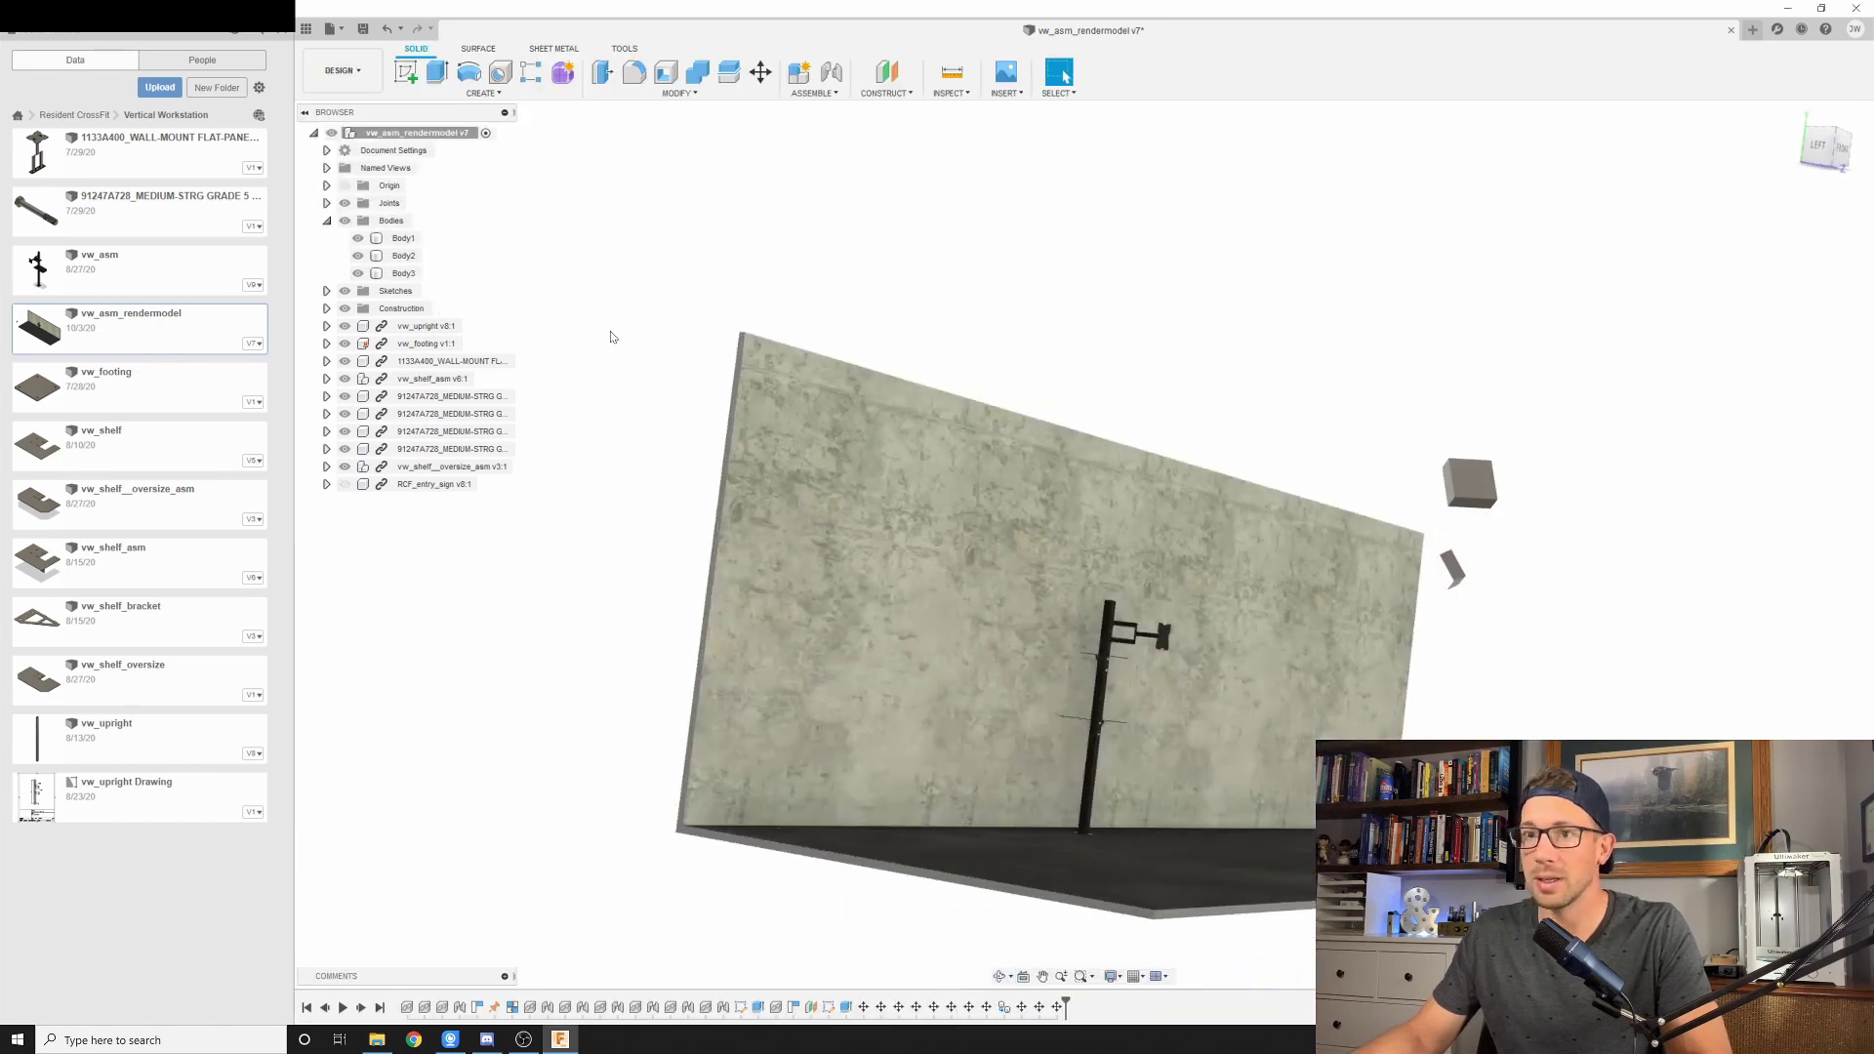
# Start Move/Copy on Body2, inspect the light panel's placement, then cancel to leave it in place
pyautogui.click(401, 256)
pyautogui.rightClick(401, 257)
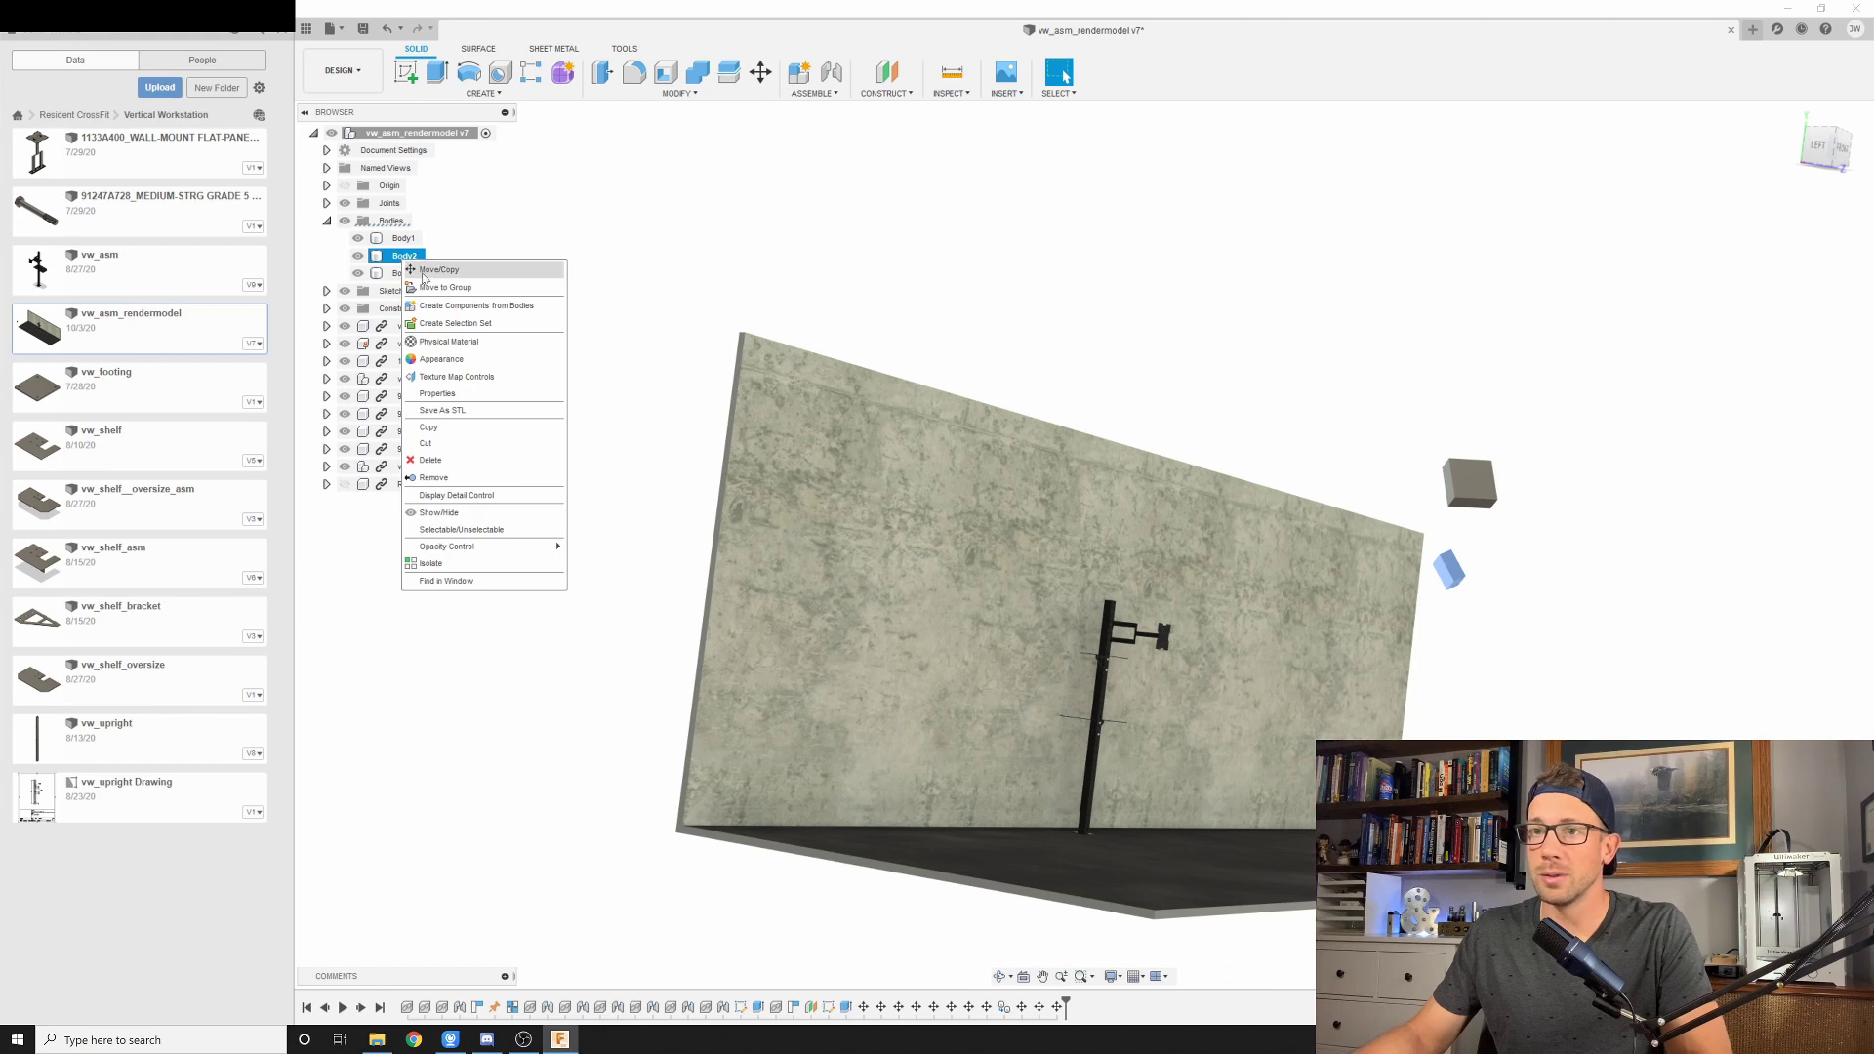
pyautogui.click(438, 270)
pyautogui.keyDown('shift'); pyautogui.moveTo(1144, 510); pyautogui.dragTo(1701, 640, button='middle'); pyautogui.keyUp('shift')
pyautogui.scroll(5, 1701, 640)
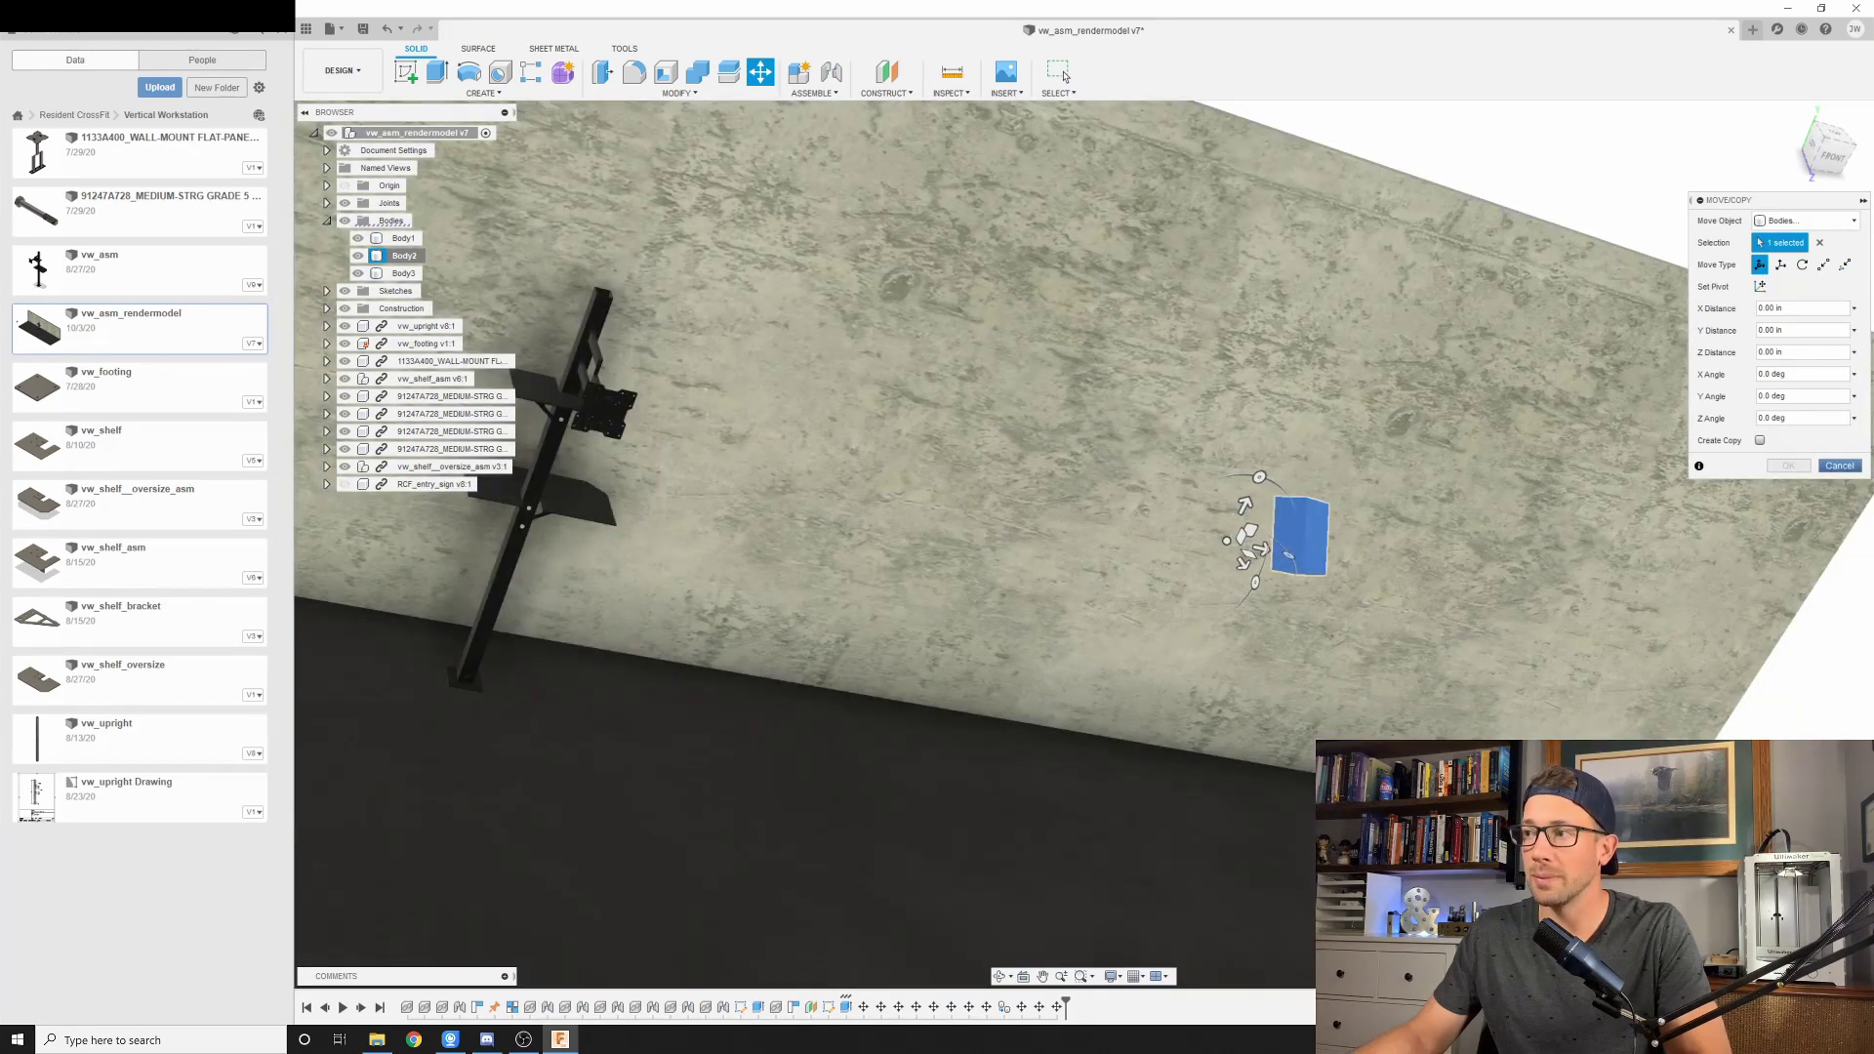
pyautogui.click(1838, 466)
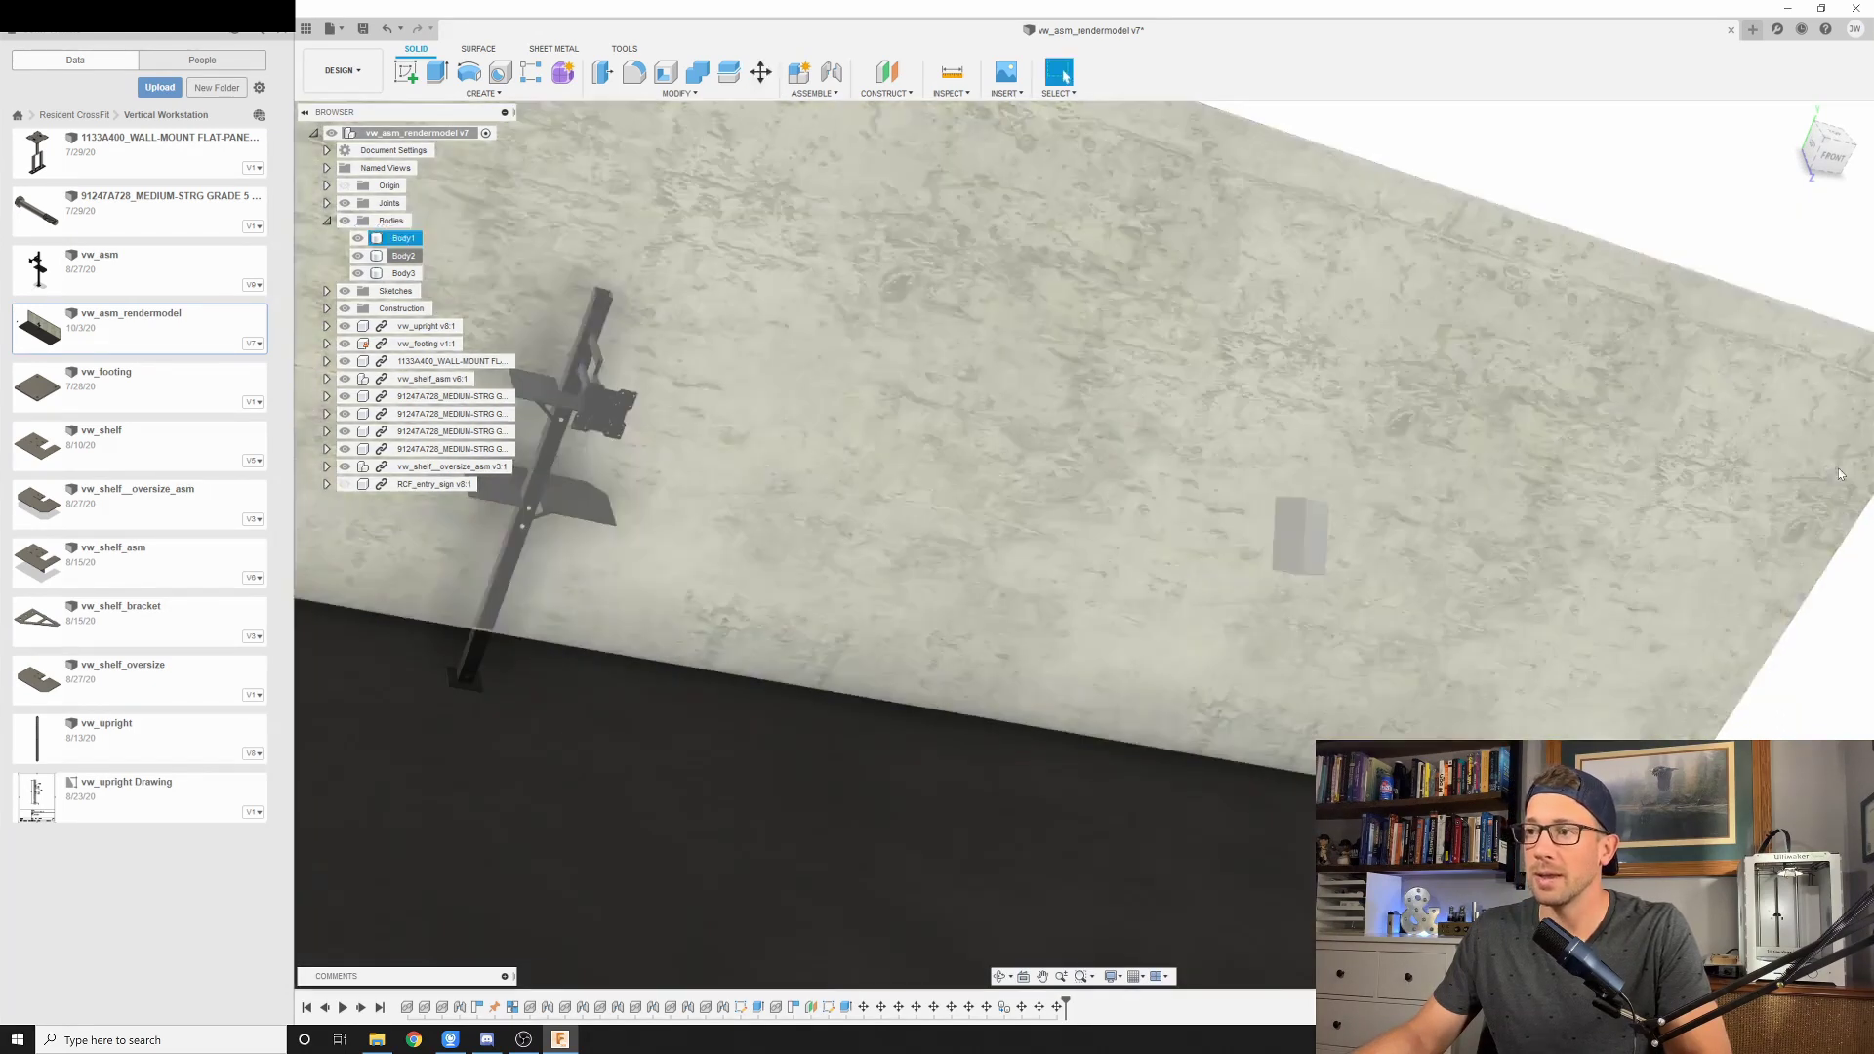
pyautogui.scroll(-5, 1444, 527)
pyautogui.keyDown('shift'); pyautogui.moveTo(1445, 527); pyautogui.dragTo(1256, 687, button='middle'); pyautogui.keyUp('shift')
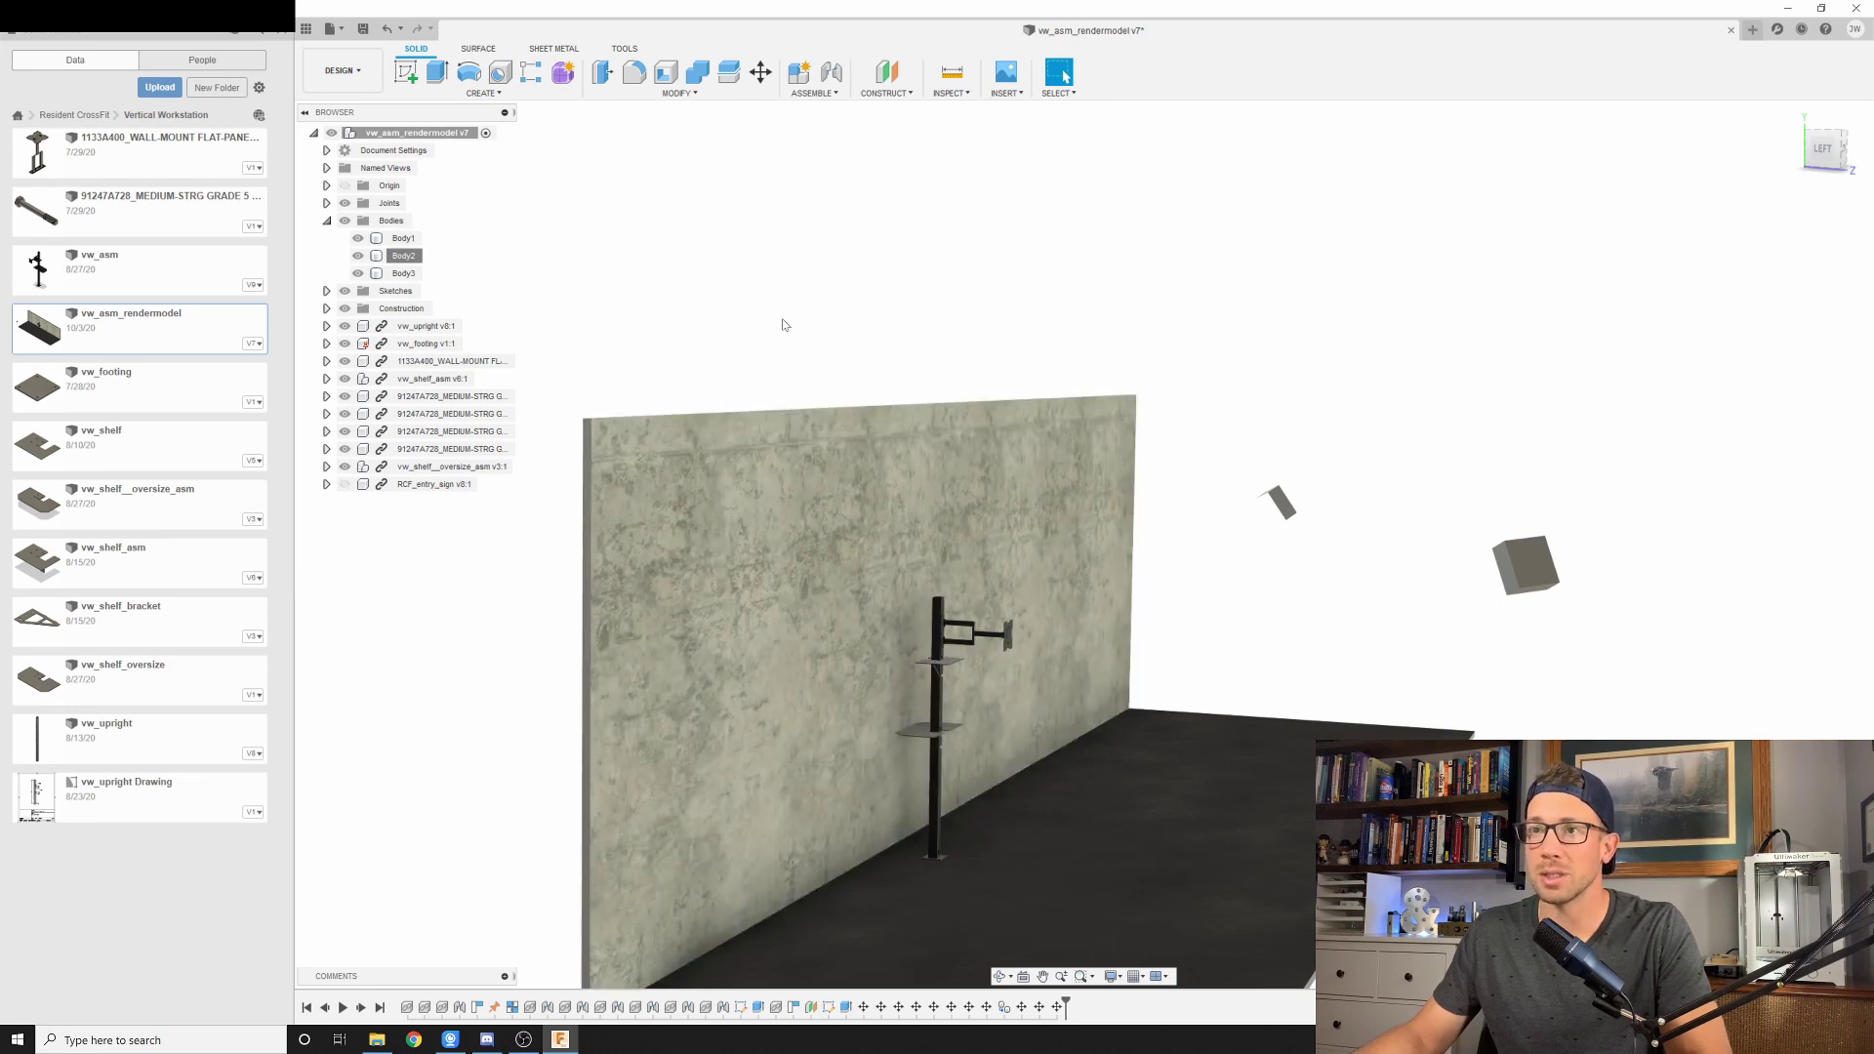
pyautogui.keyDown('shift'); pyautogui.moveTo(630, 284); pyautogui.dragTo(775, 434, button='middle'); pyautogui.keyUp('shift')
pyautogui.scroll(3, 693, 501)
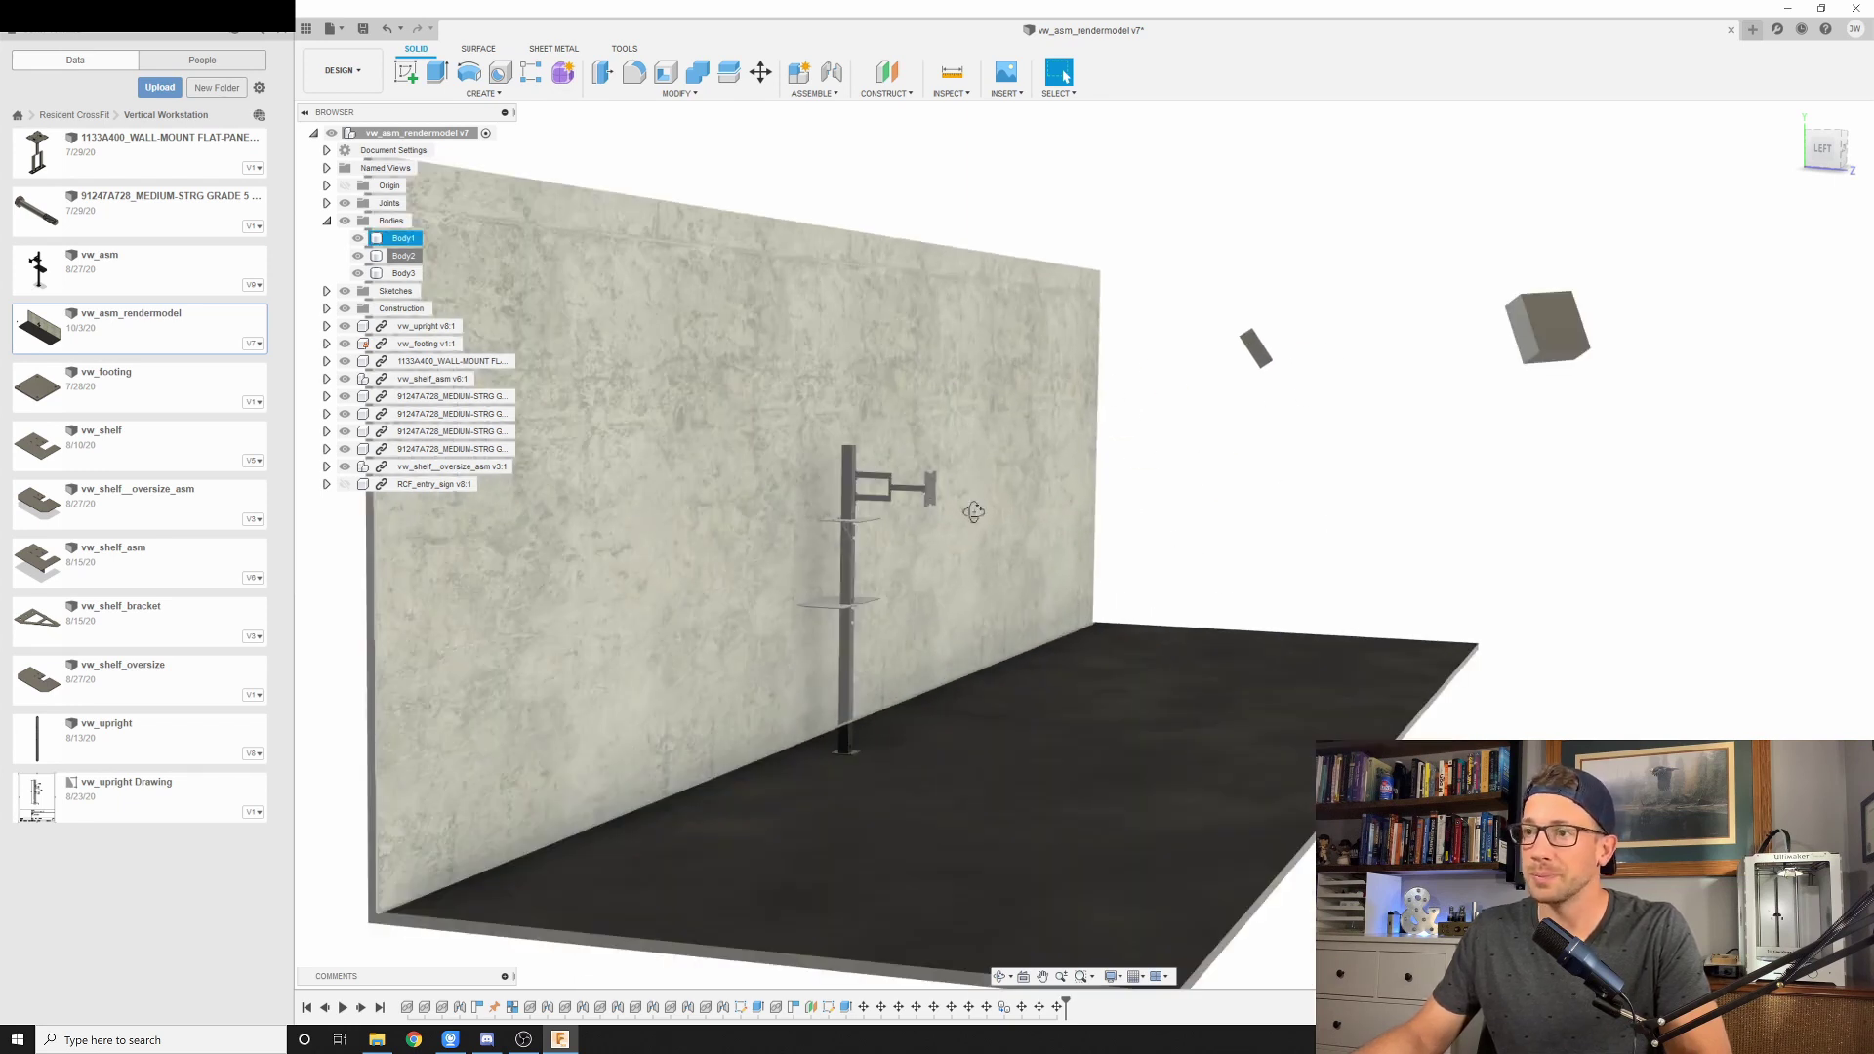
pyautogui.keyDown('shift'); pyautogui.moveTo(693, 501); pyautogui.dragTo(935, 498, button='middle'); pyautogui.keyUp('shift')
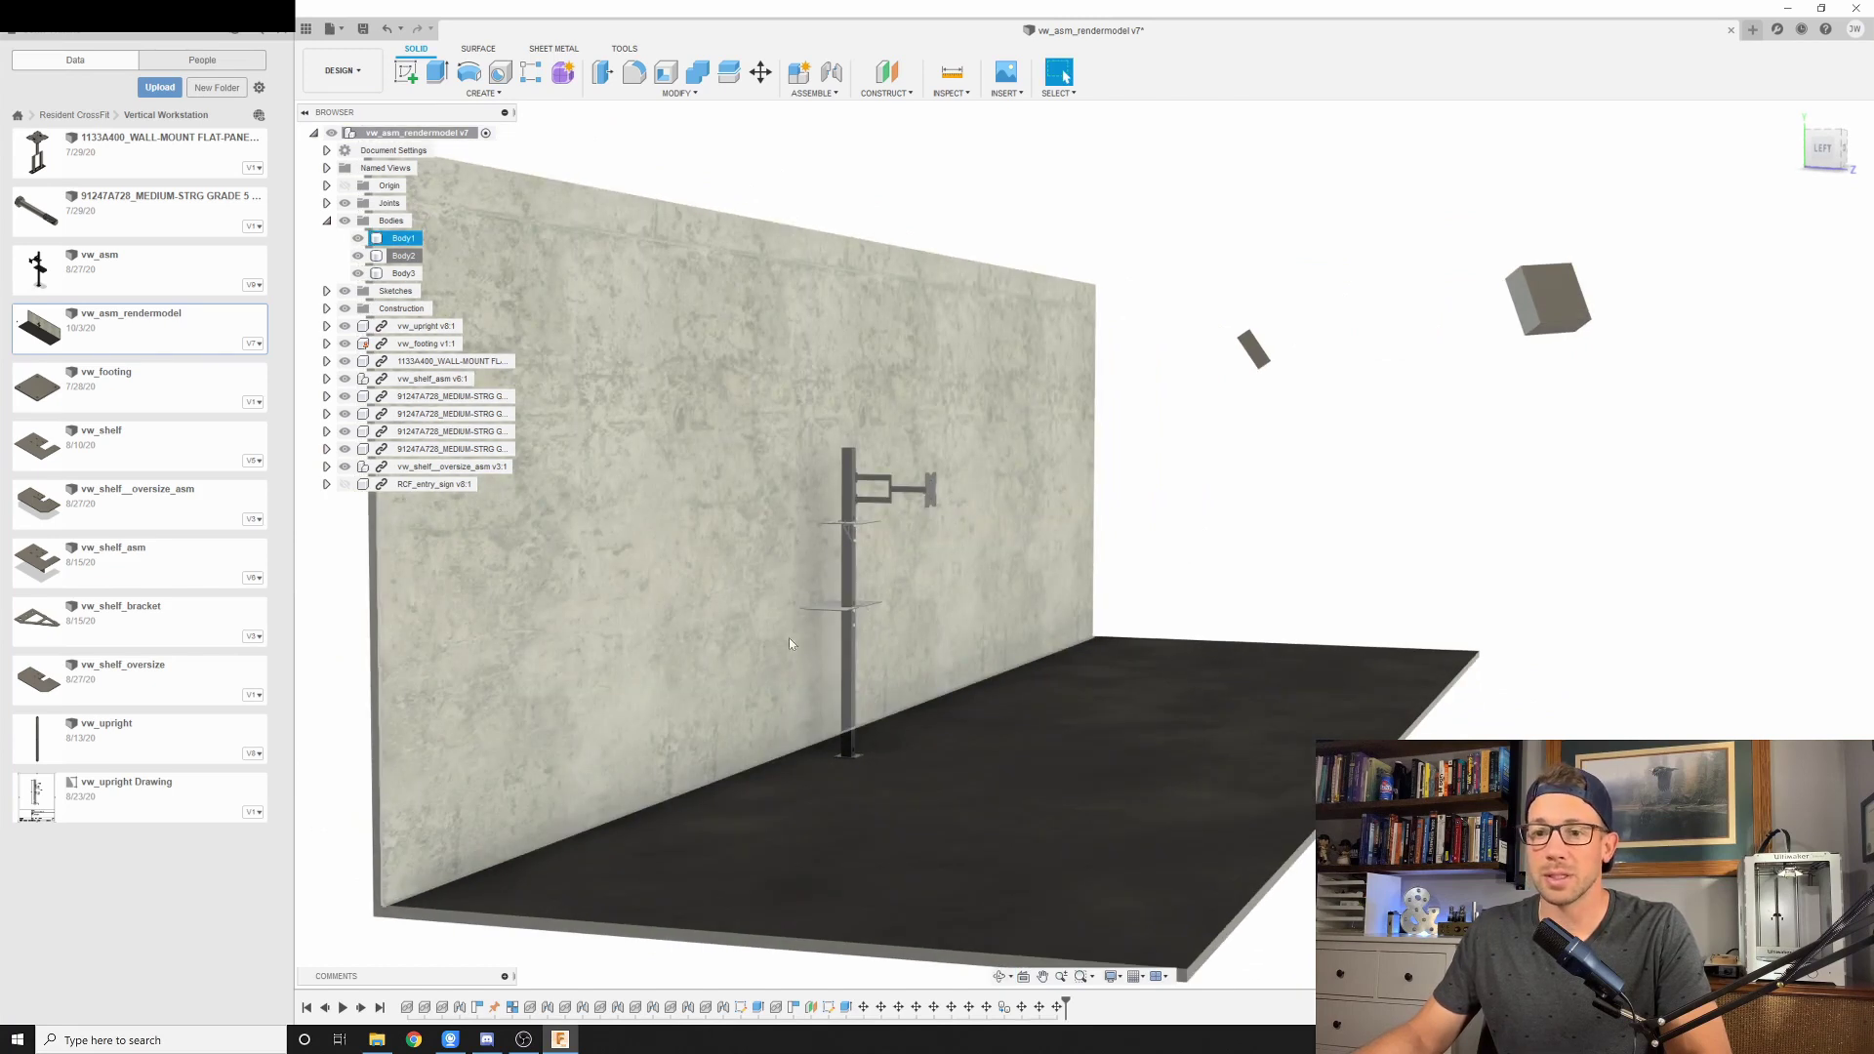
# Switch back to the Render workspace
pyautogui.click(374, 76)
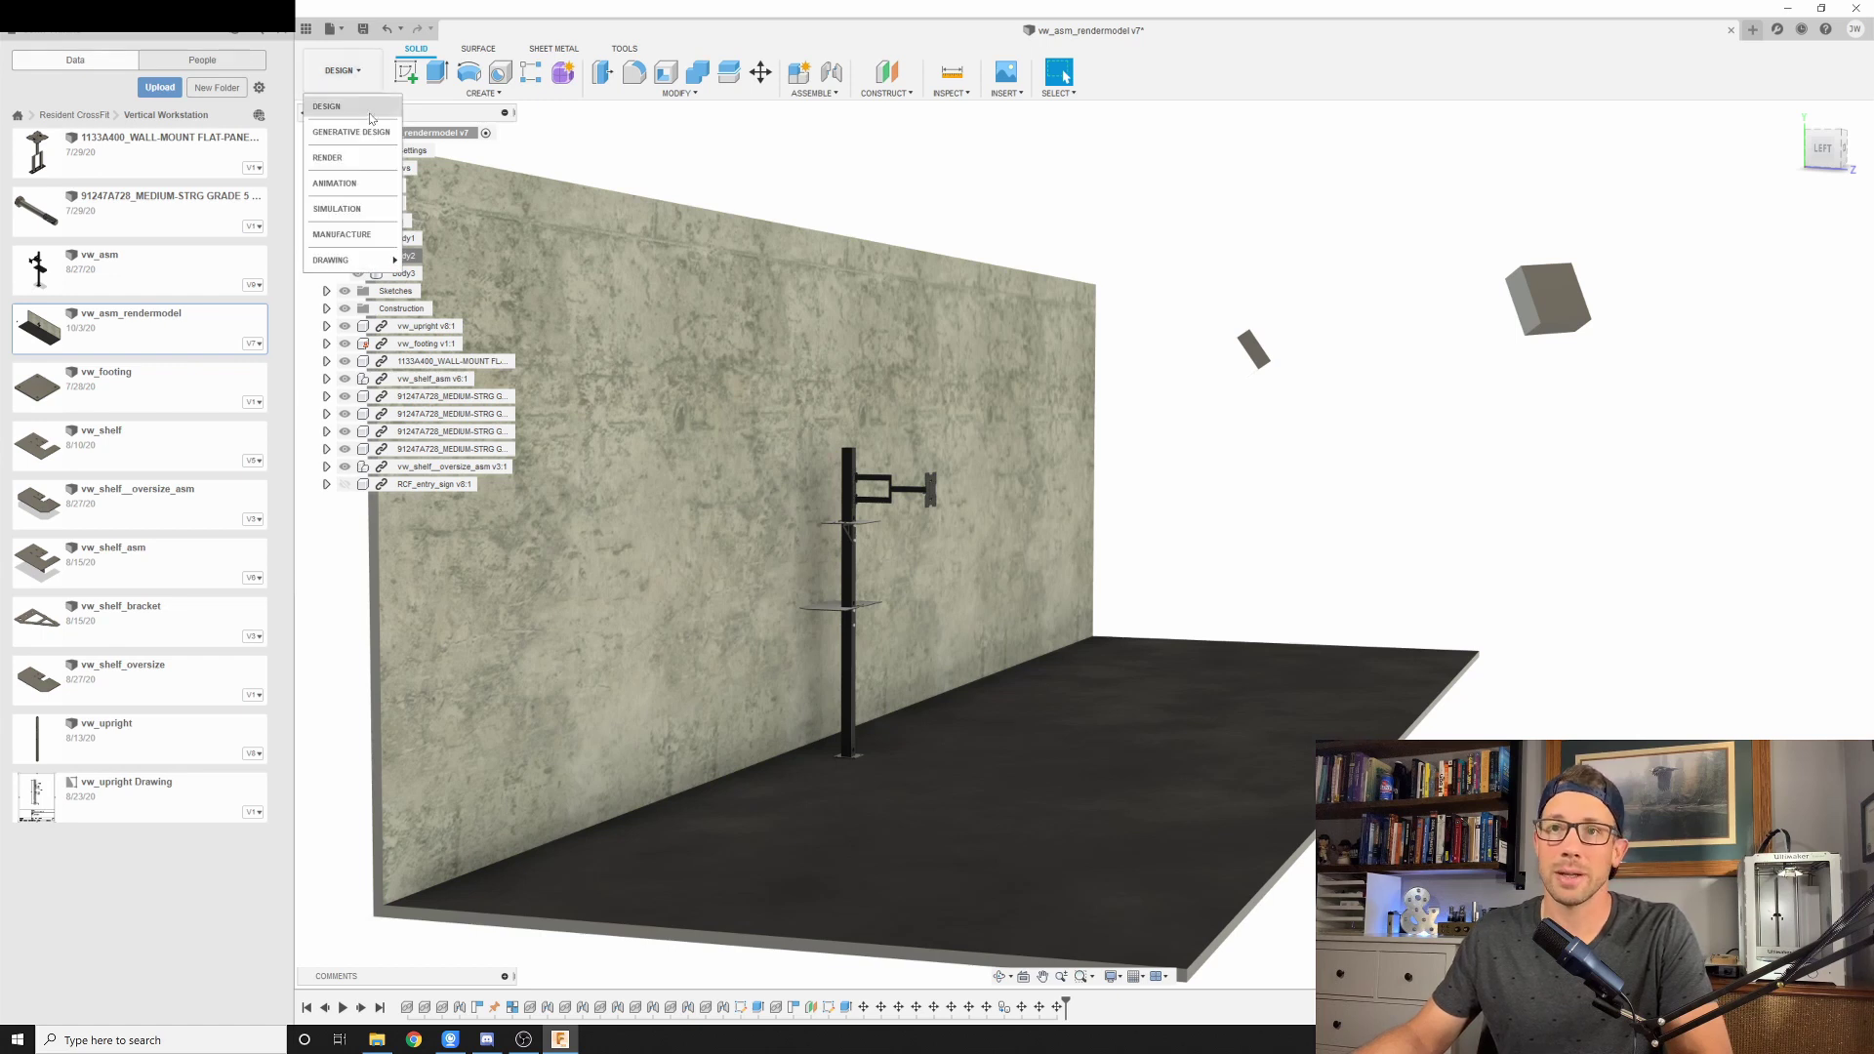
pyautogui.click(328, 157)
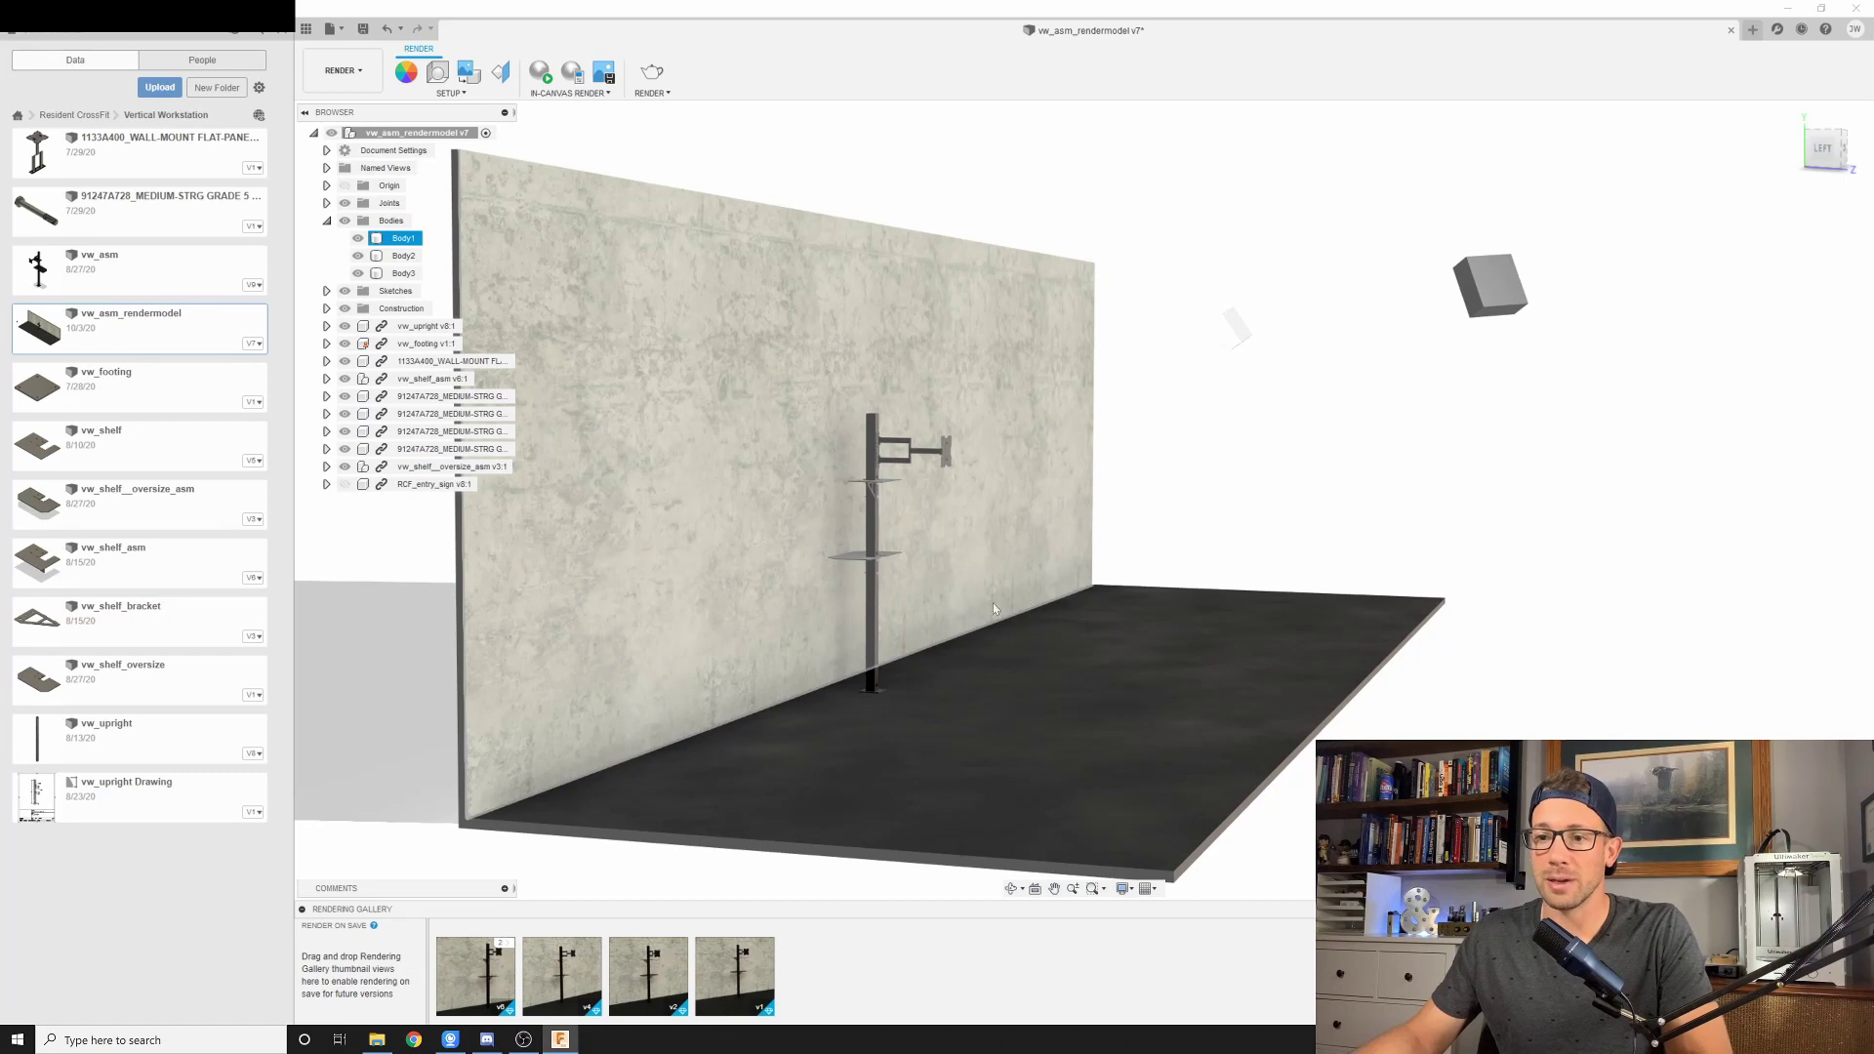
pyautogui.moveTo(507, 947)
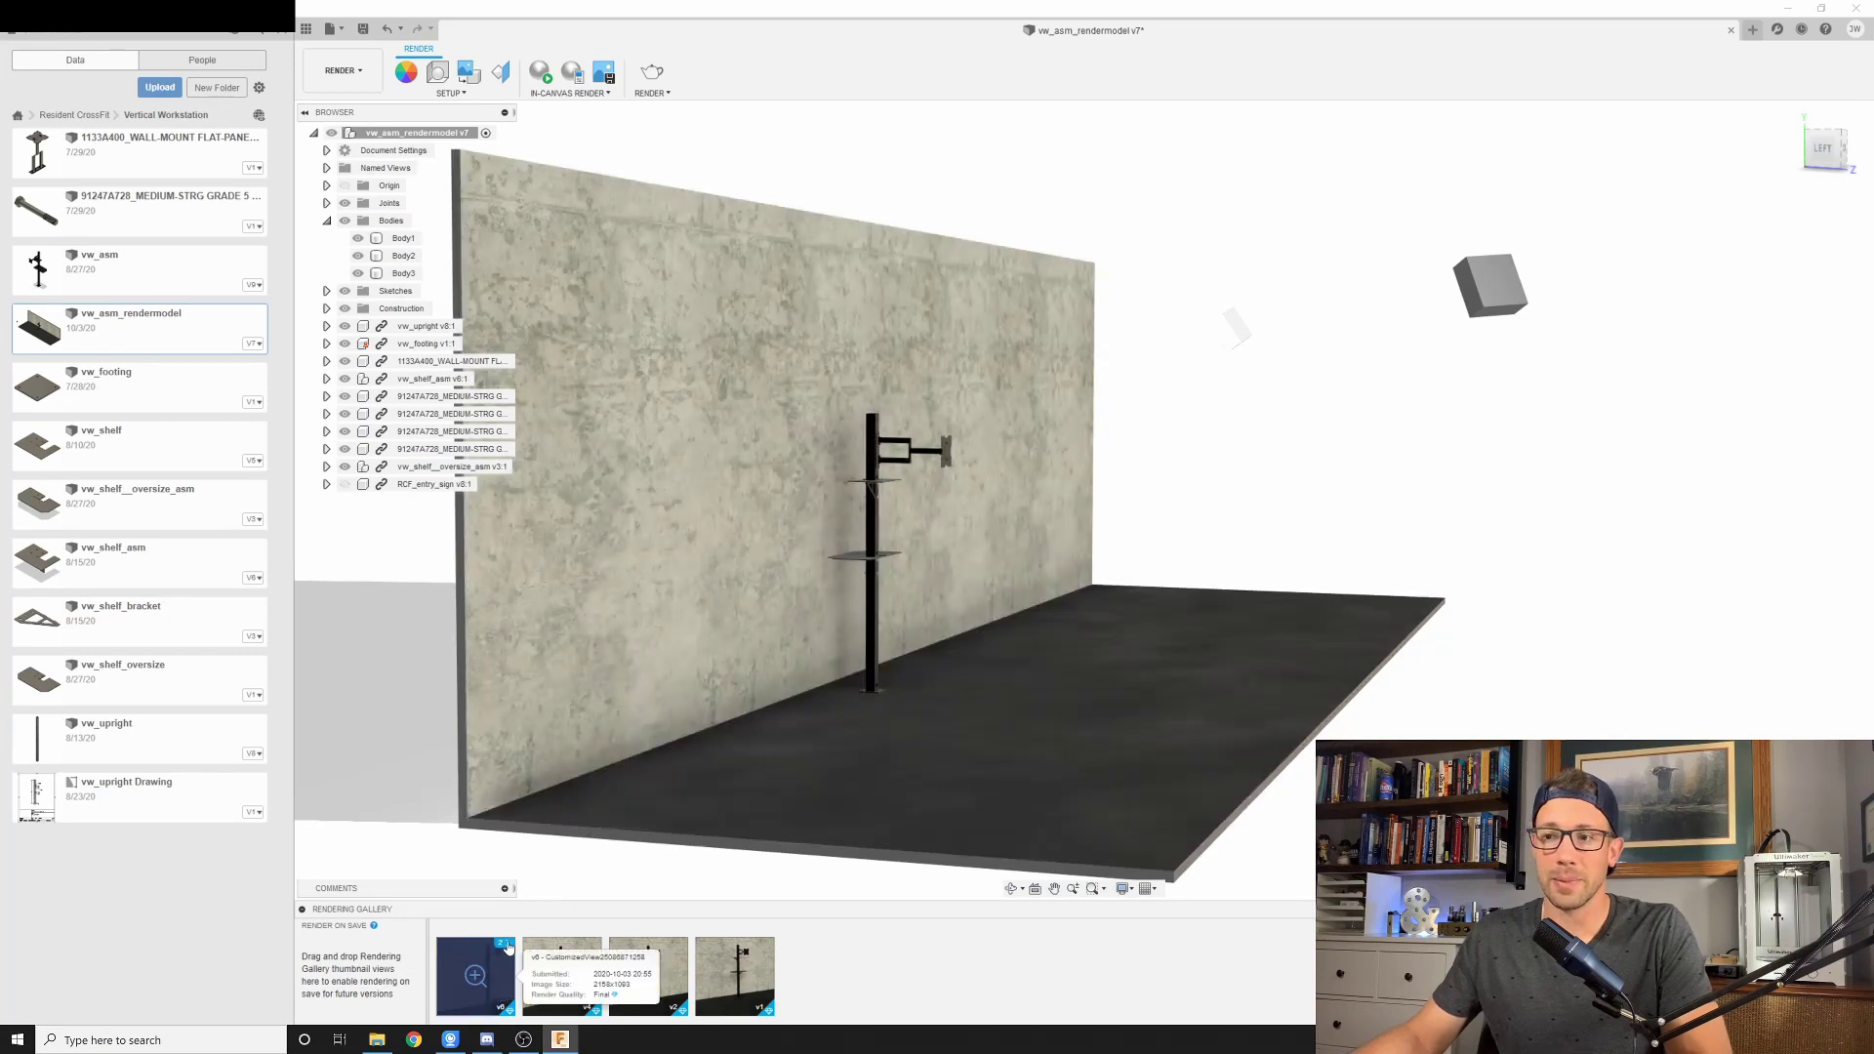
pyautogui.moveTo(1284, 611)
pyautogui.keyDown('shift'); pyautogui.mouseDown(button='middle')
pyautogui.moveTo(1330, 611)
pyautogui.moveTo(1314, 597)
pyautogui.mouseUp(button='middle'); pyautogui.keyUp('shift')
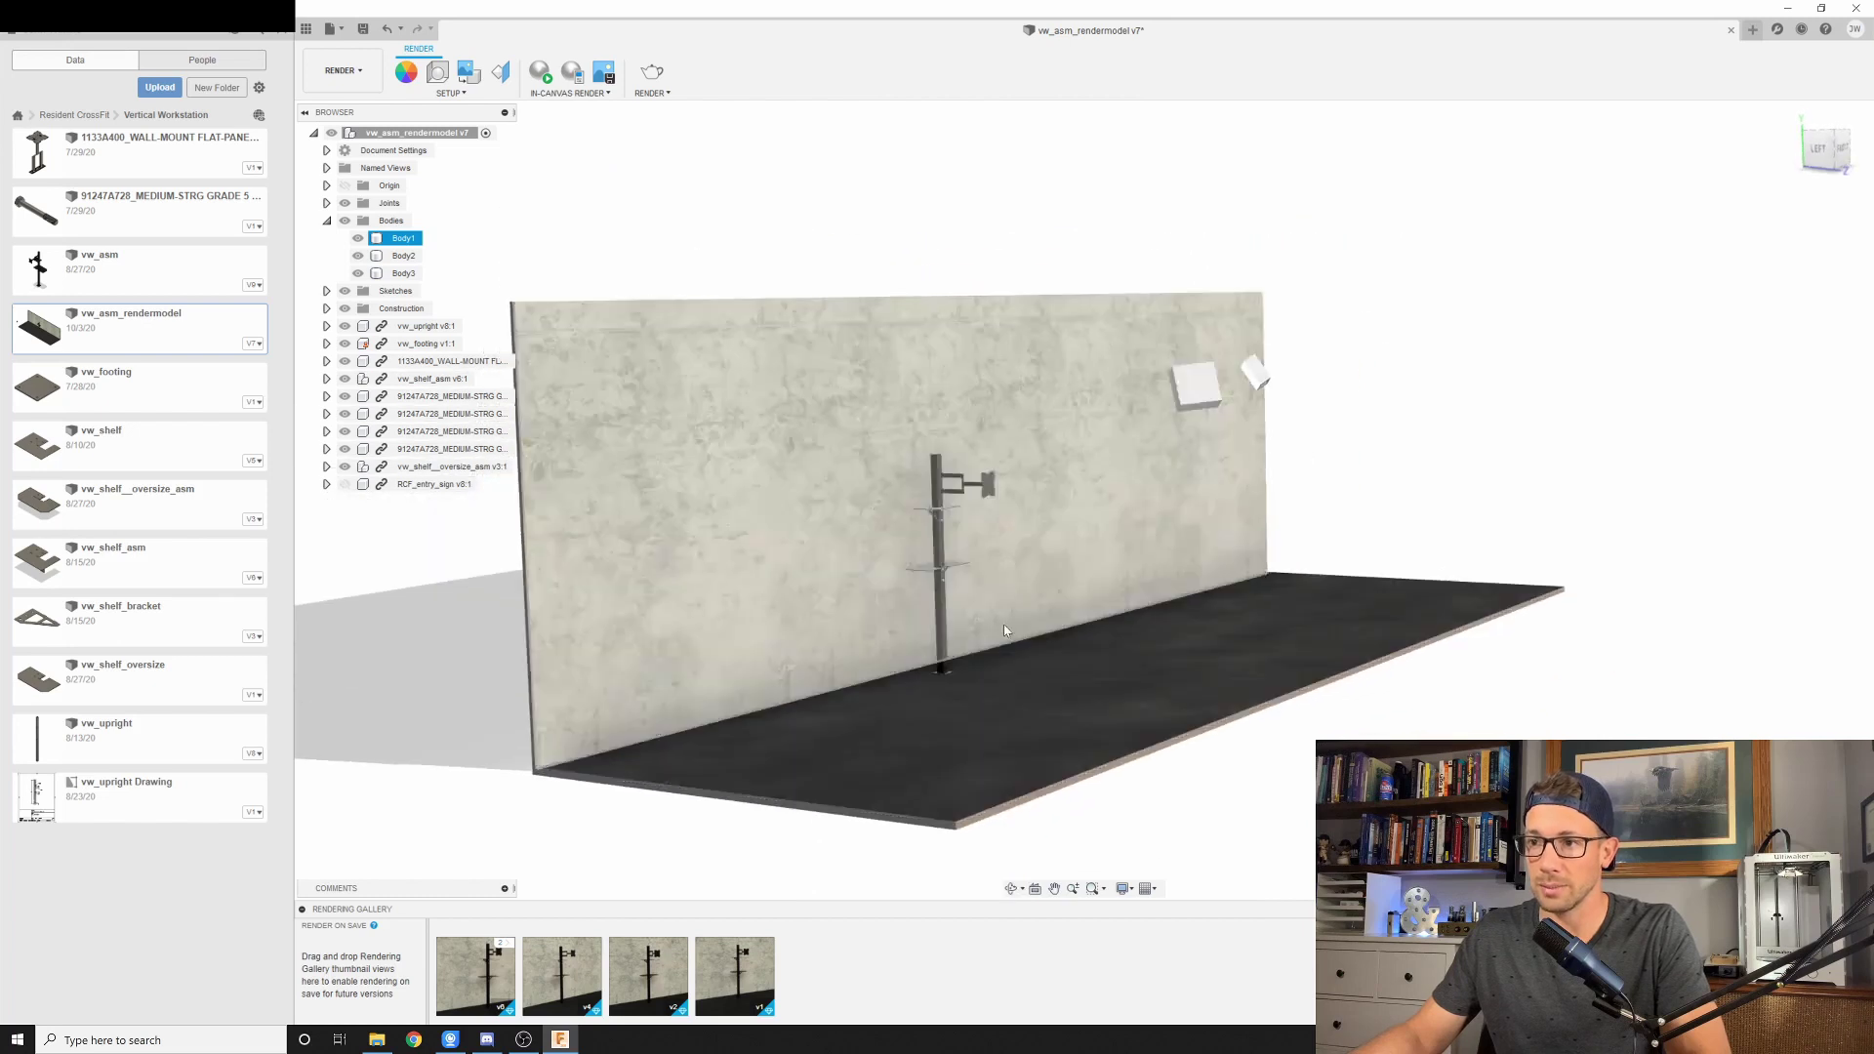
# Zoom and orbit to a front close-up of the workstation post against the concrete wall
pyautogui.scroll(4, 1074, 630)
pyautogui.keyDown('shift'); pyautogui.moveTo(1138, 628); pyautogui.dragTo(1186, 645, button='middle'); pyautogui.keyUp('shift')
pyautogui.scroll(4, 793, 535)
pyautogui.press('Escape')
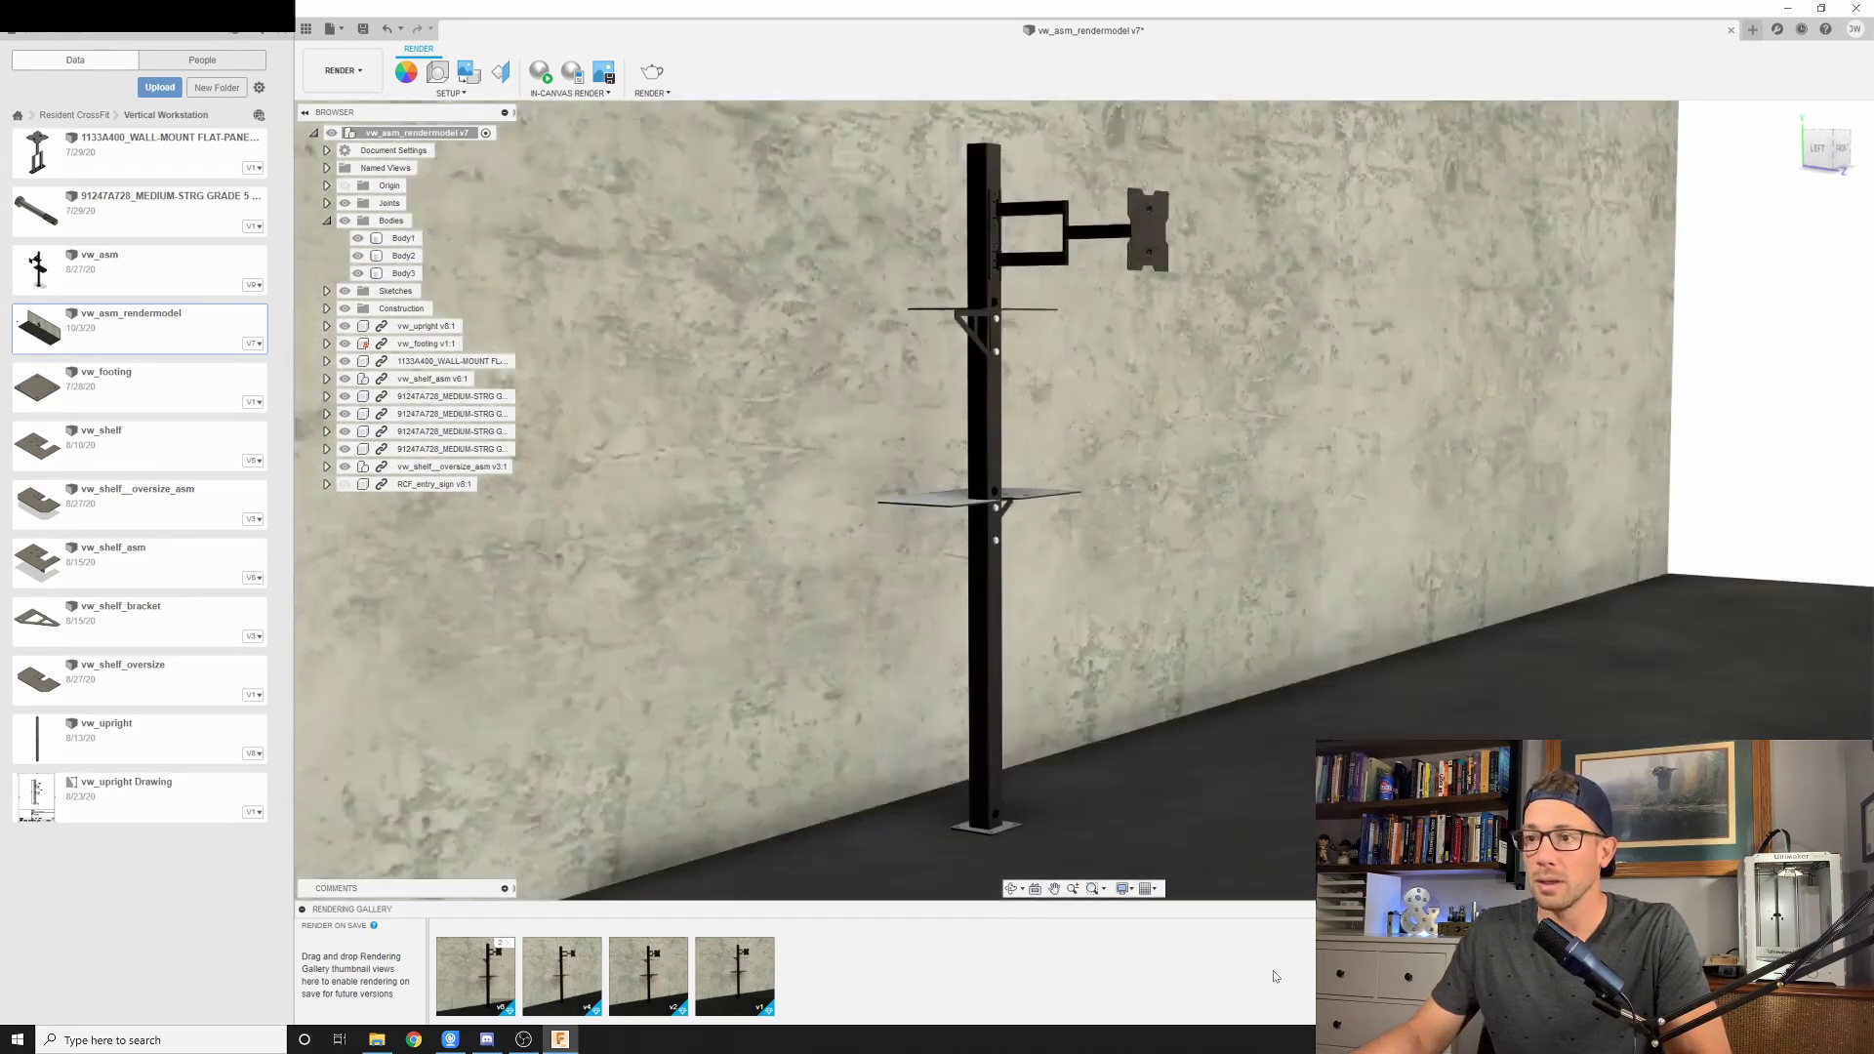
pyautogui.click(403, 238)
pyautogui.keyDown('shift'); pyautogui.moveTo(976, 488); pyautogui.dragTo(1074, 518, button='middle'); pyautogui.keyUp('shift')
pyautogui.keyDown('shift'); pyautogui.moveTo(1259, 596); pyautogui.dragTo(1264, 723, button='middle'); pyautogui.keyUp('shift')
pyautogui.scroll(4, 1262, 722)
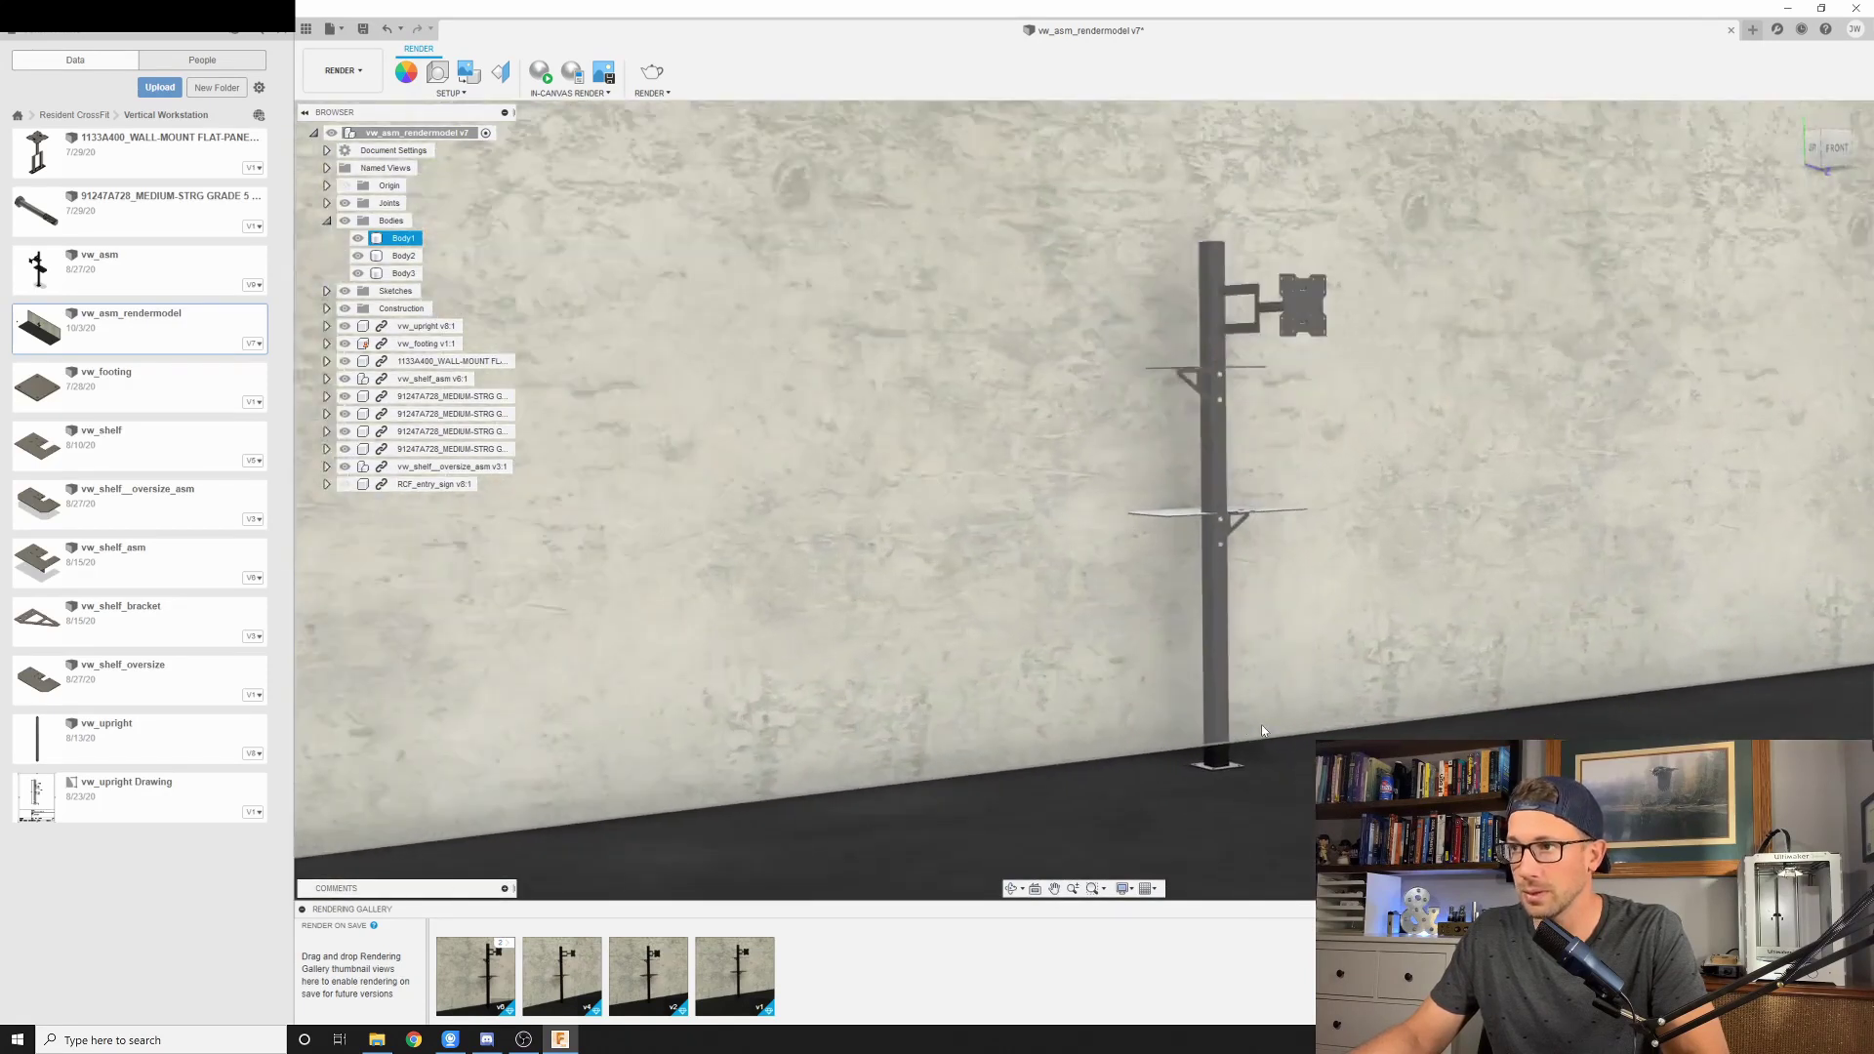
pyautogui.press('Escape')
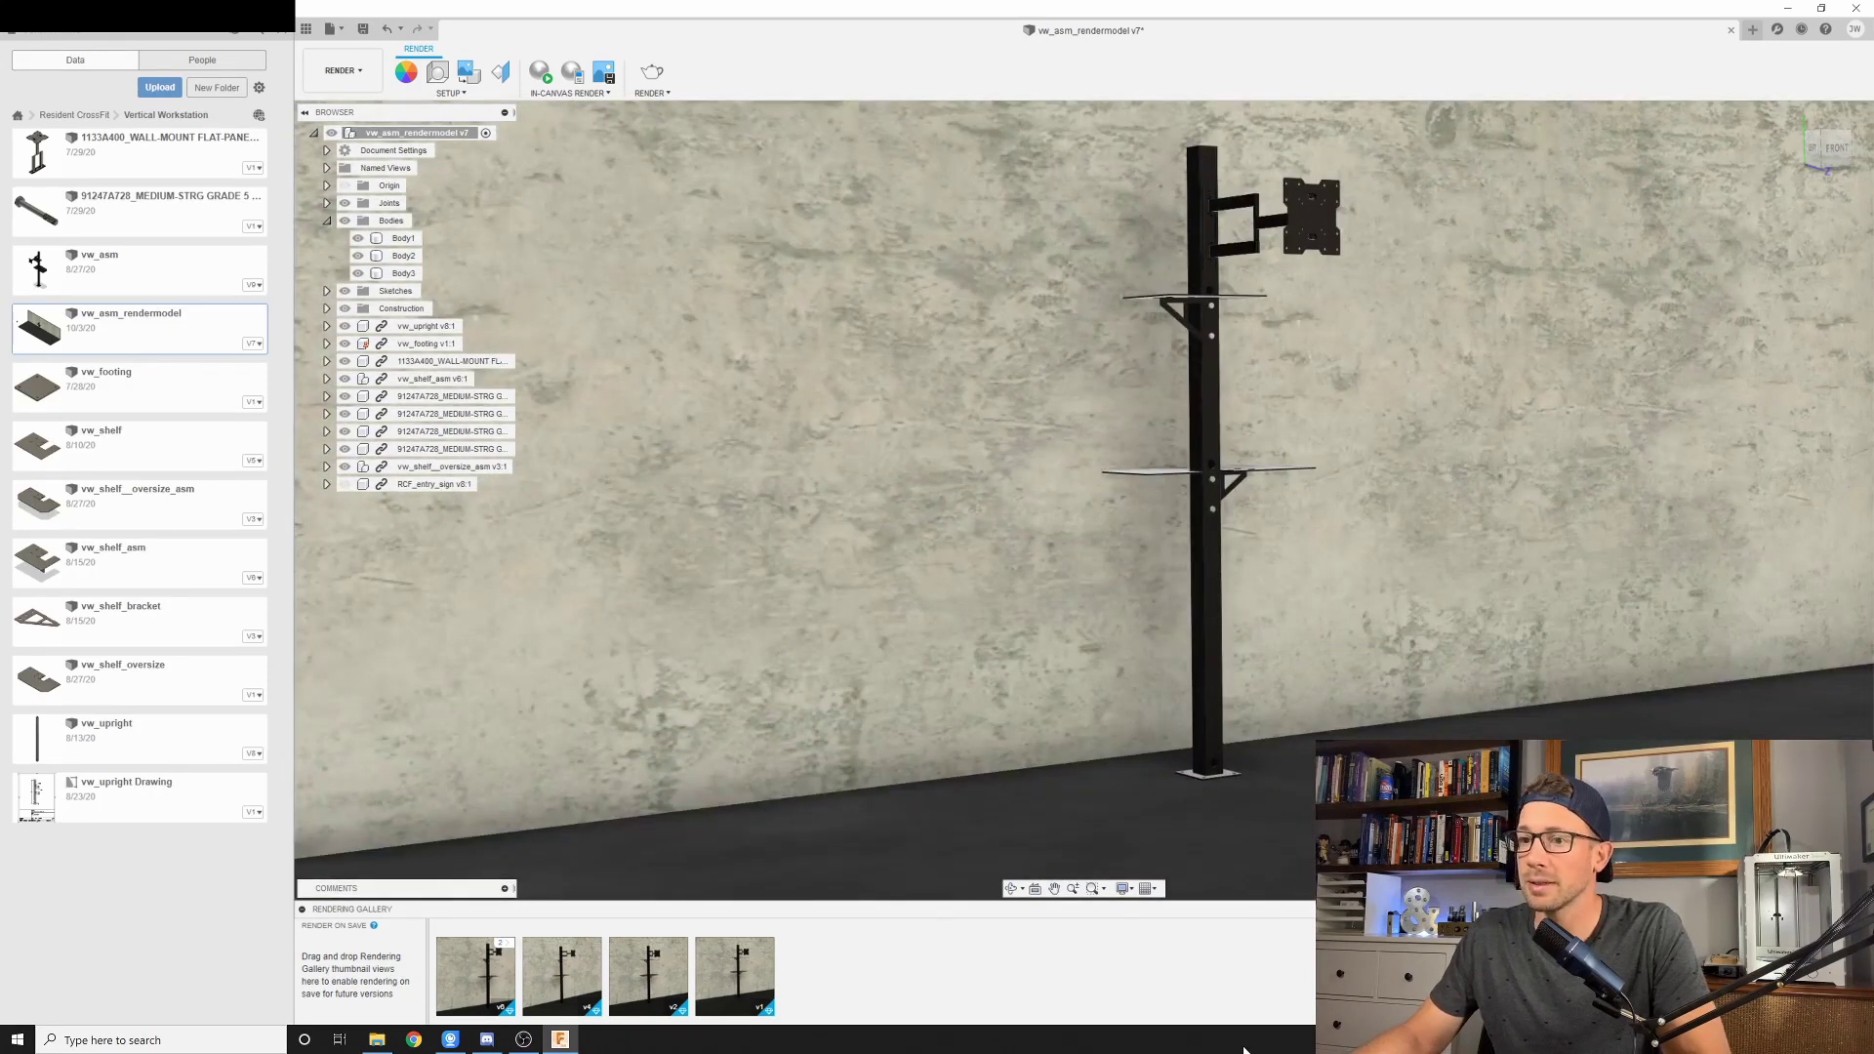